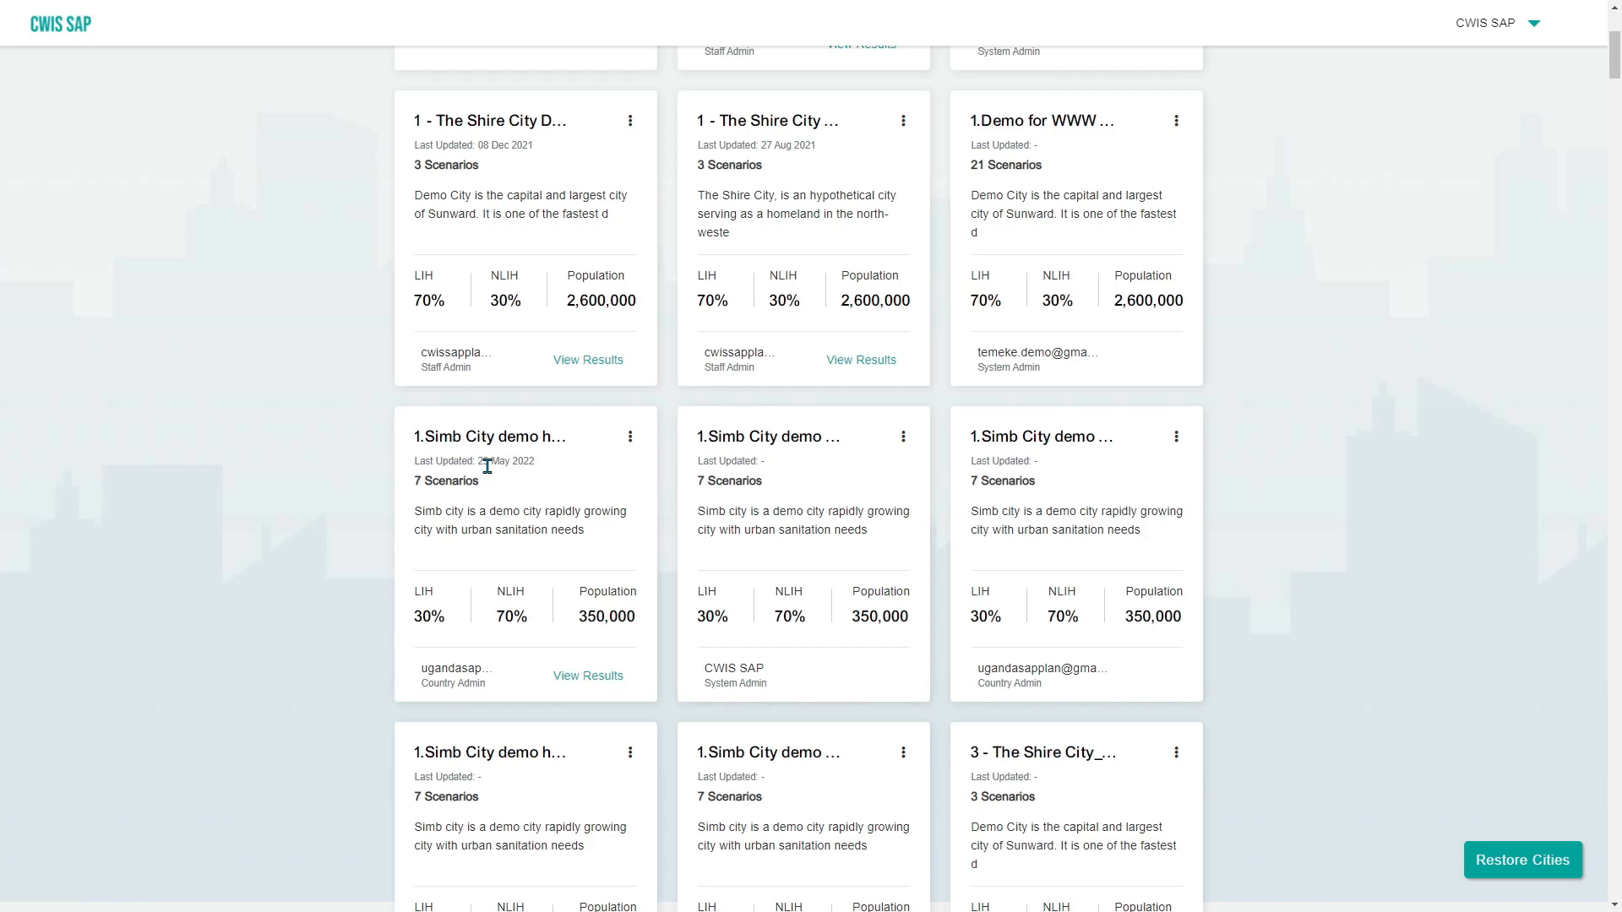
- Open the city details of the first "1.Simb City demo hands on" card for editing
scroll(487, 466, down, 1)
click(631, 357)
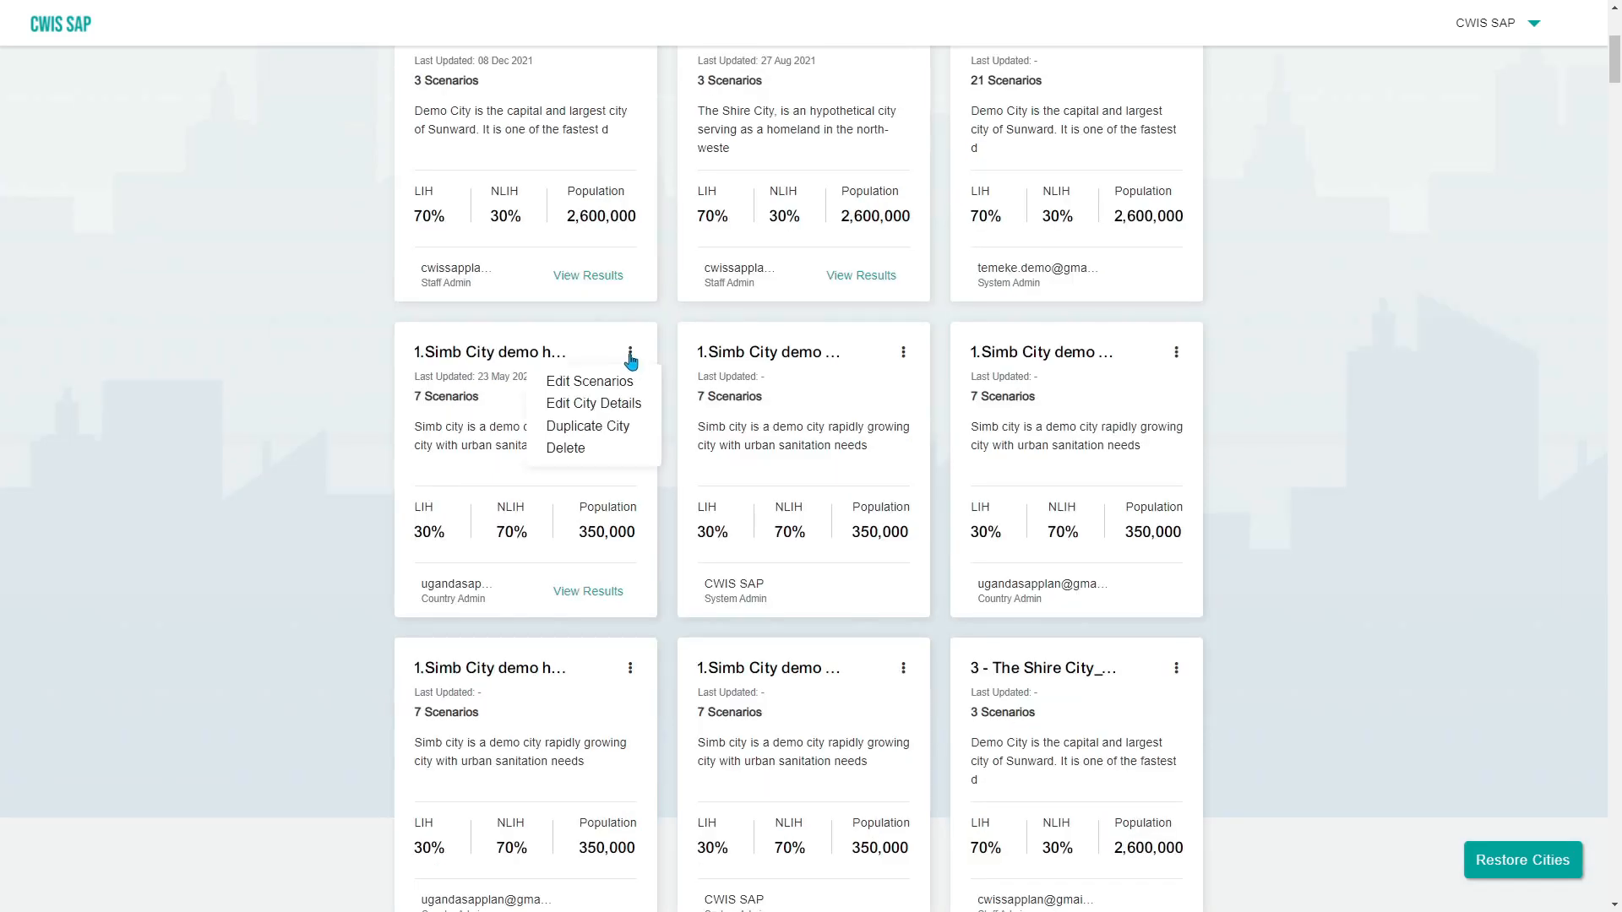
click(623, 412)
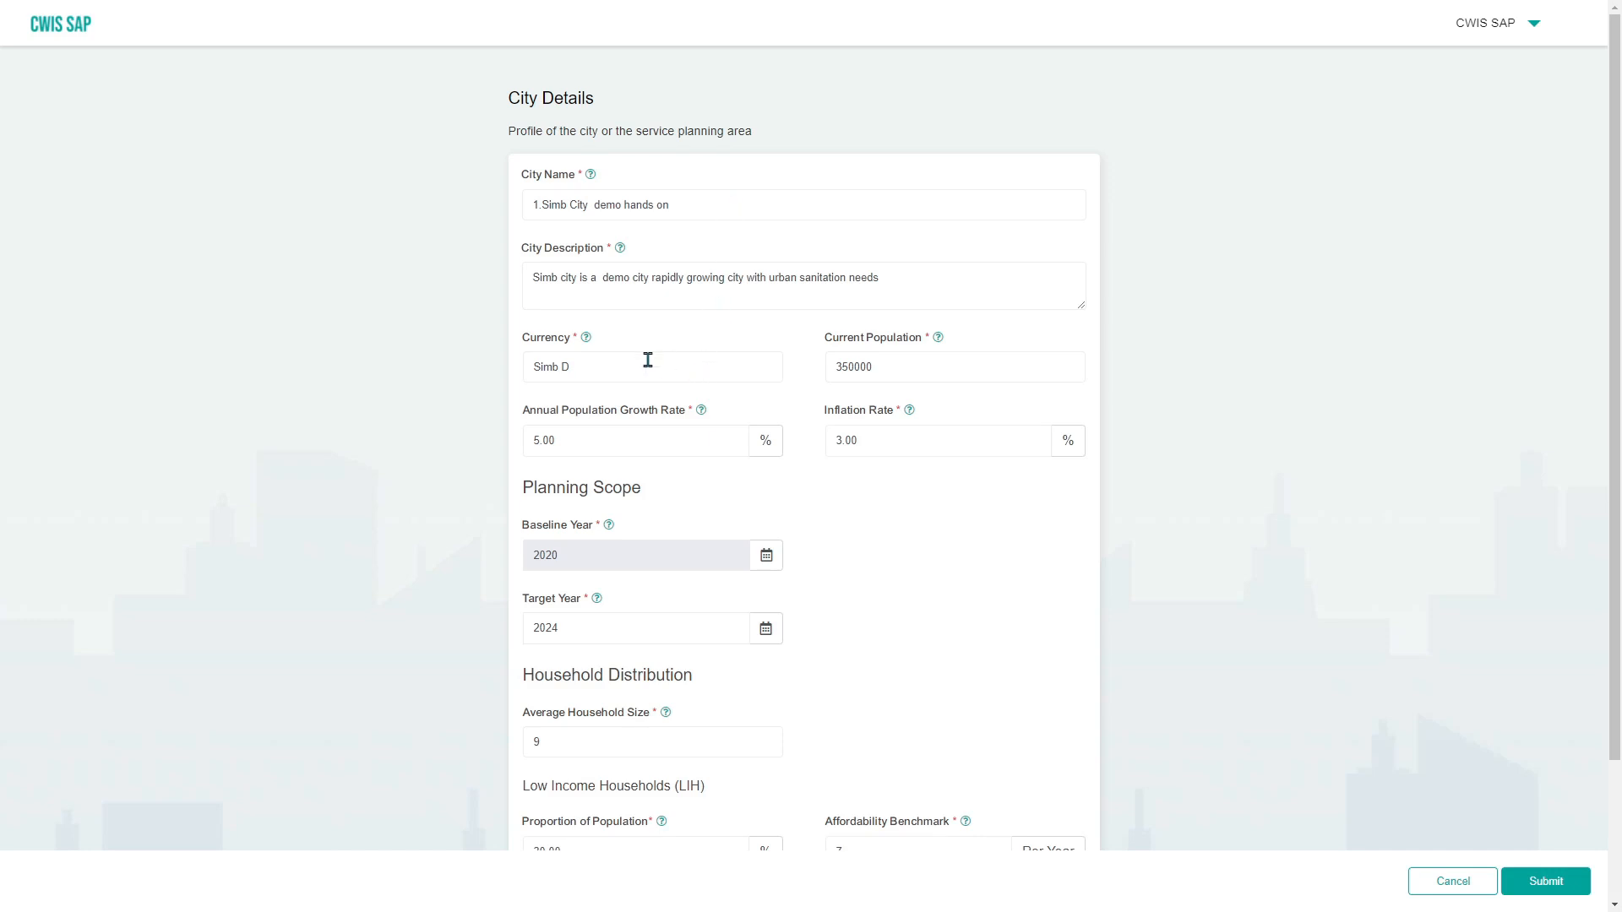
- Review the city's profile, growth and inflation rates, planning scope years, and household distribution with its affordability benchmarks
scroll(649, 377, down, 1)
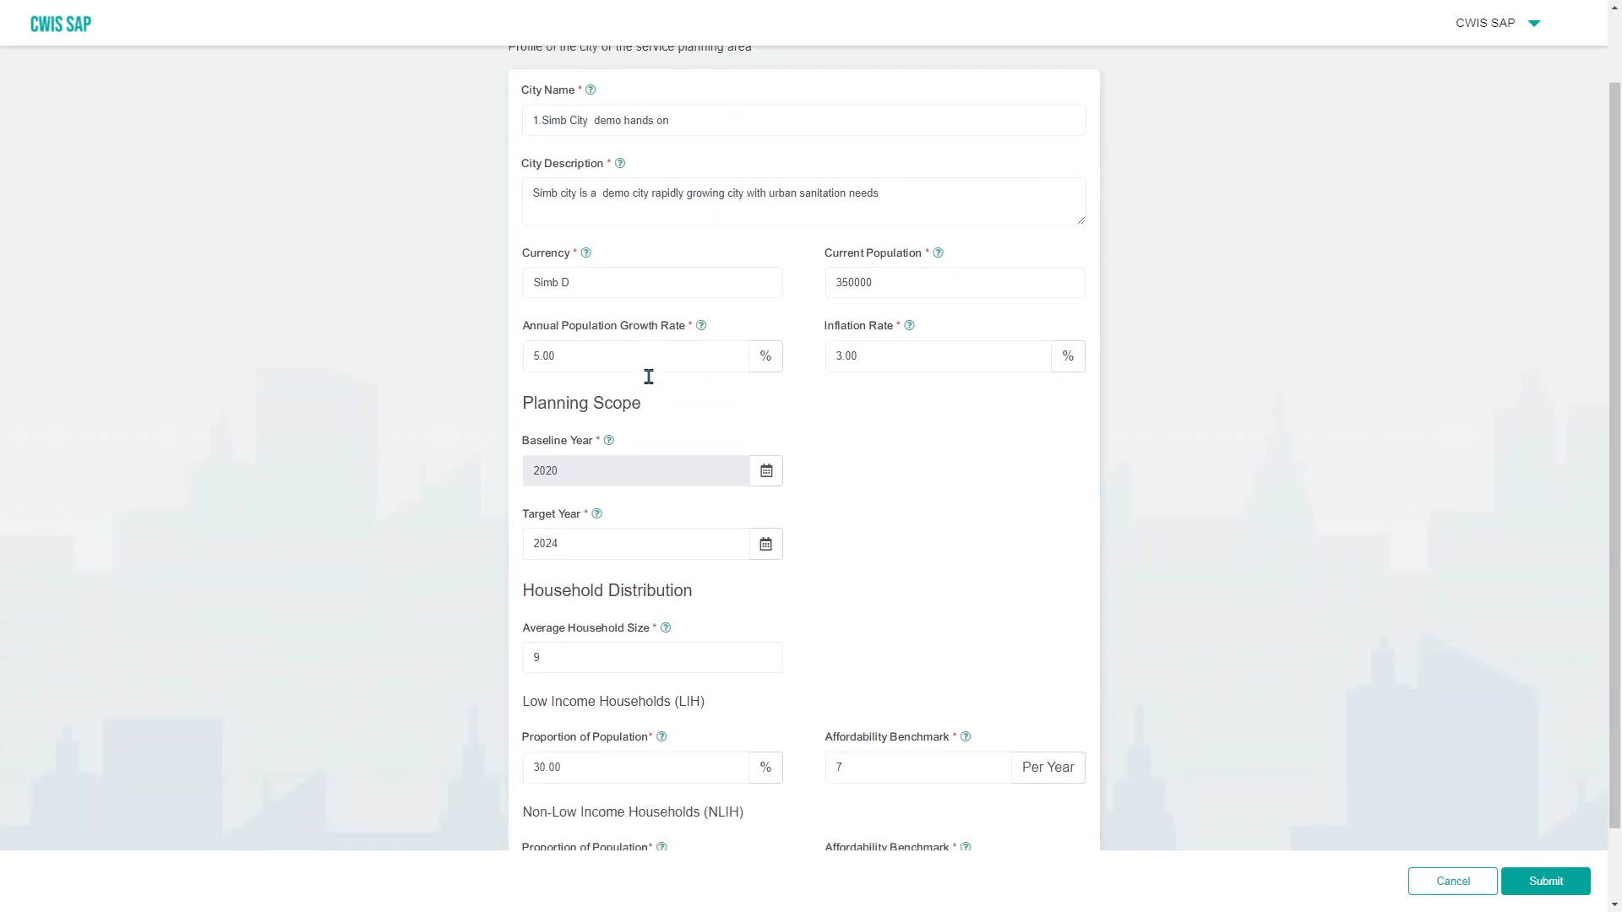
scroll(615, 345, up, 1)
mouse_move(936, 346)
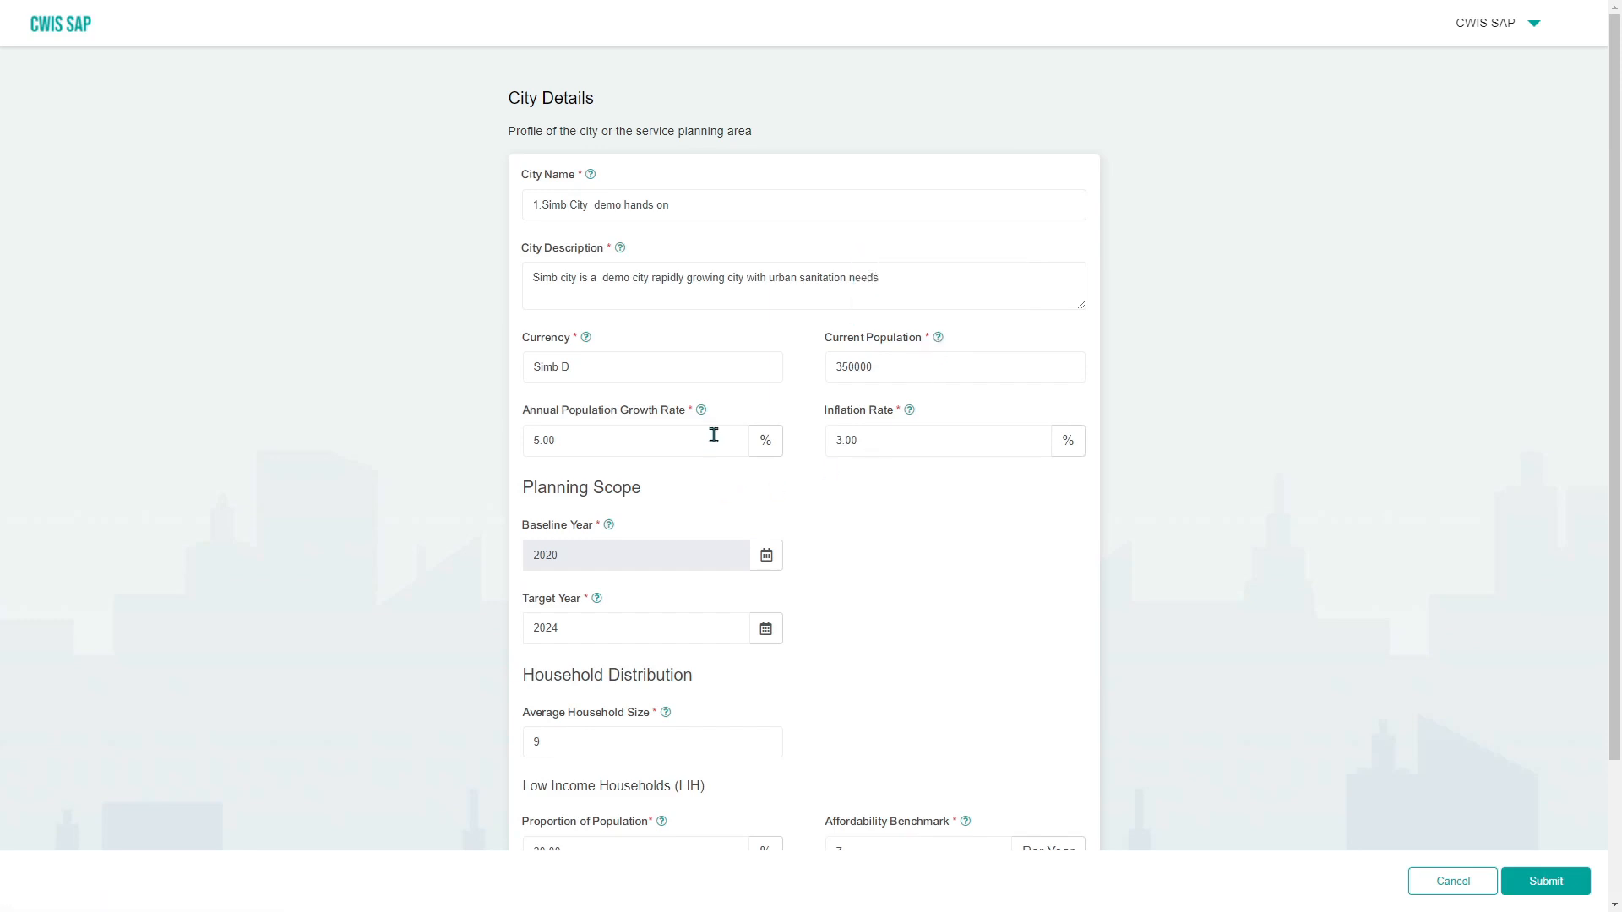
mouse_move(700, 421)
click(604, 557)
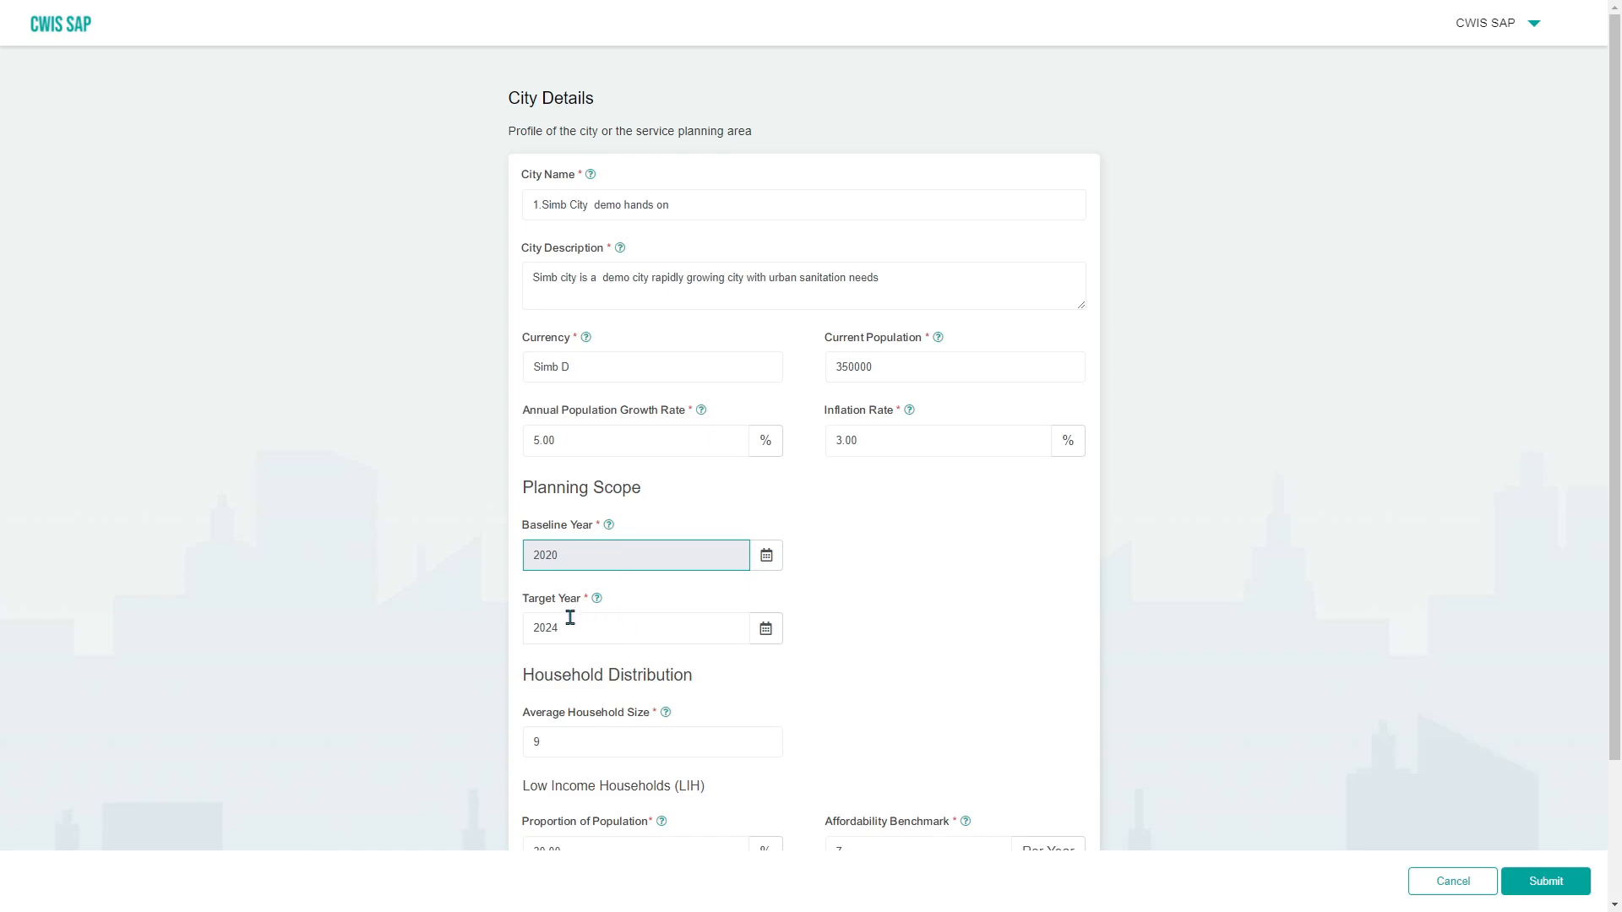
click(764, 632)
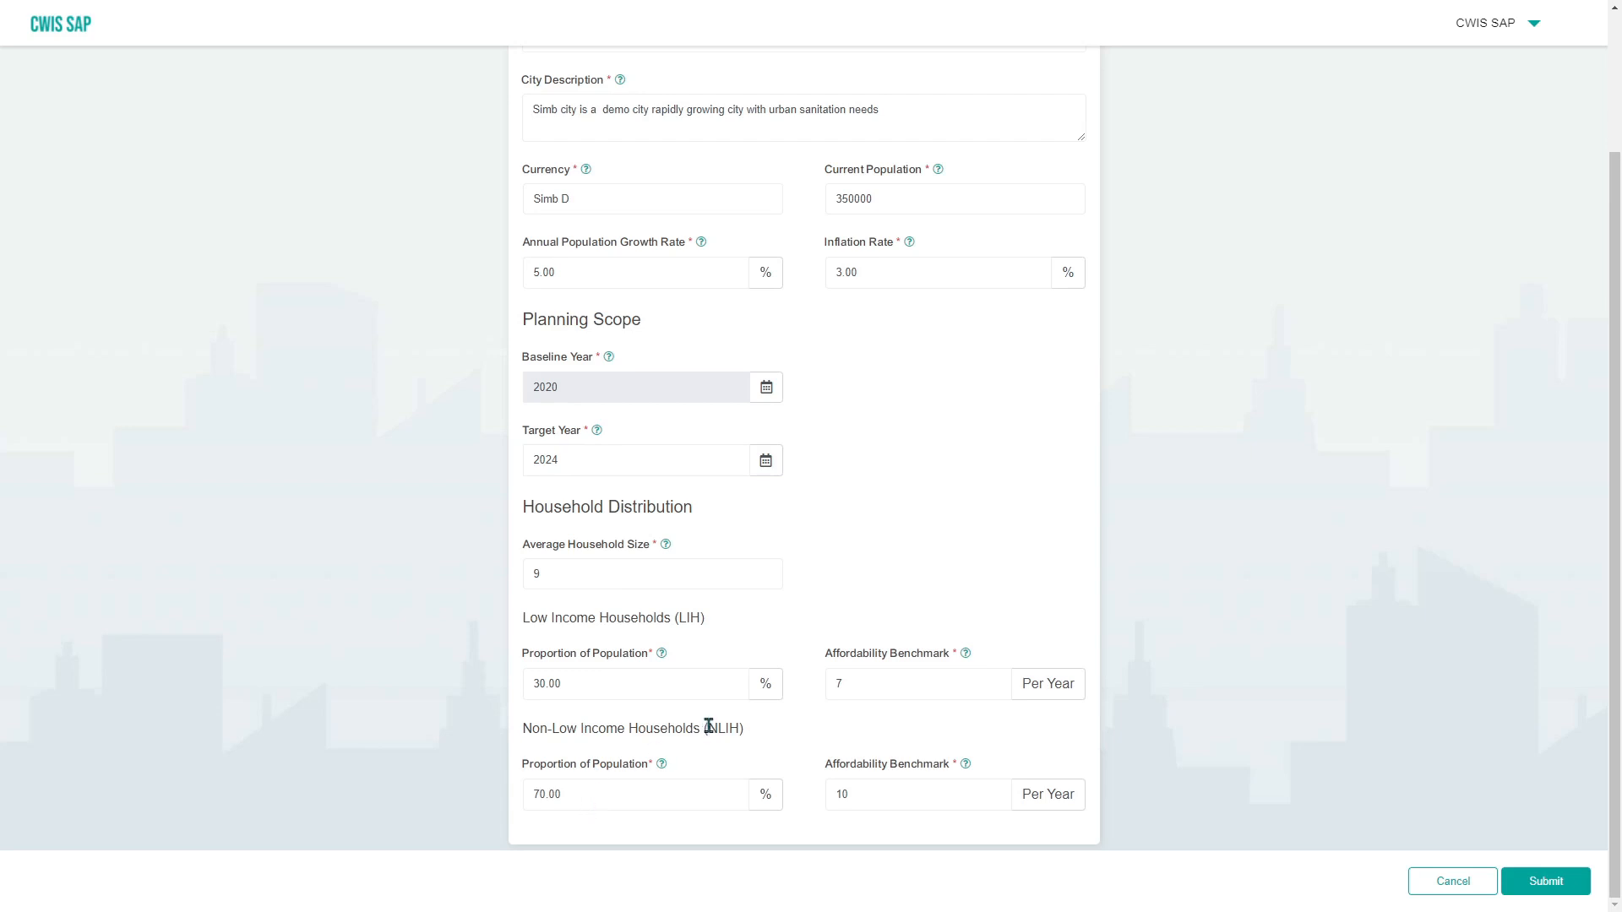
mouse_move(663, 658)
scroll(944, 409, up, 2)
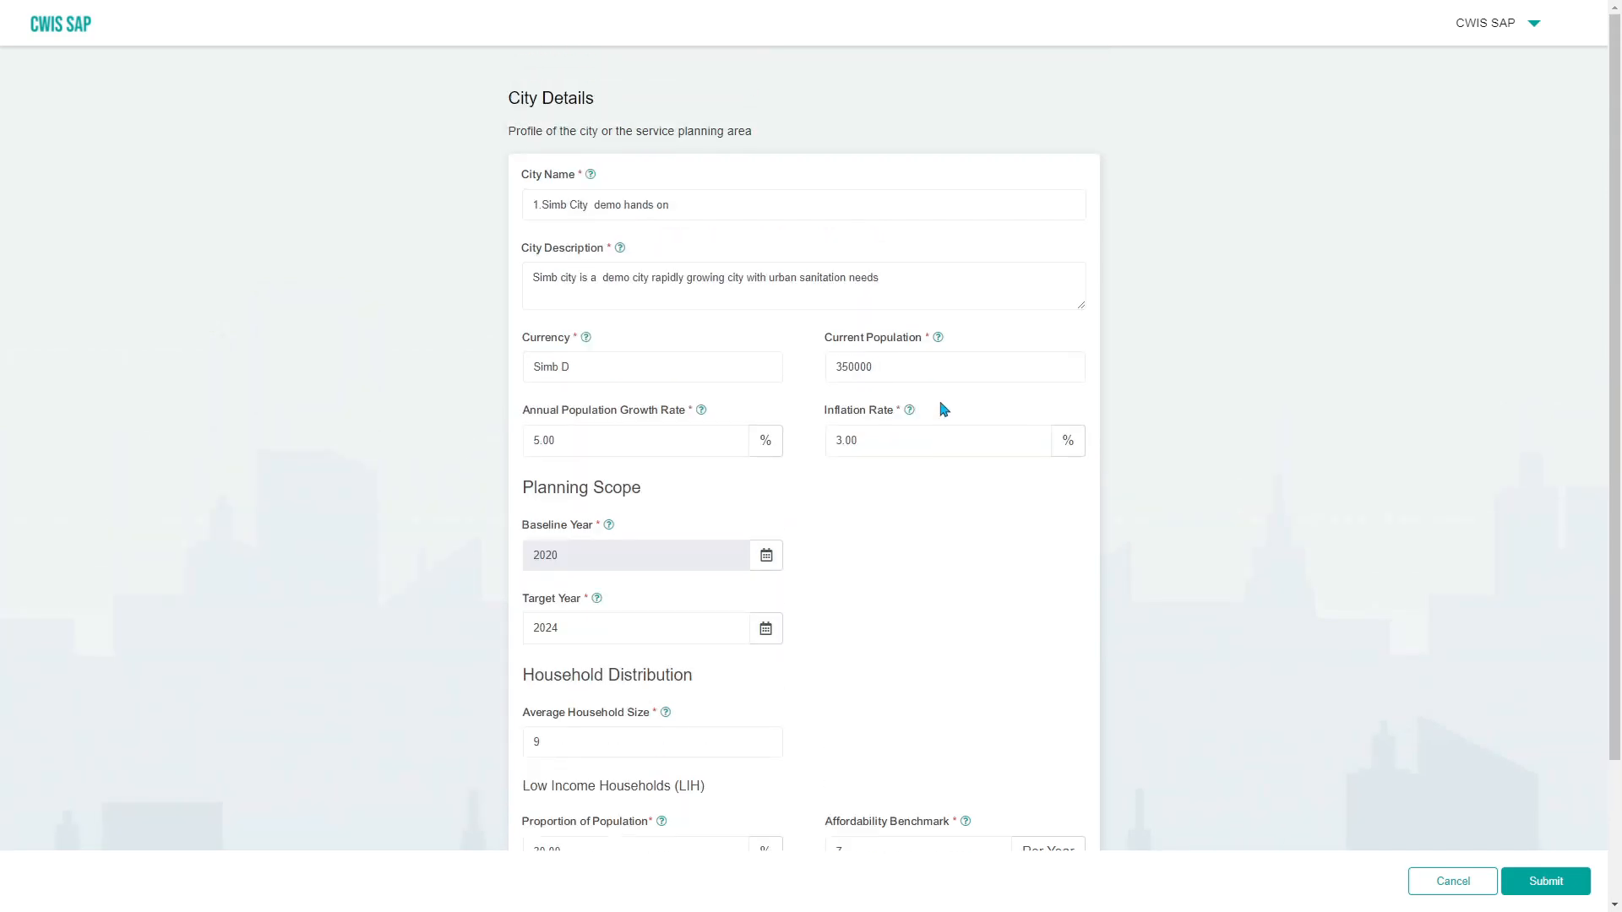
scroll(944, 409, down, 2)
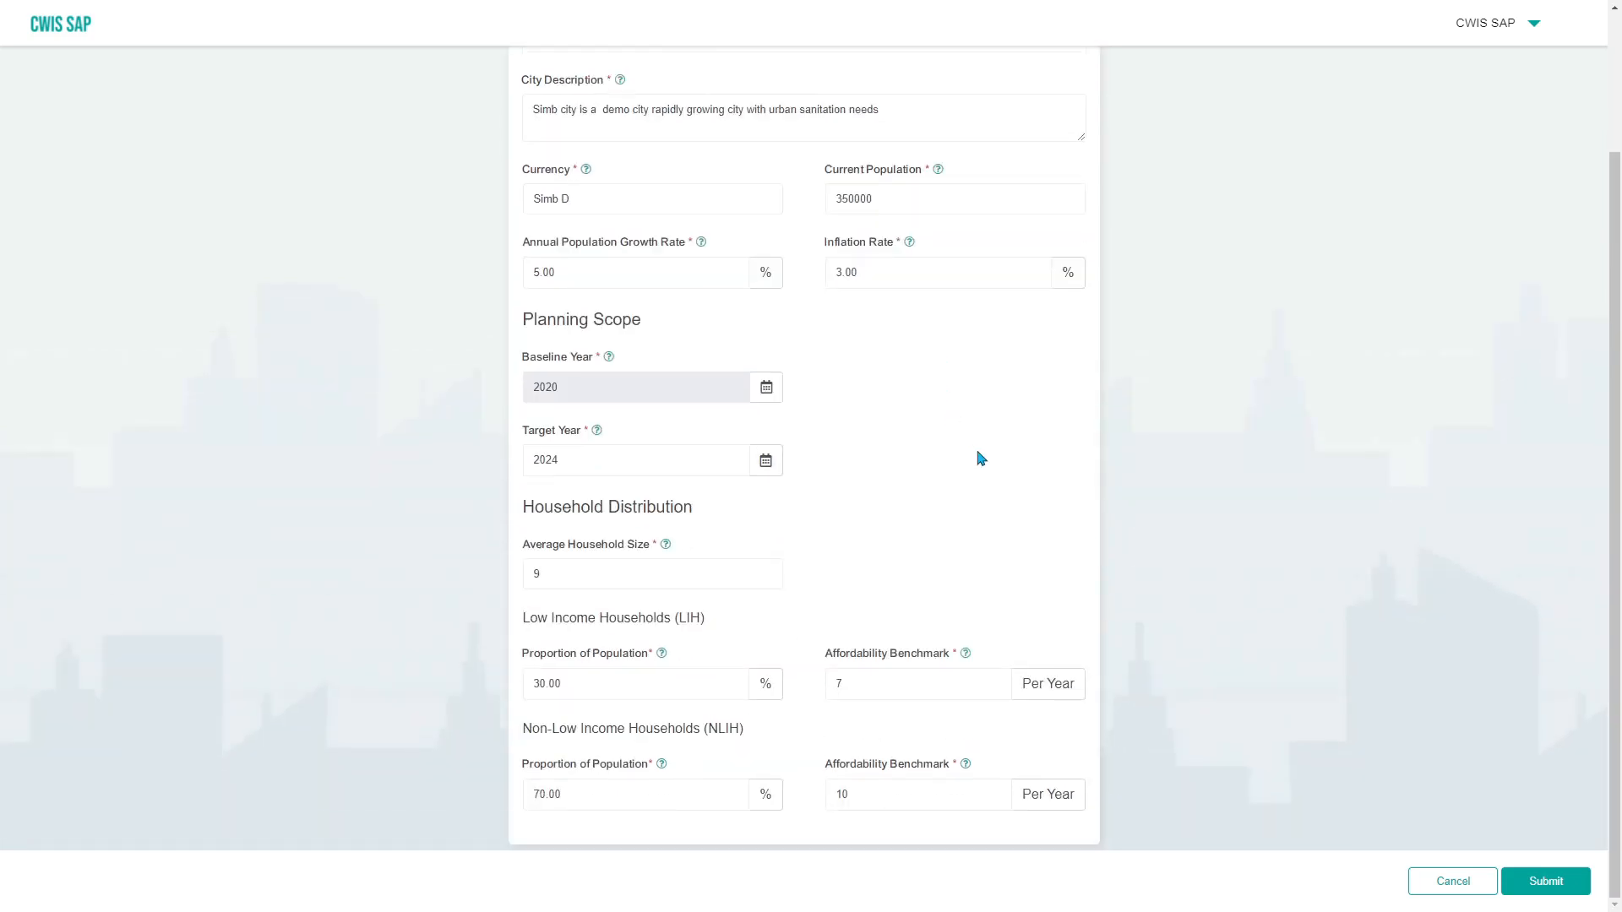
- Submit the city details, return to city management and open the scenarios of "1.Simb City demo hands on" for editing
click(1552, 883)
click(1488, 27)
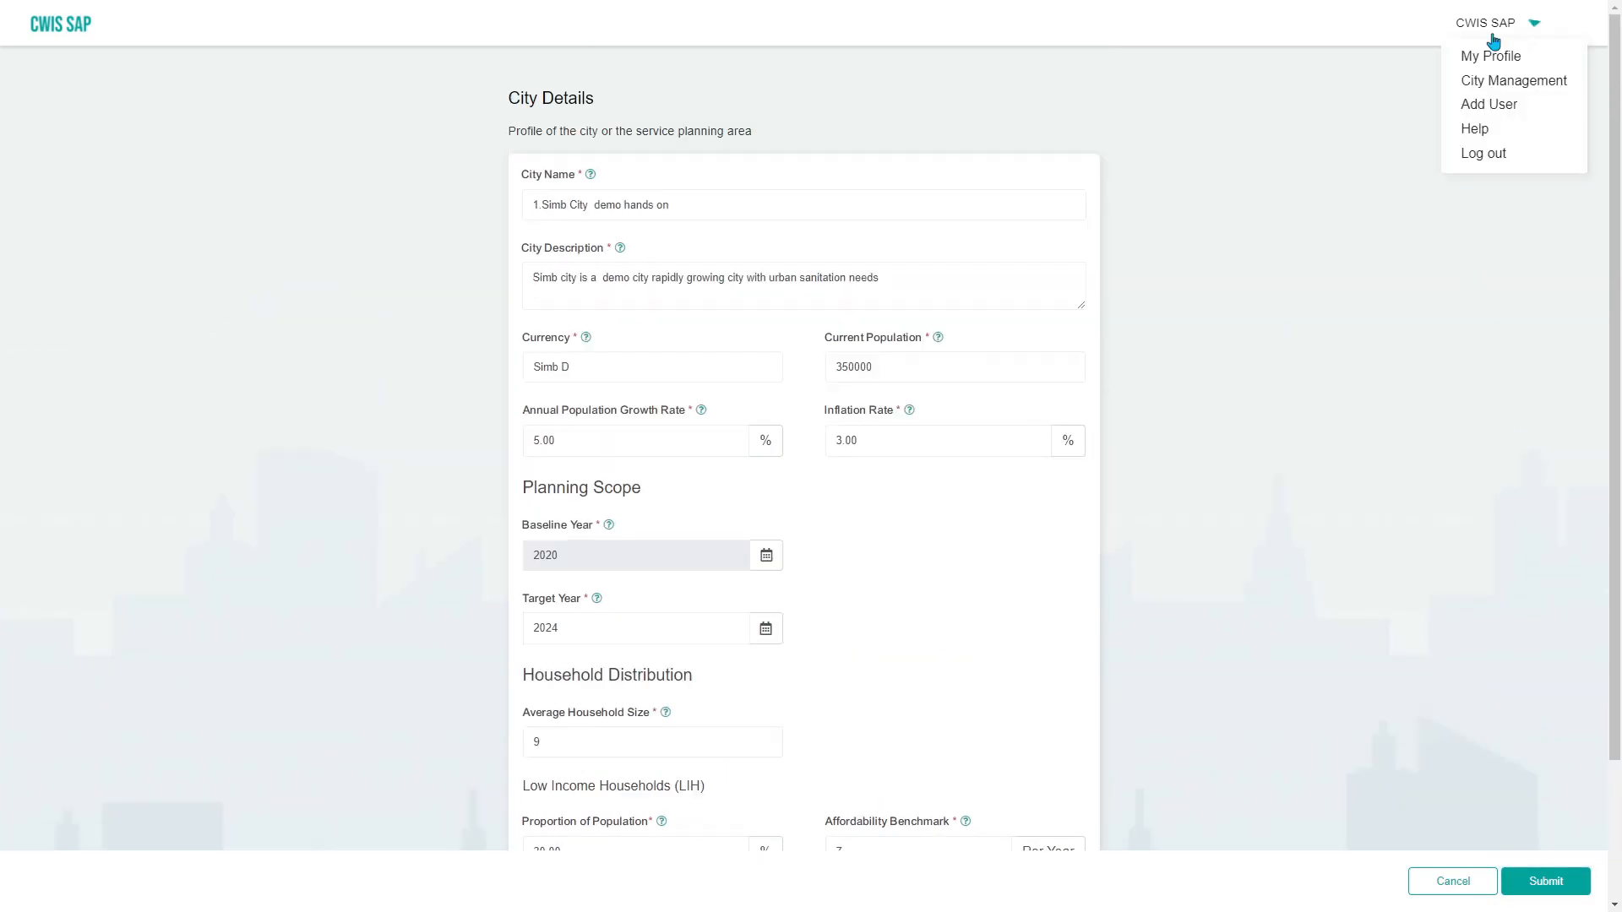
click(1503, 92)
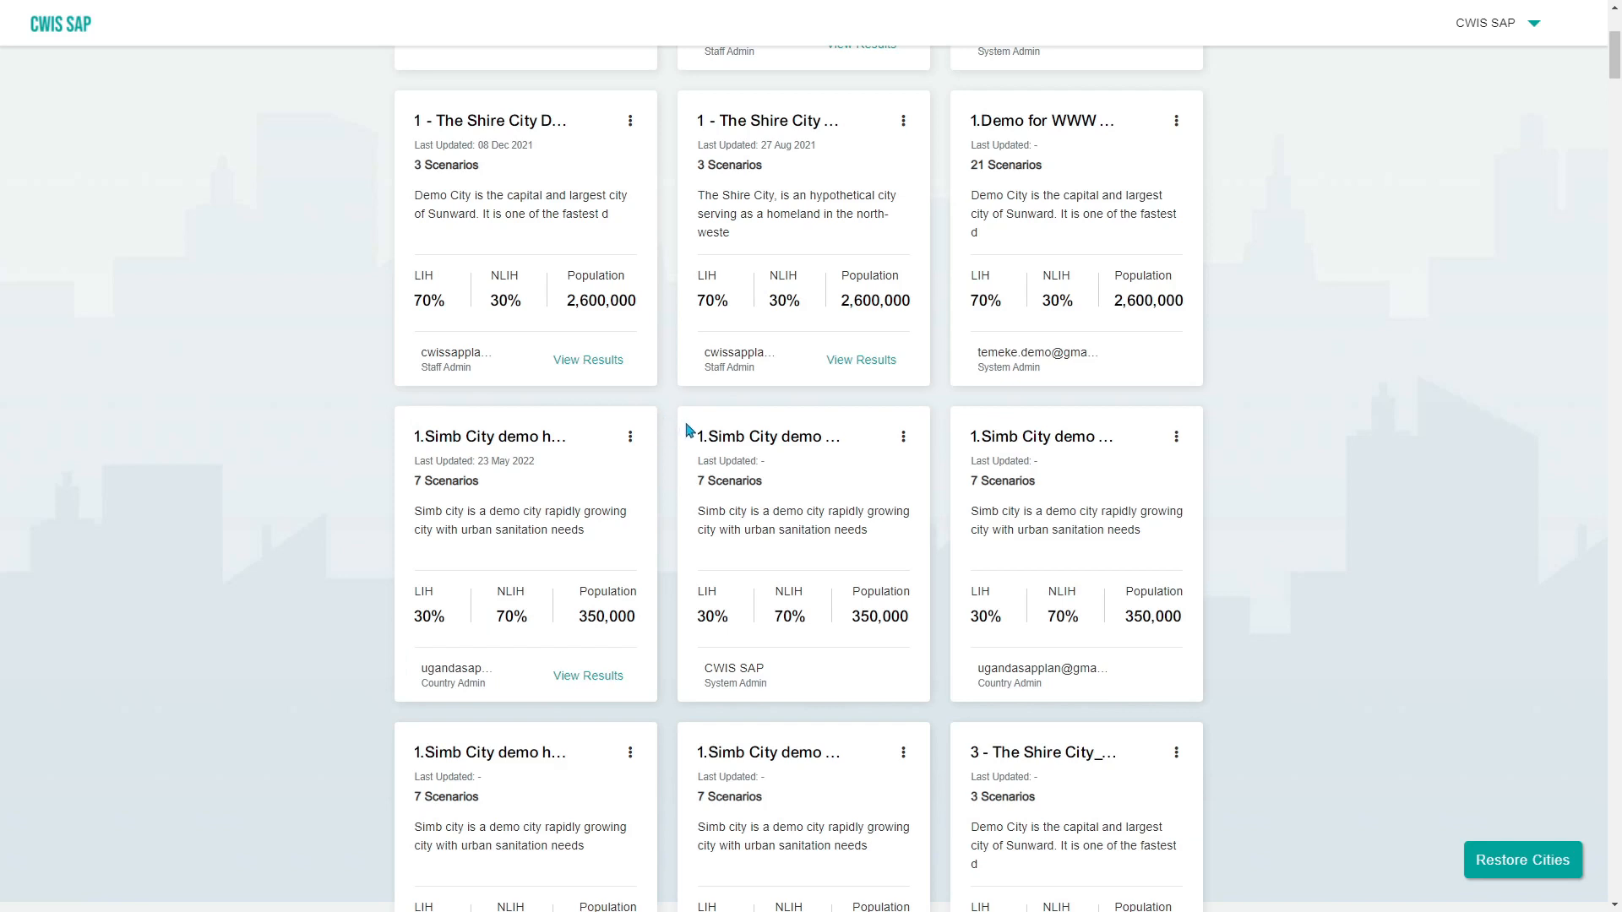
click(630, 437)
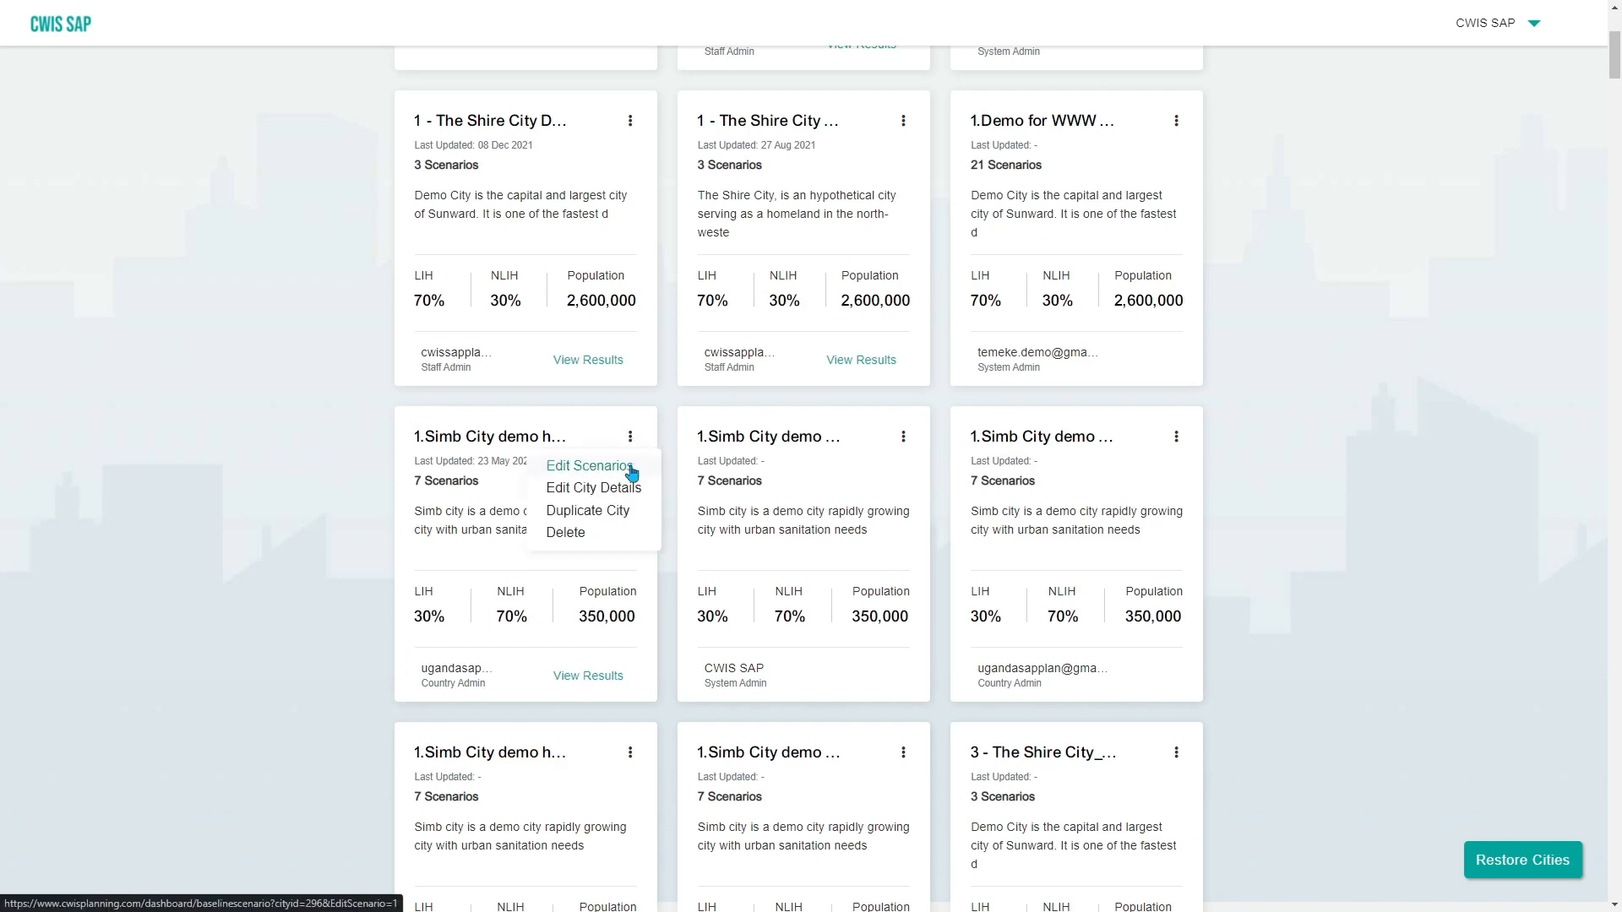
click(631, 470)
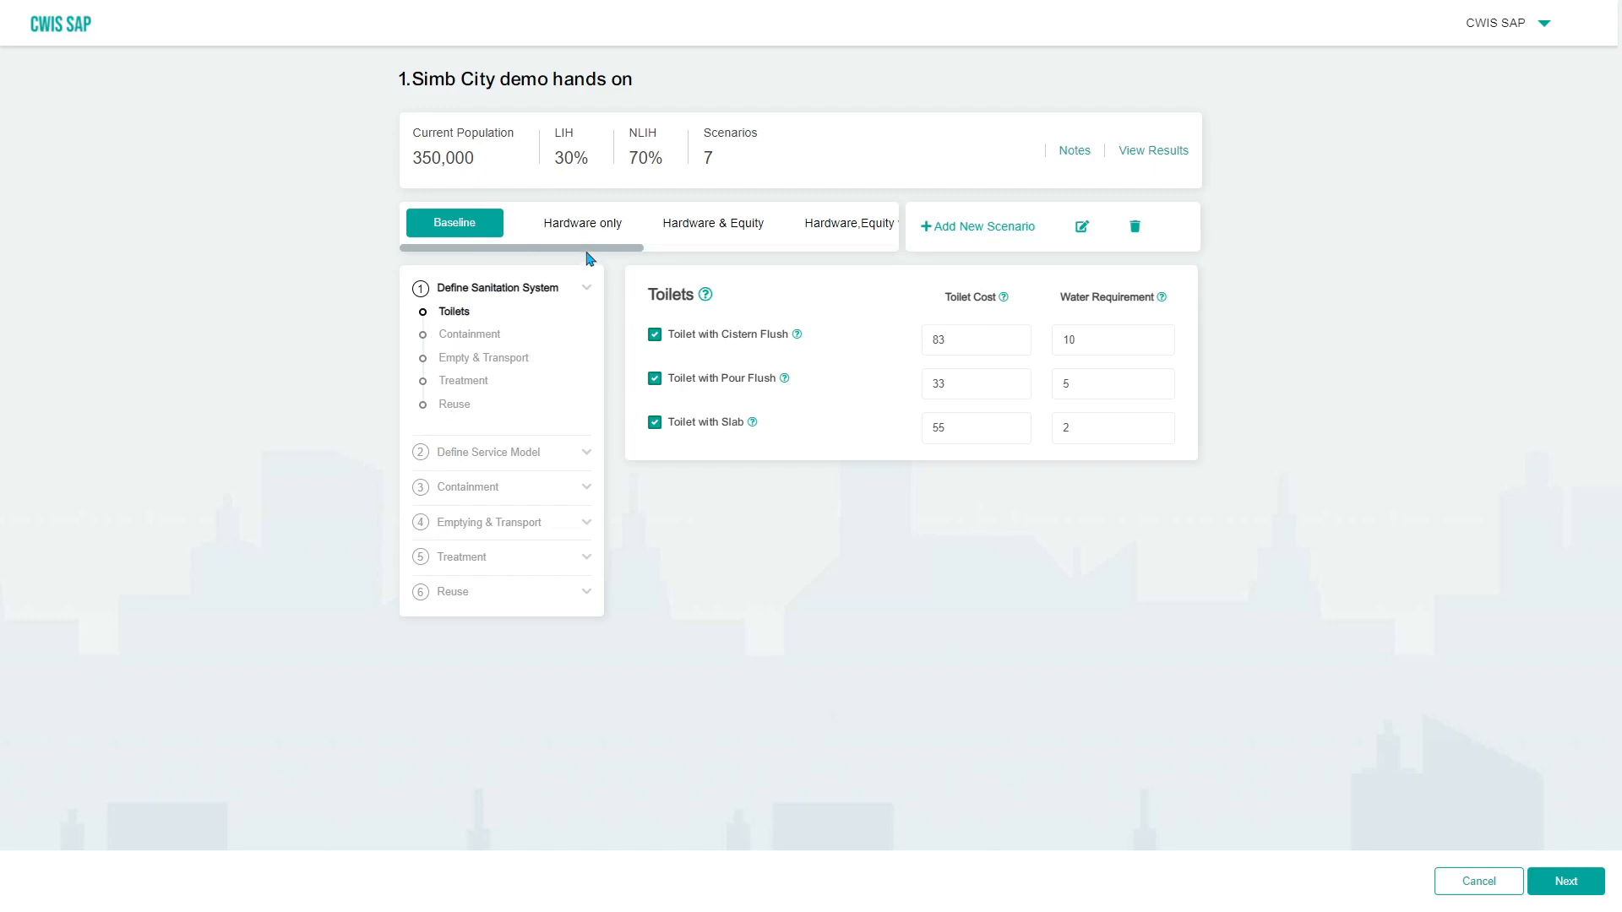
- Look through the city's scenario list and view the form for adding a new scenario, closing it without adding one
drag(588, 257, 704, 257)
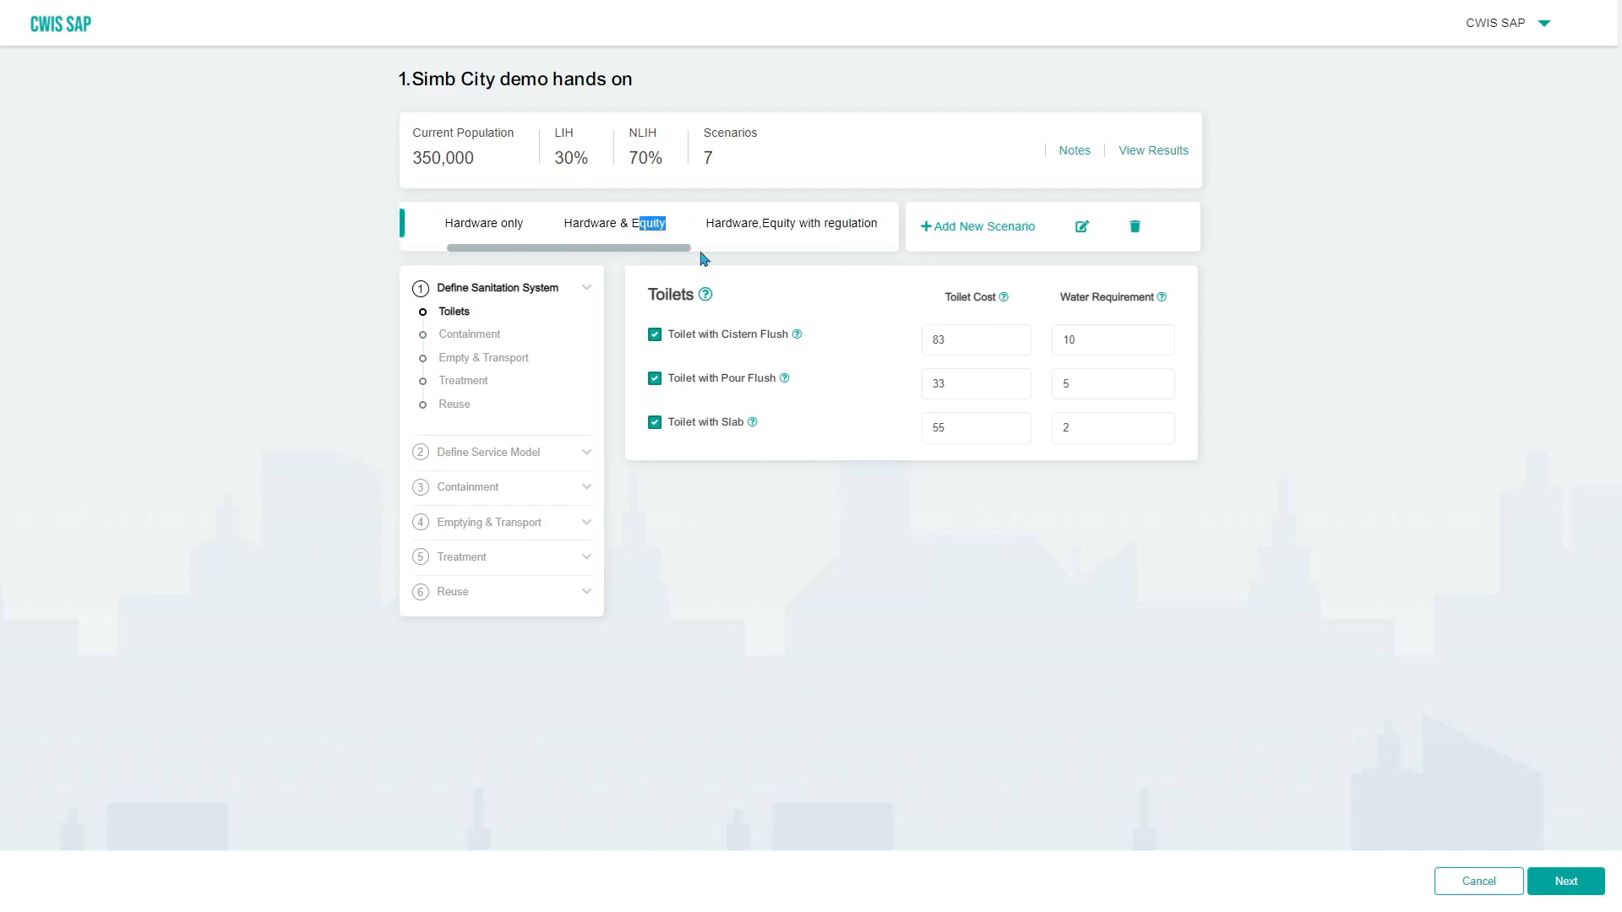
click(946, 242)
click(947, 228)
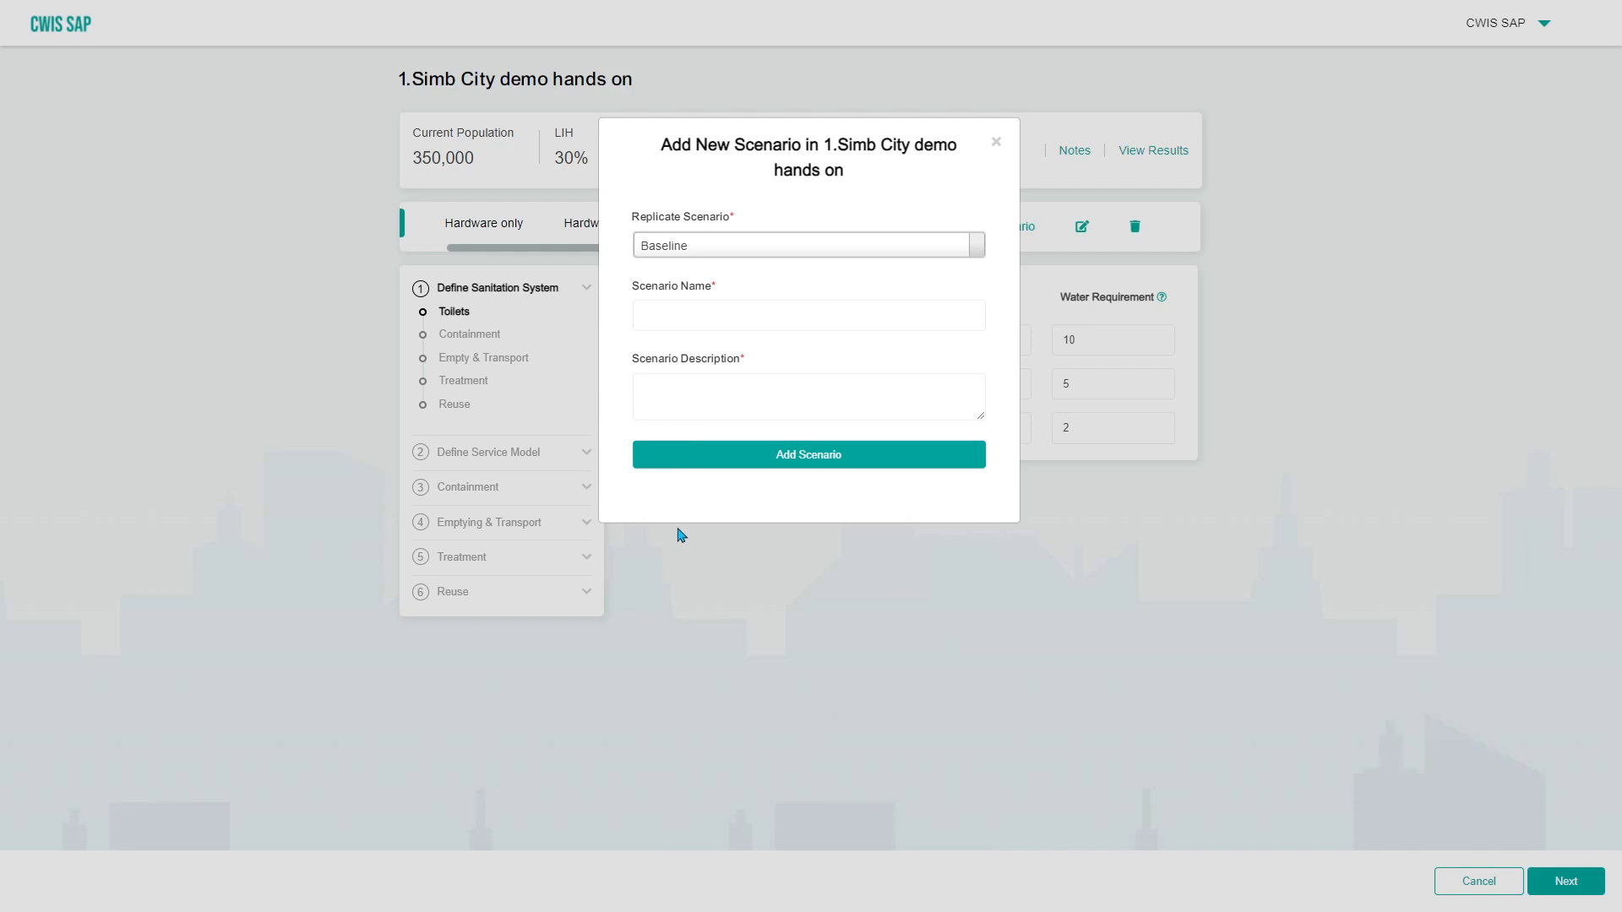
click(1050, 543)
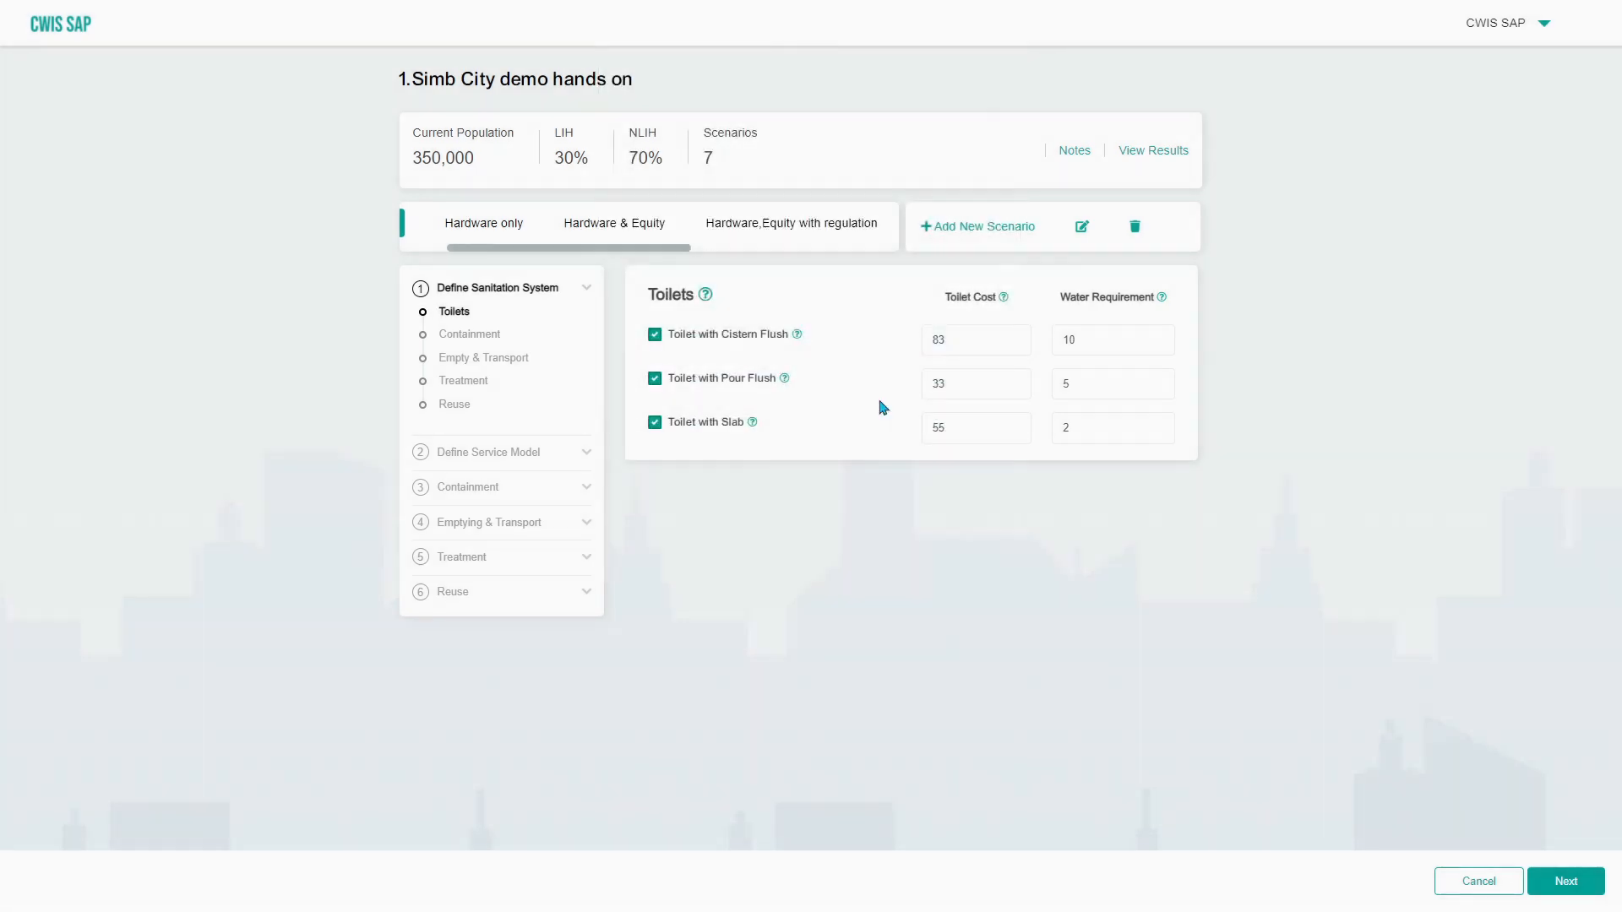
drag(622, 248, 681, 252)
click(720, 260)
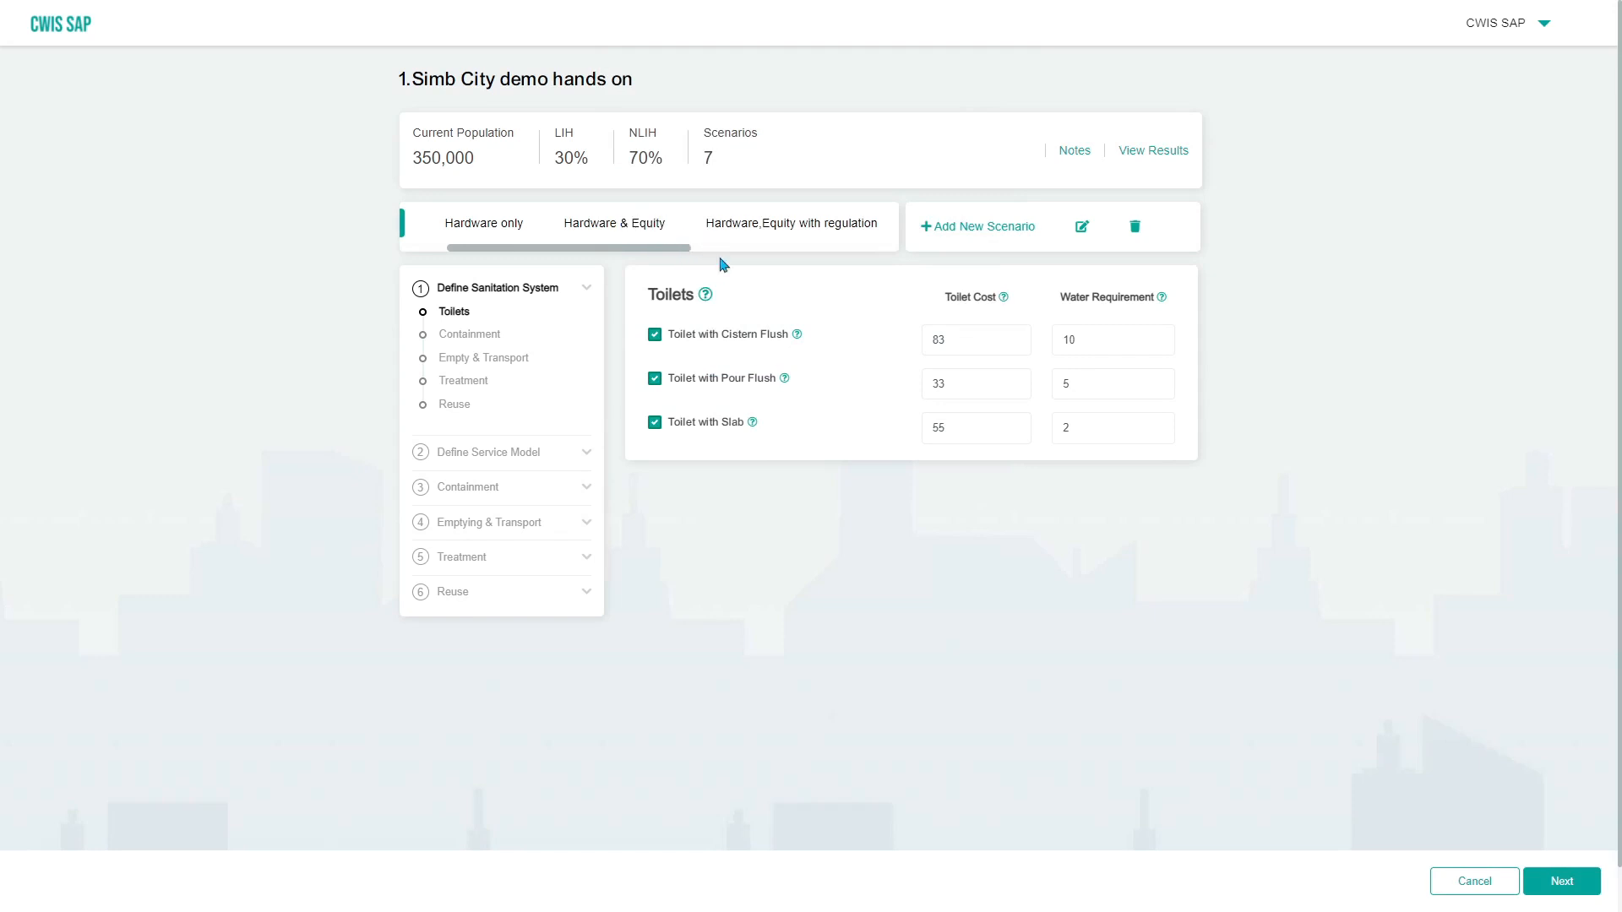
drag(550, 249, 483, 255)
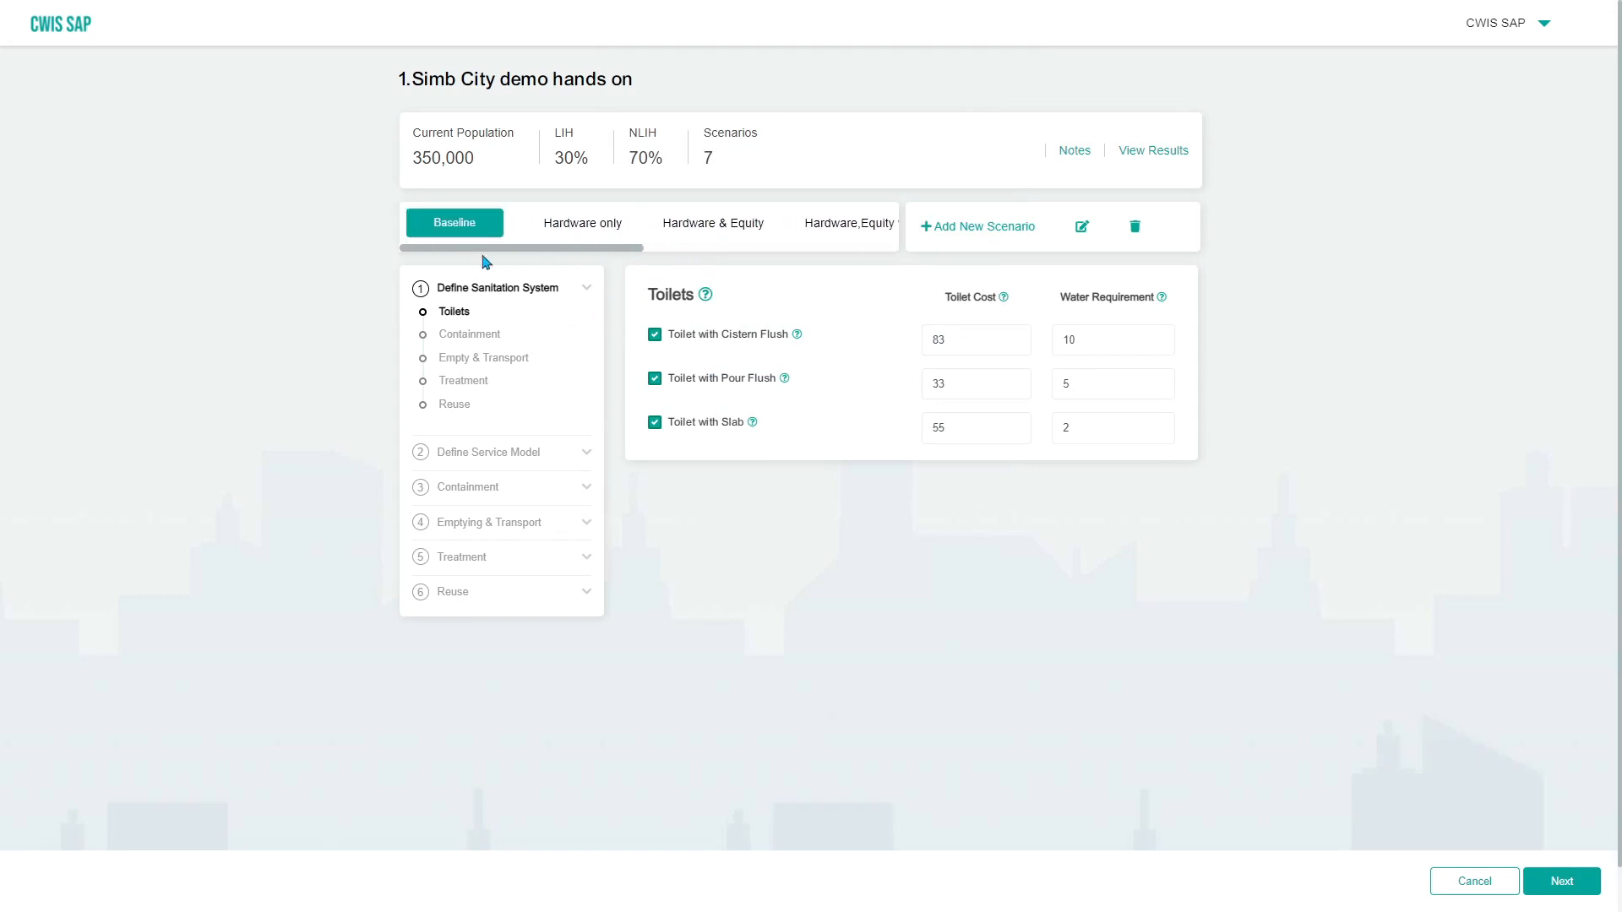
- View the dialogs for editing and deleting a scenario, closing each without making changes
click(561, 230)
click(1081, 227)
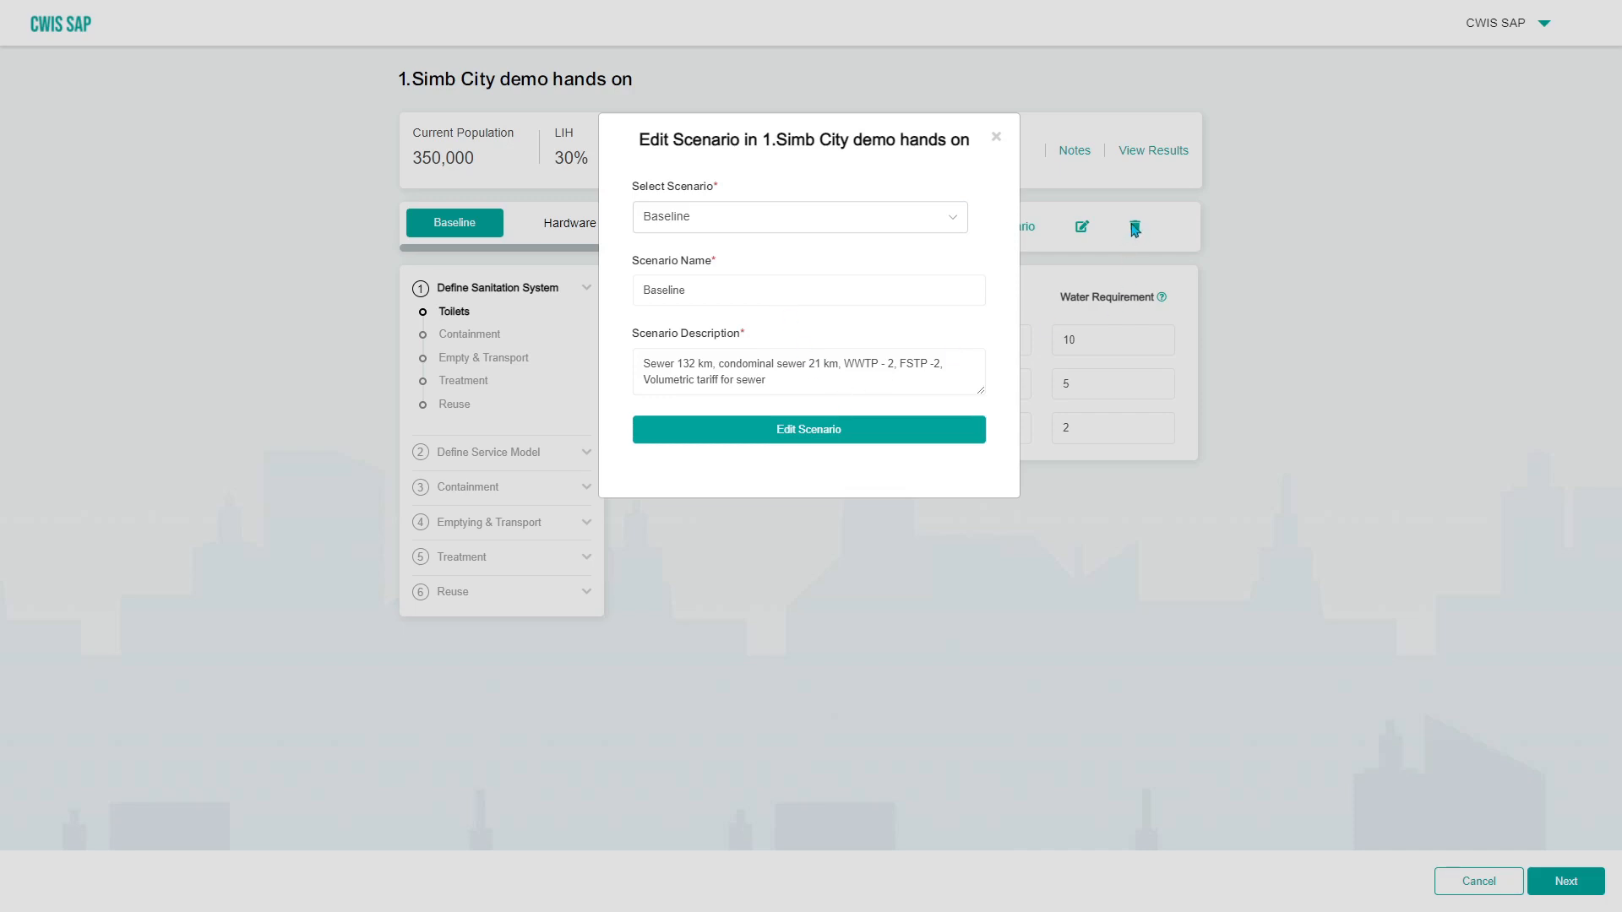
click(1137, 237)
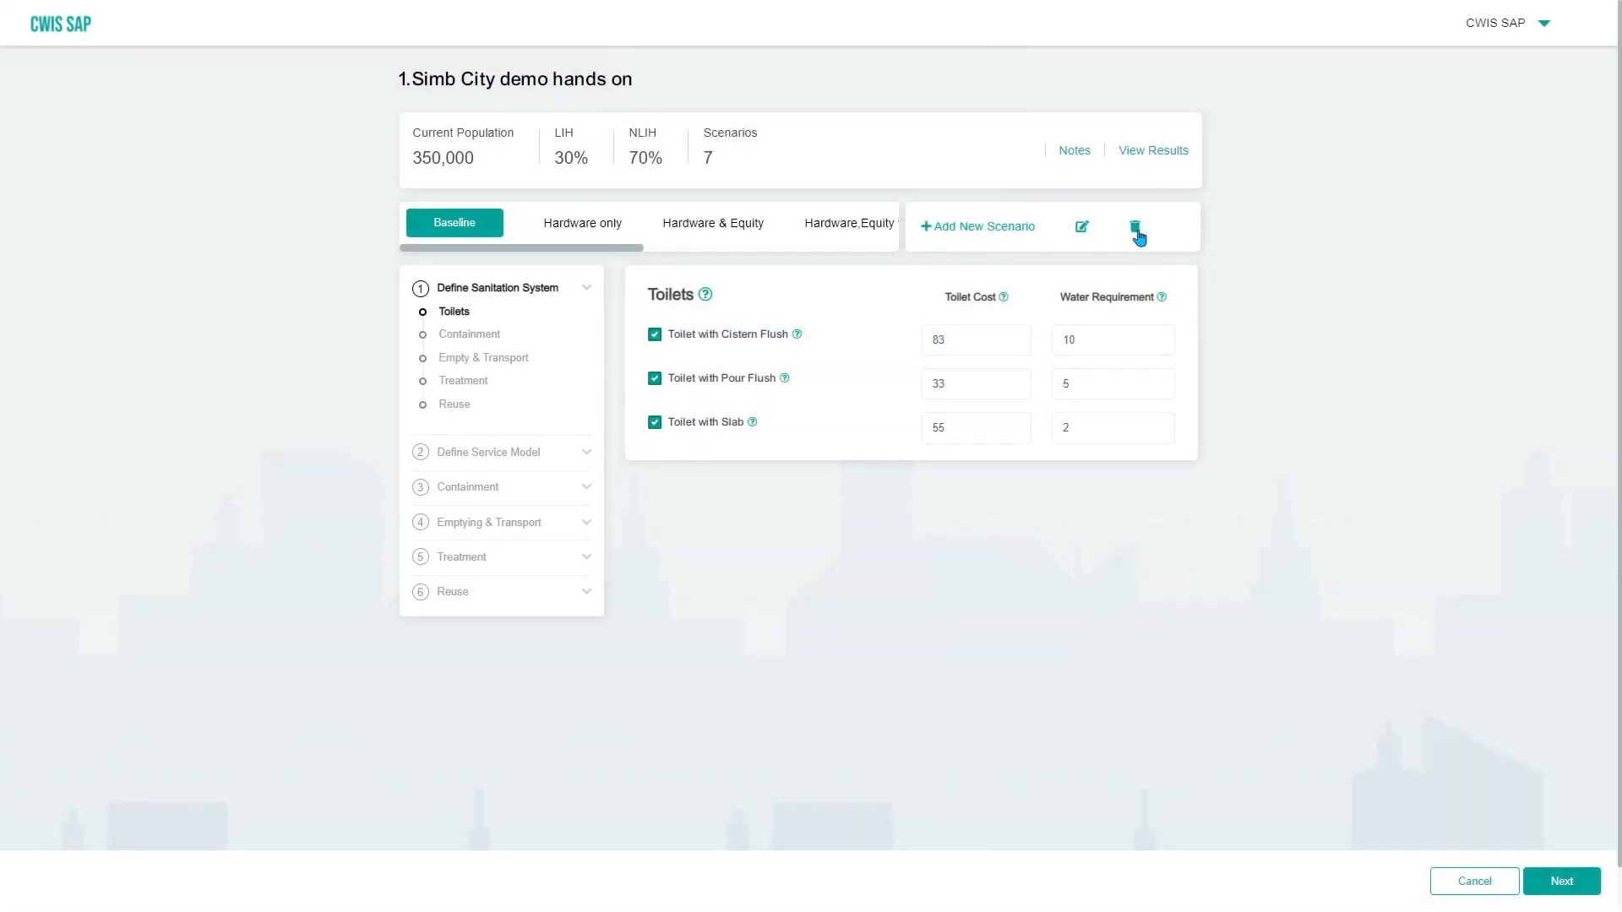
click(1136, 229)
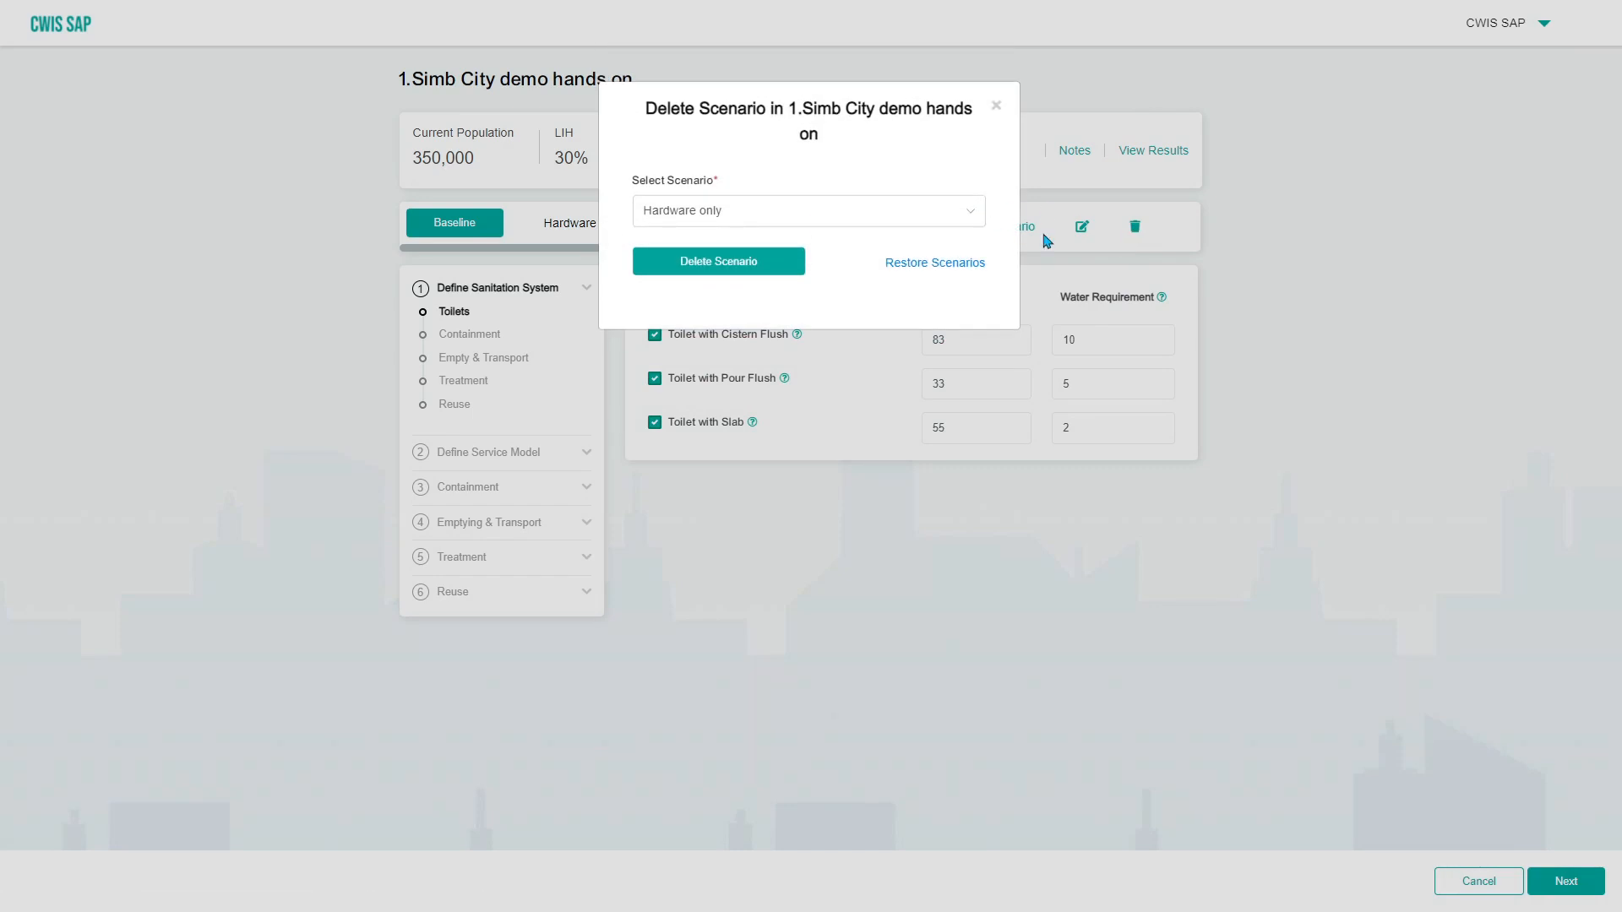
click(997, 111)
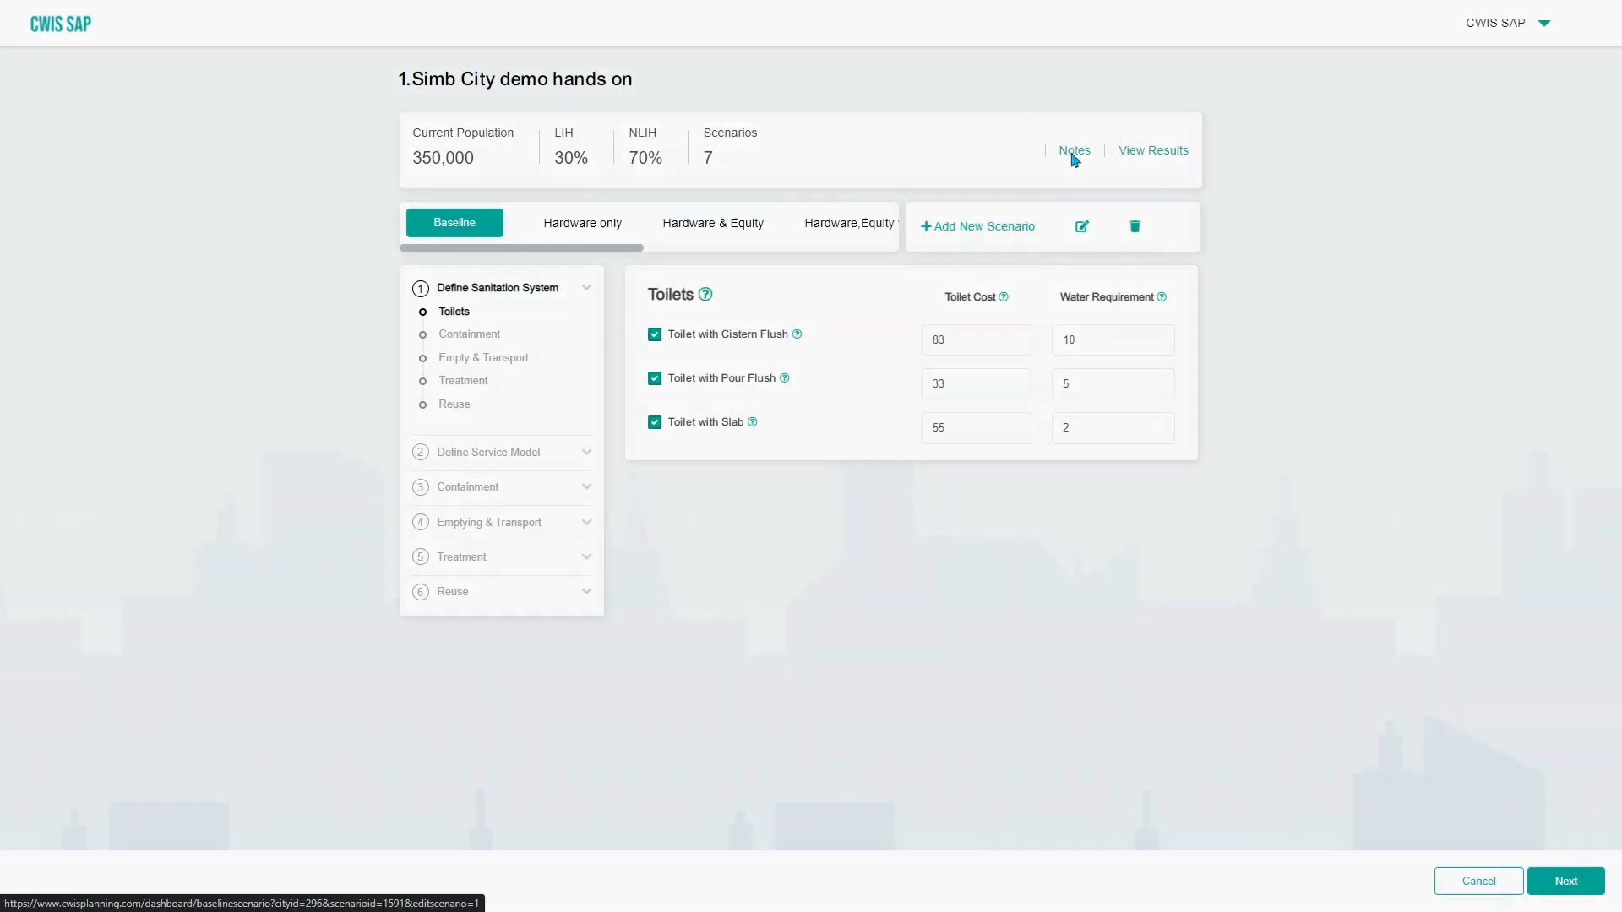
- View the city's notes and the sections available for remarks, and close them without adding a comment
click(1072, 156)
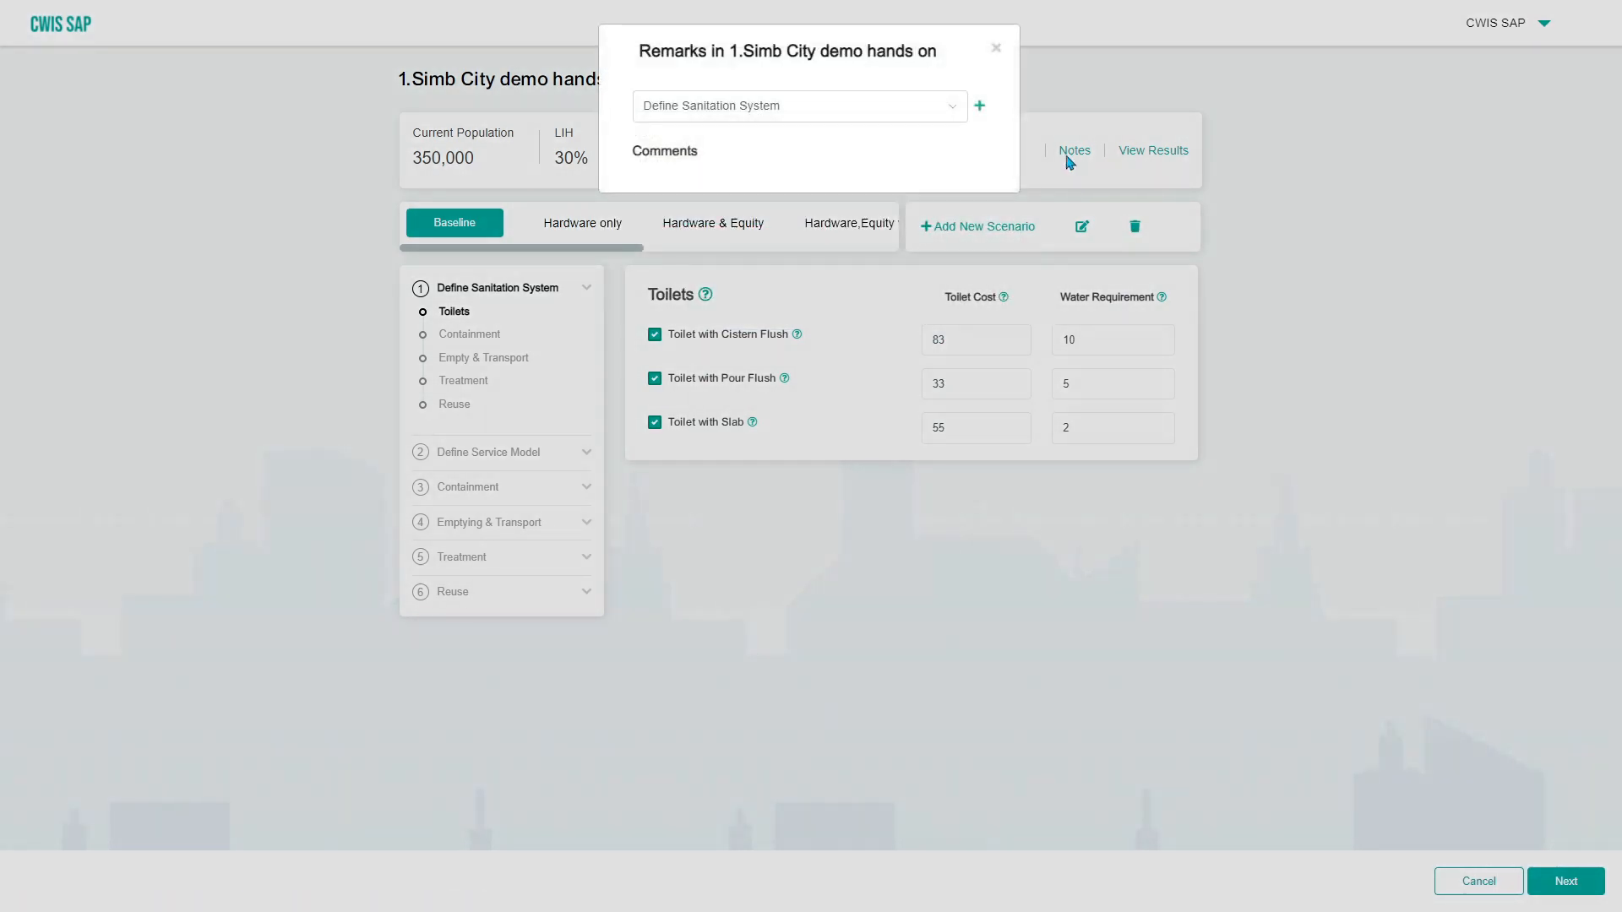
click(873, 119)
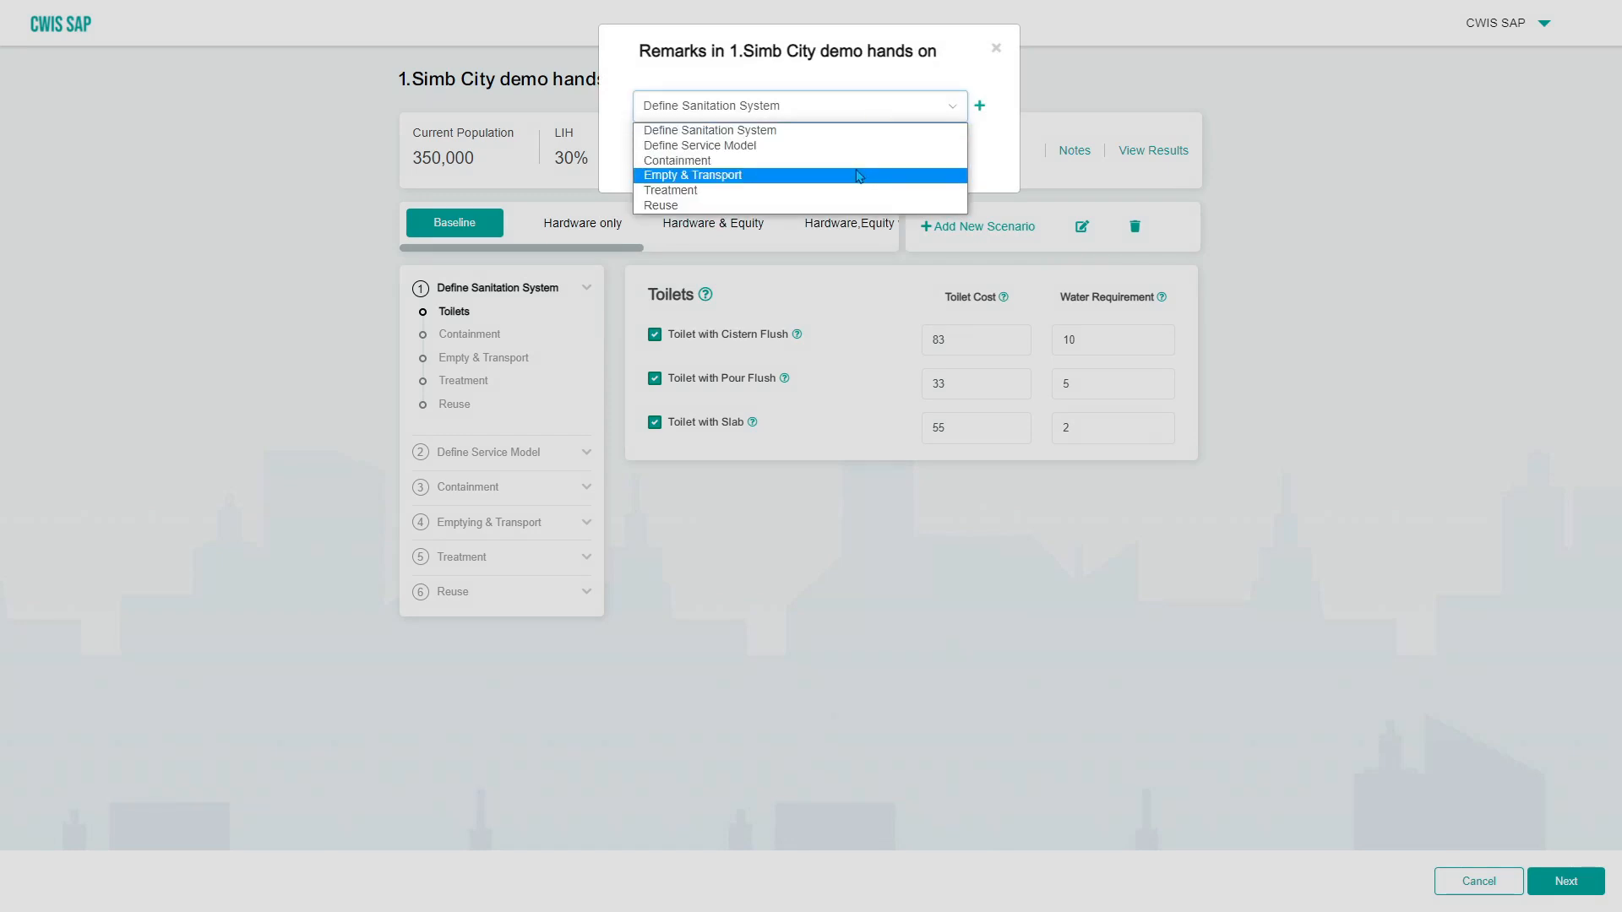
click(798, 338)
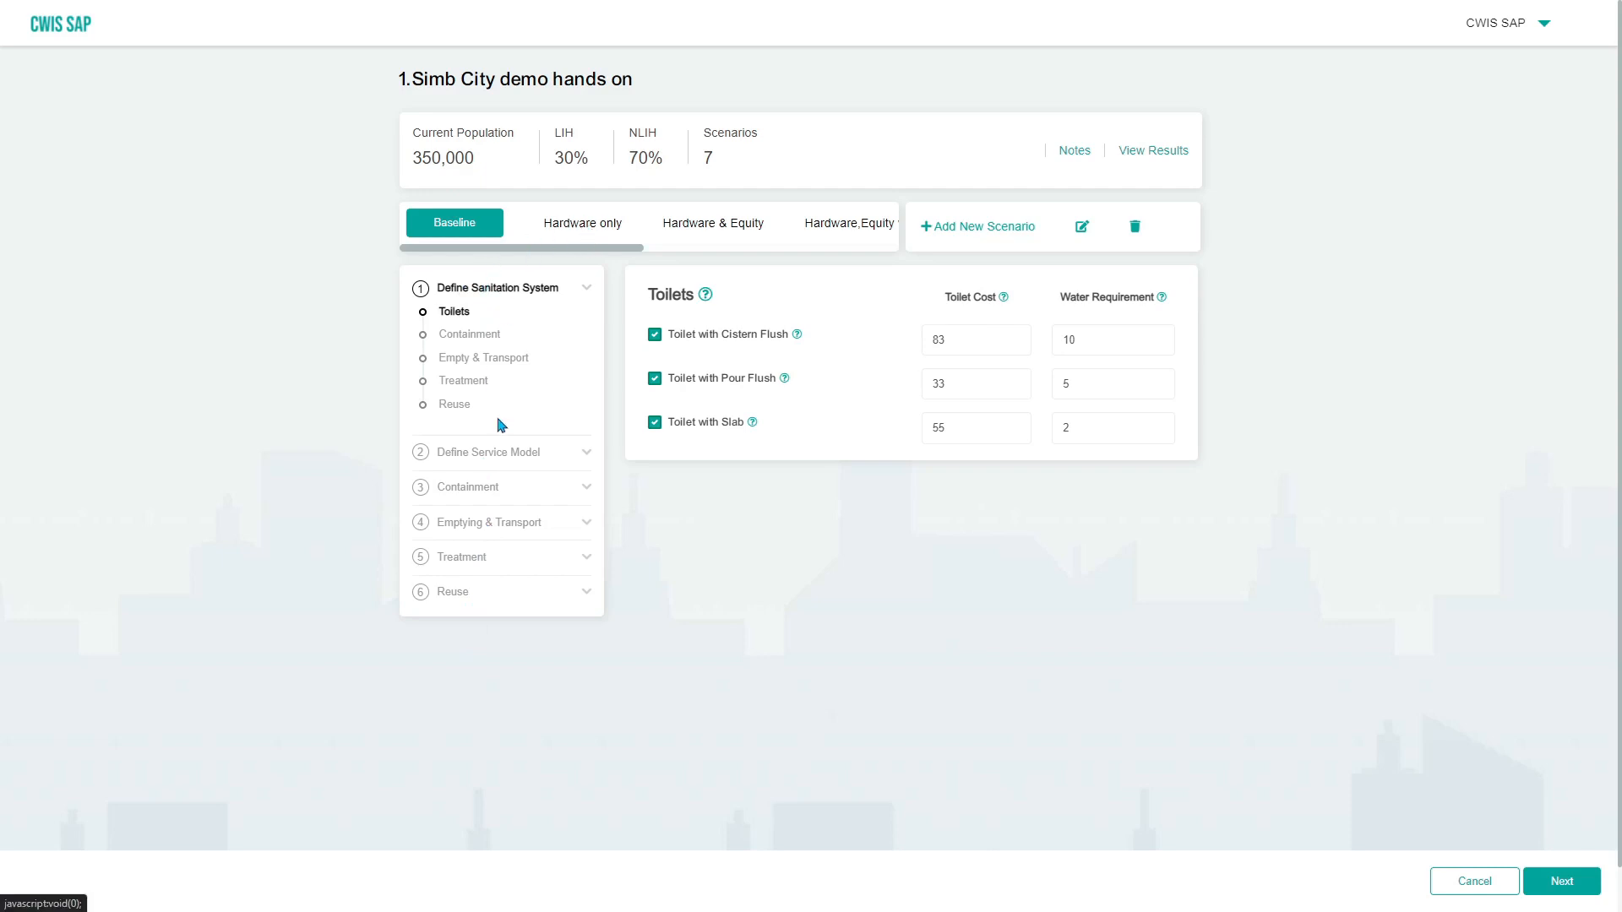
- Step through the Define Sanitation System pages as far as Empty & Transport and return to the Toilets page
click(577, 295)
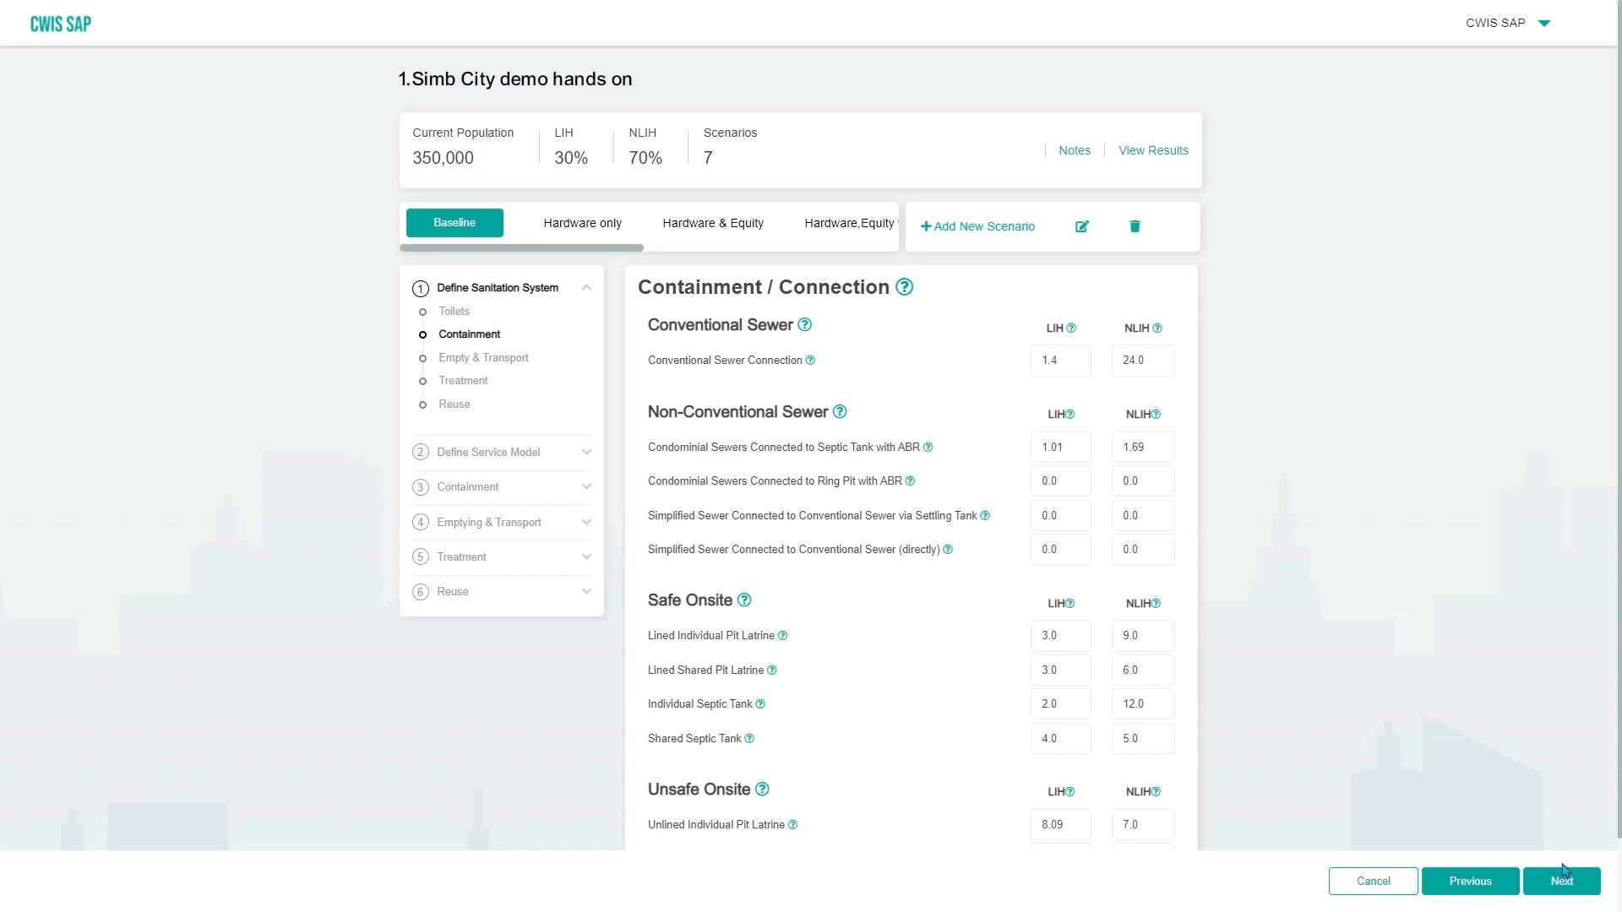
click(1561, 880)
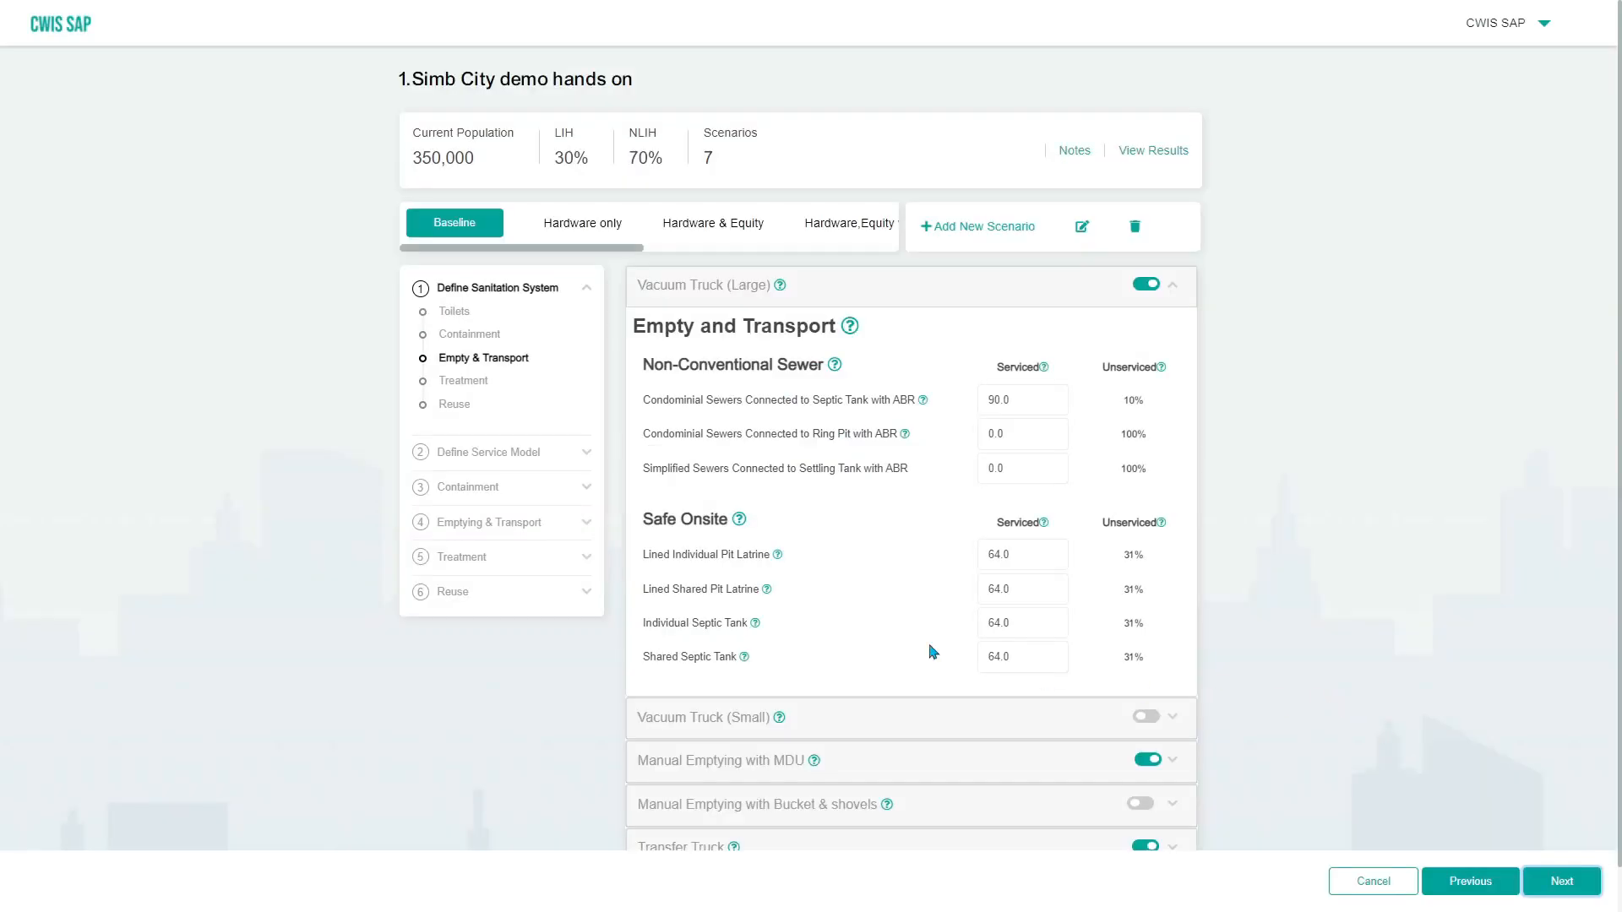
click(496, 298)
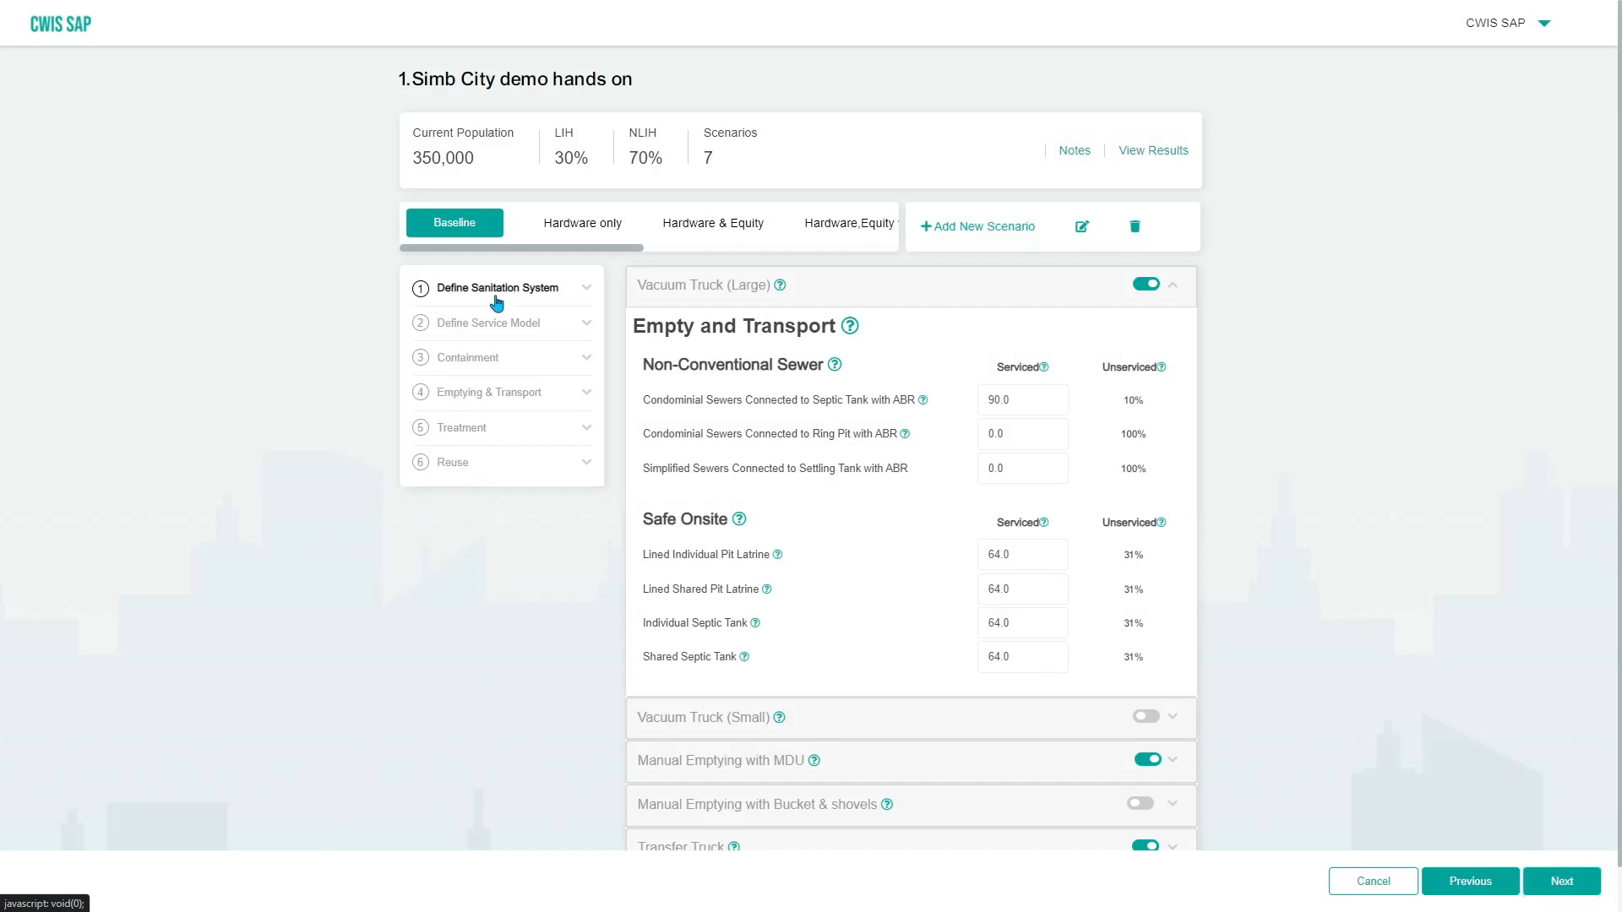
click(496, 297)
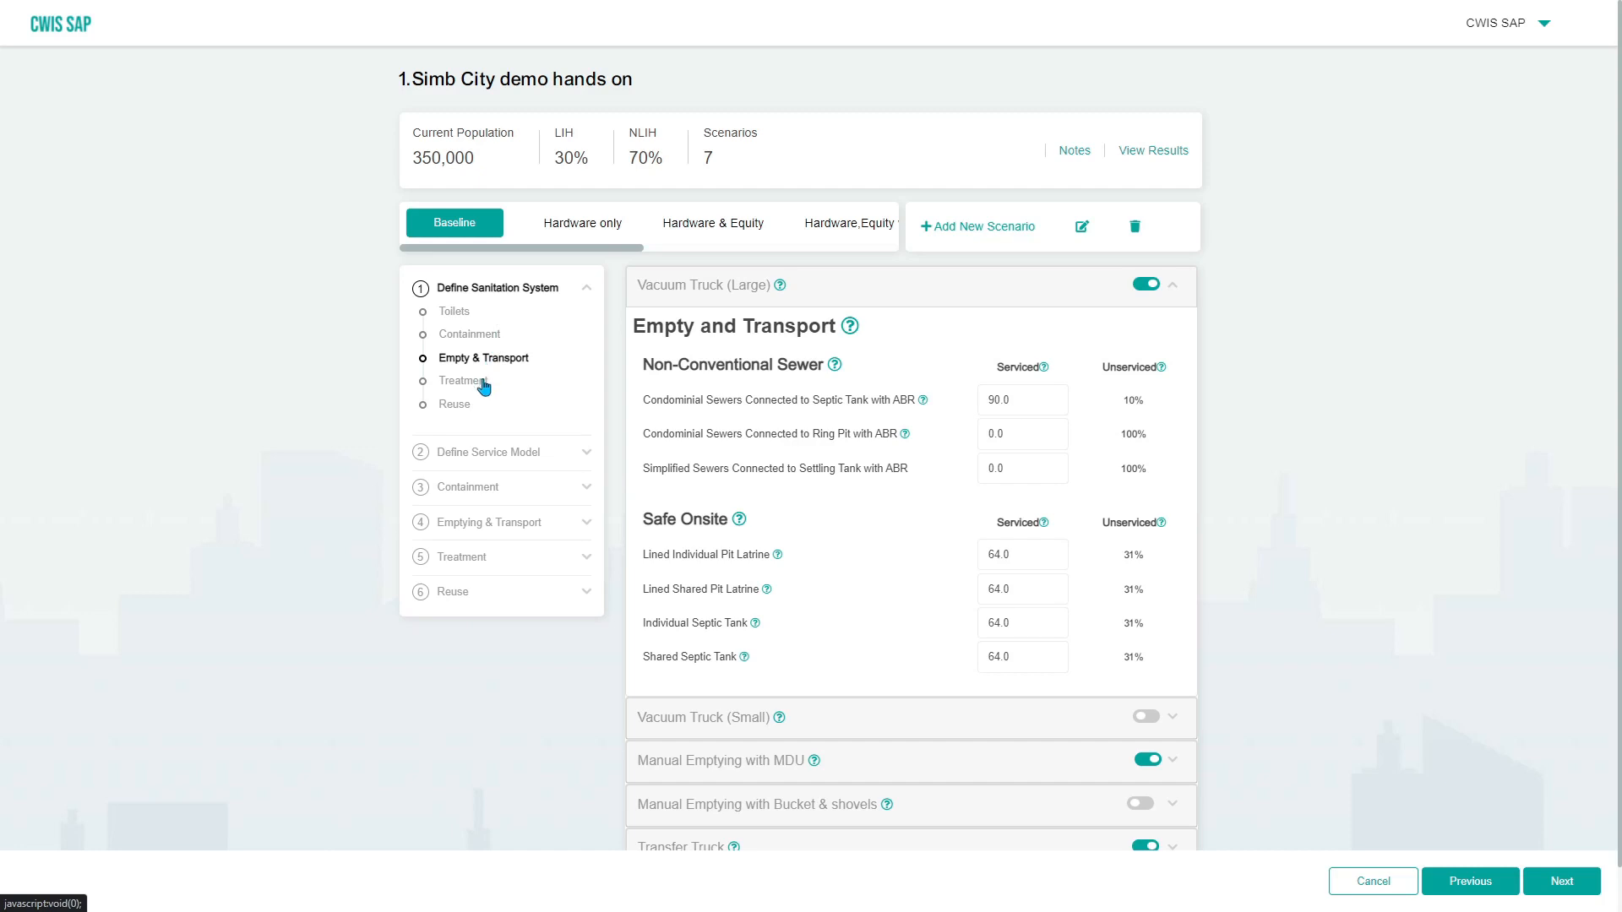
click(461, 318)
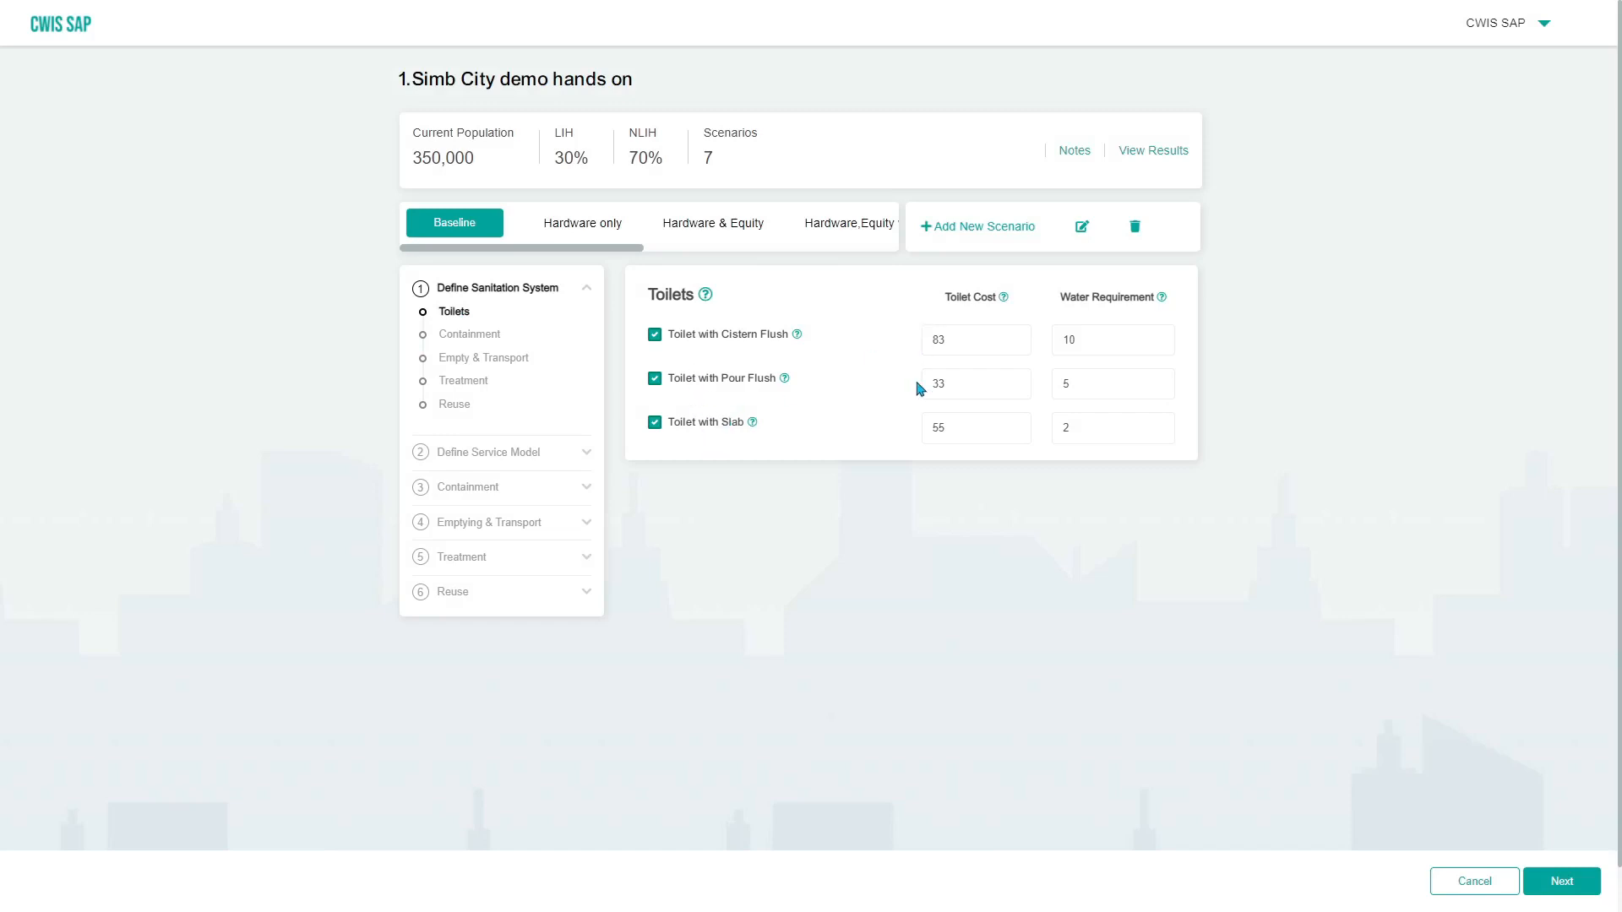
- Review the Baseline scenario's containment and connection shares for LIH and NLIH, comparing their totals with the city's household distribution
click(443, 338)
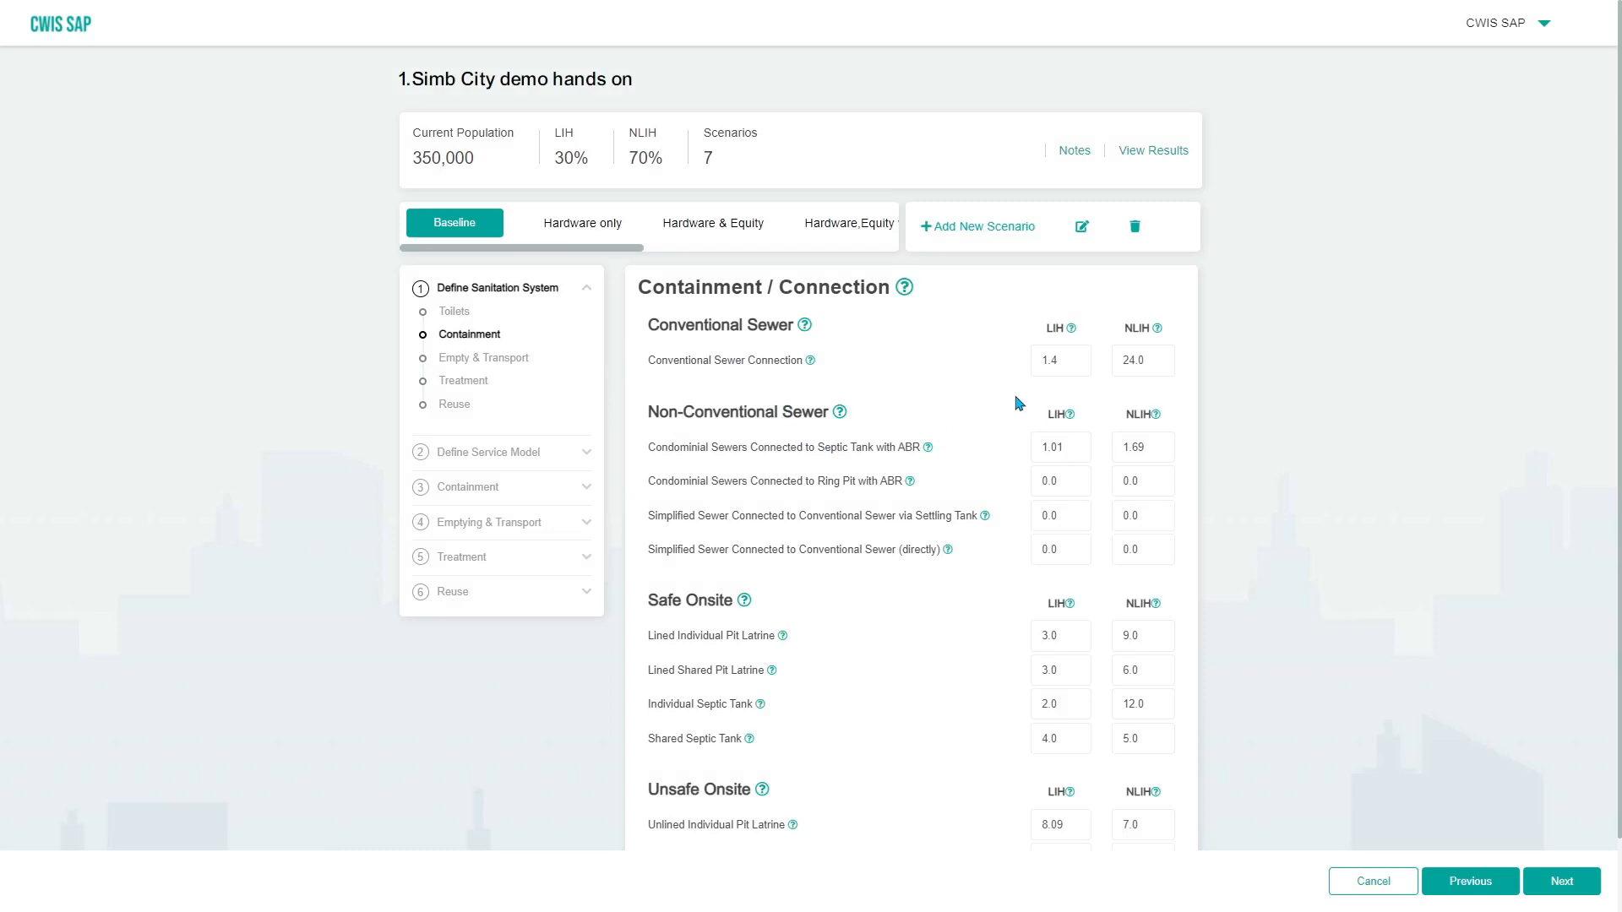
scroll(1018, 403, down, 2)
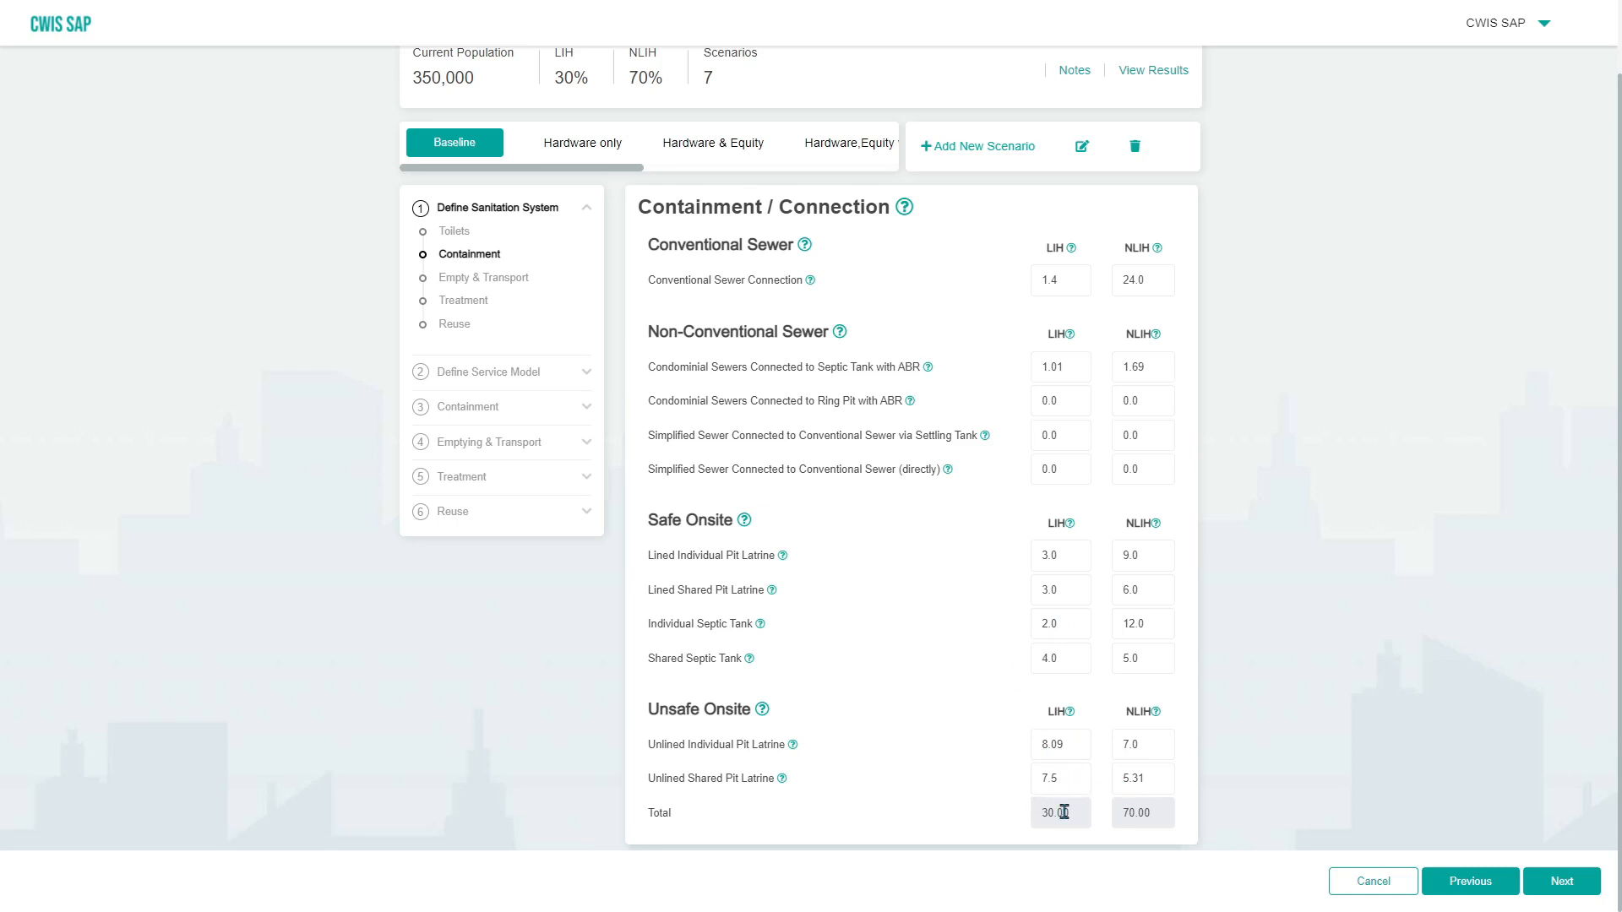
scroll(695, 352, up, 2)
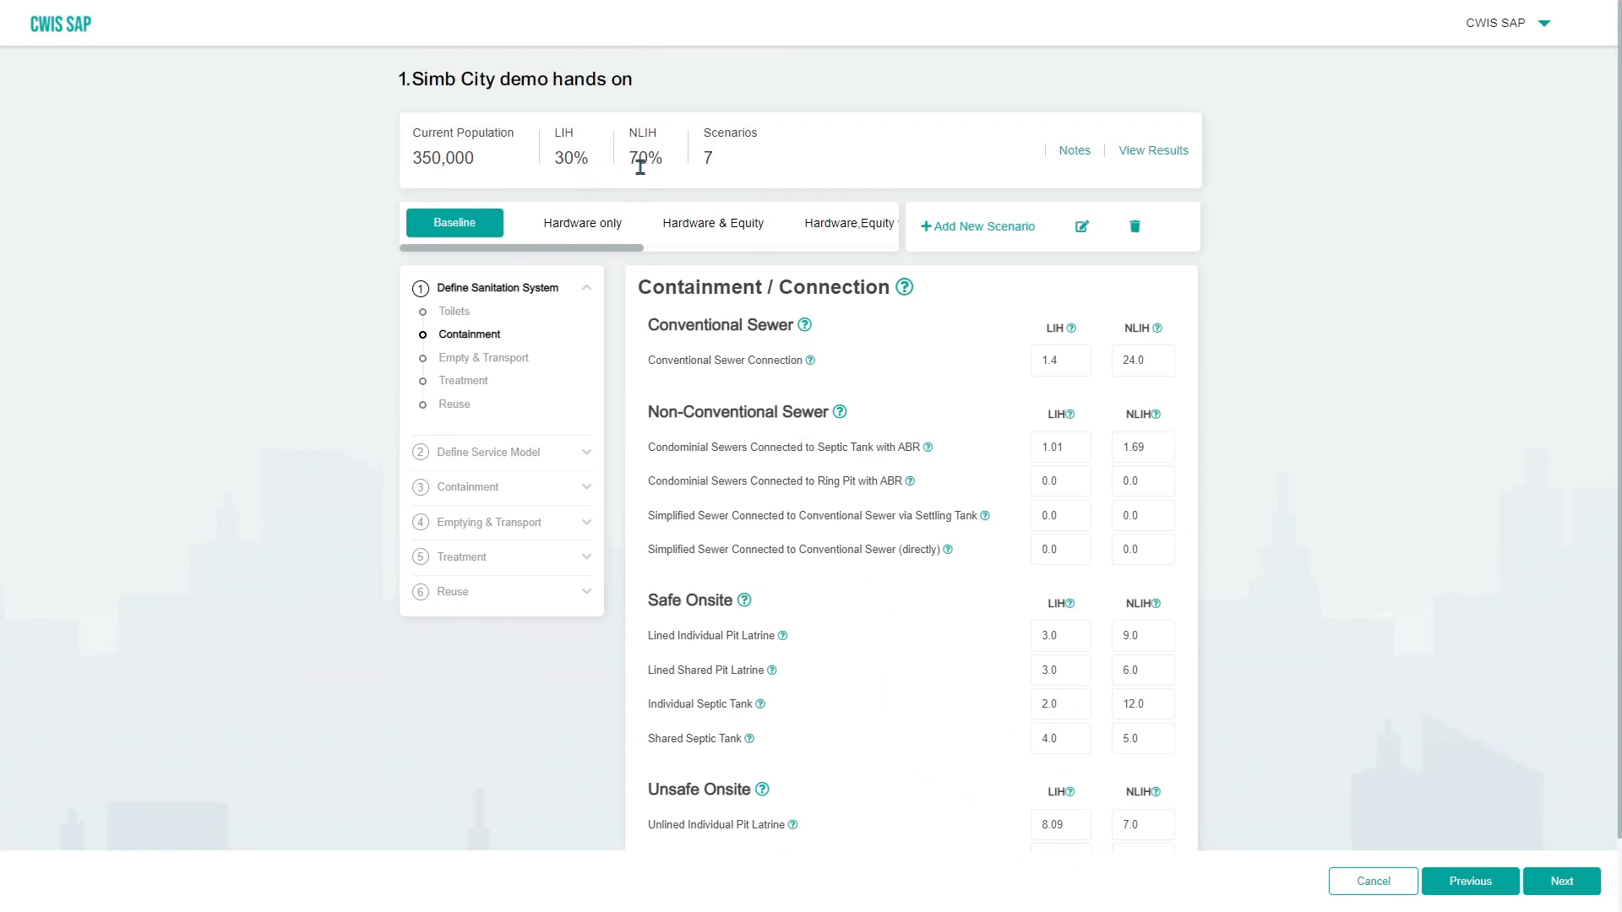
scroll(1007, 706, down, 2)
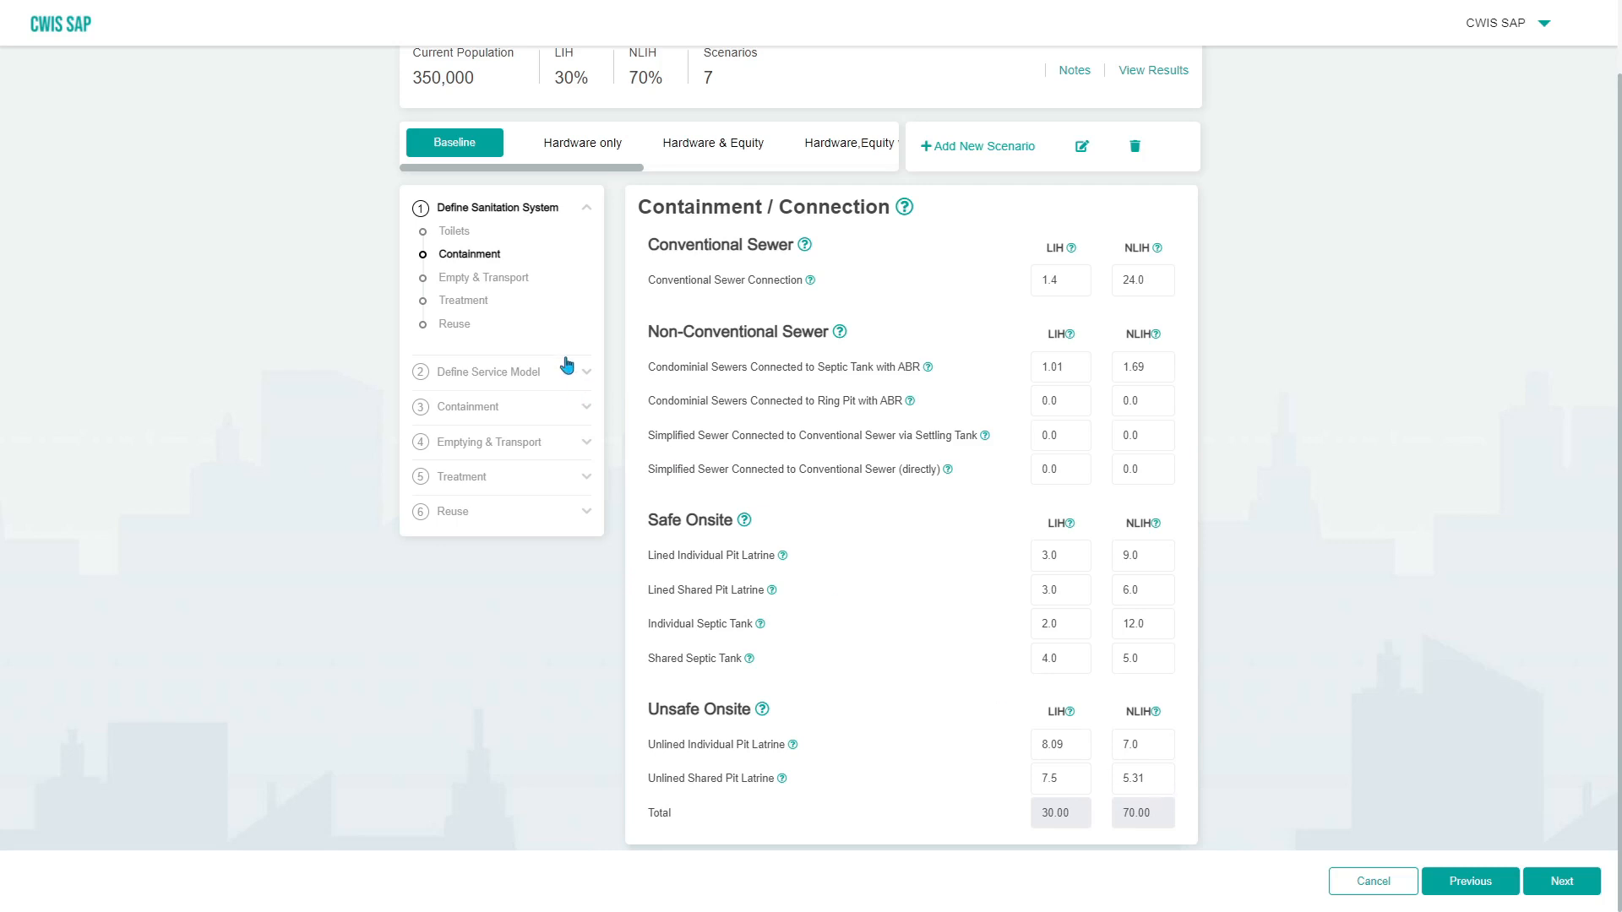
- Show the Baseline scenario's Empty & Transport page and collapse its Vacuum Truck (Large) section
click(507, 279)
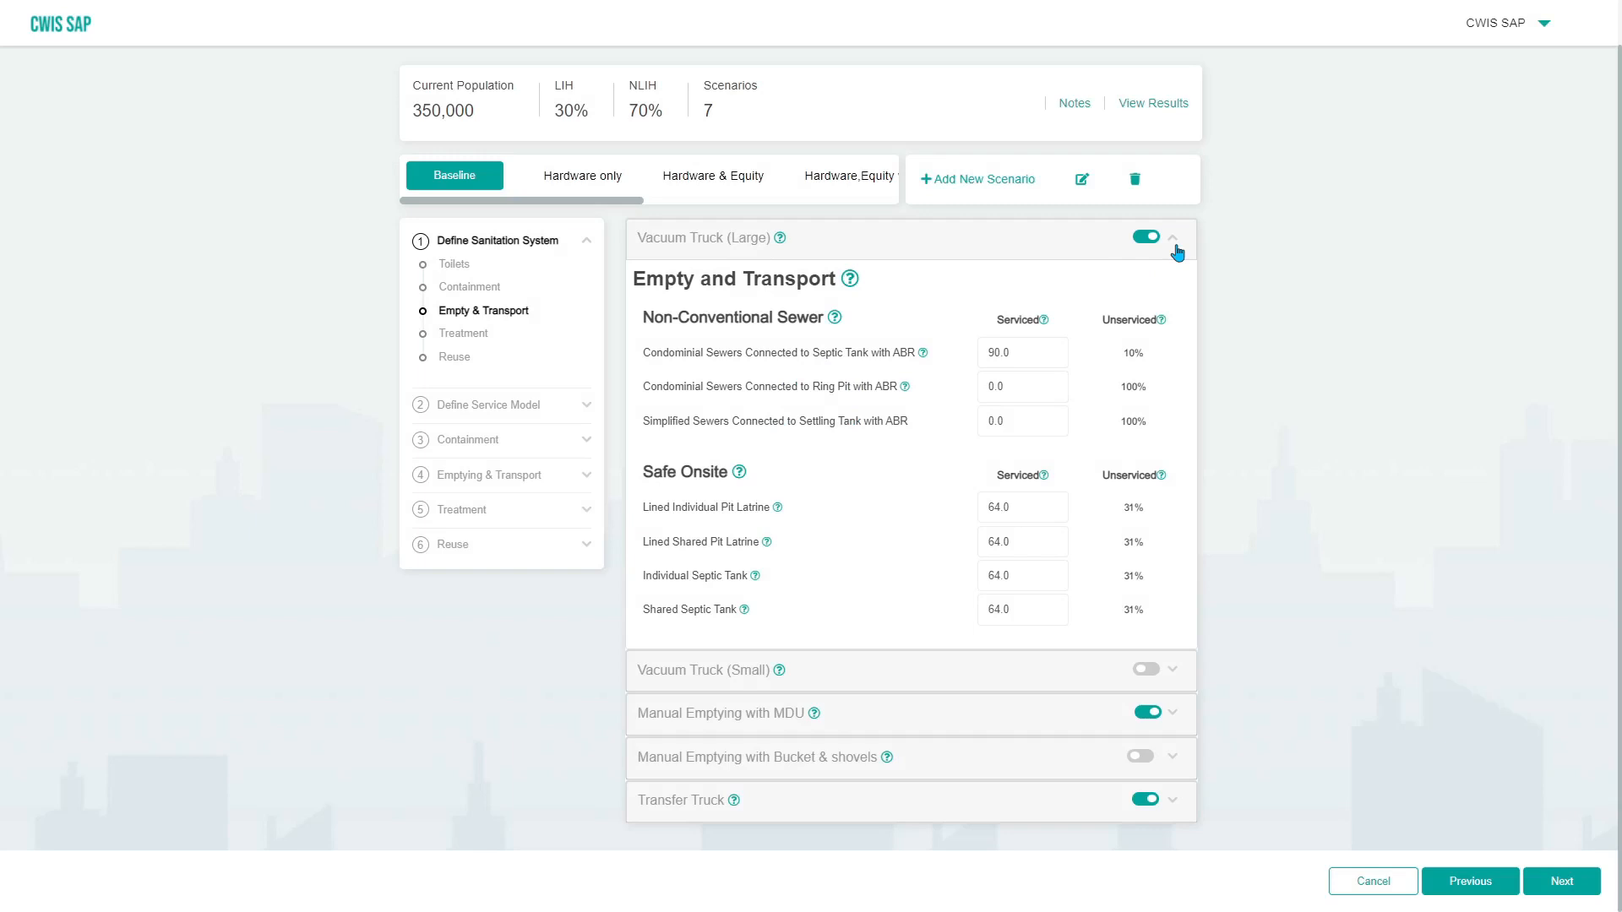
click(1173, 239)
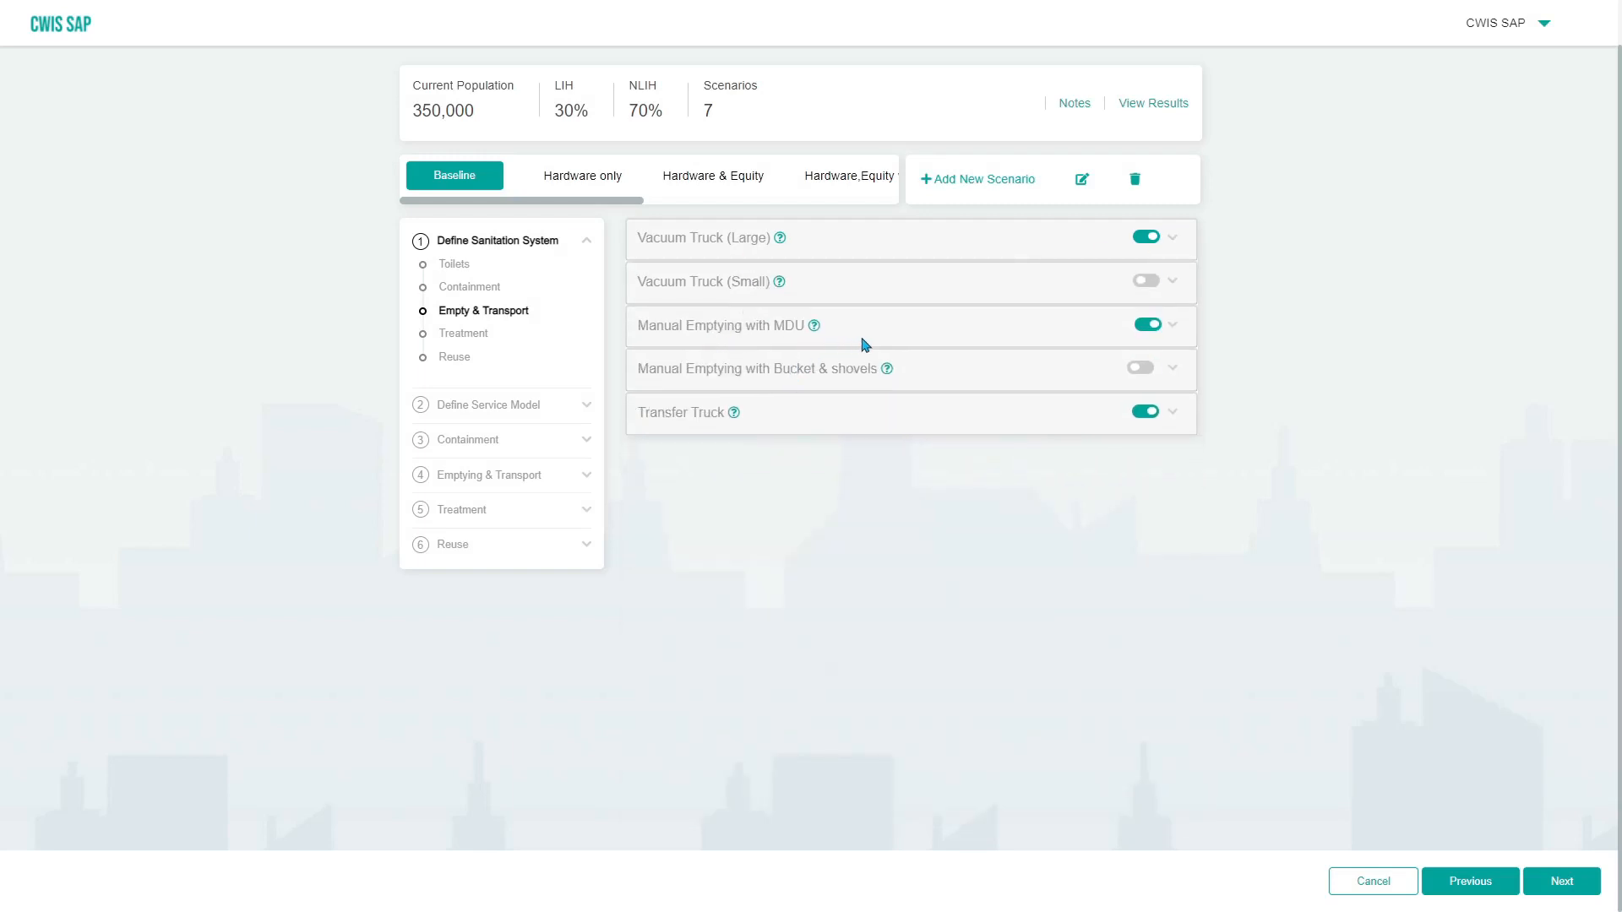
- Review the remaining Define Sanitation System inputs, from Vacuum Truck (Large) and Transfer Truck through the Treatment and Reuse pages
click(1172, 238)
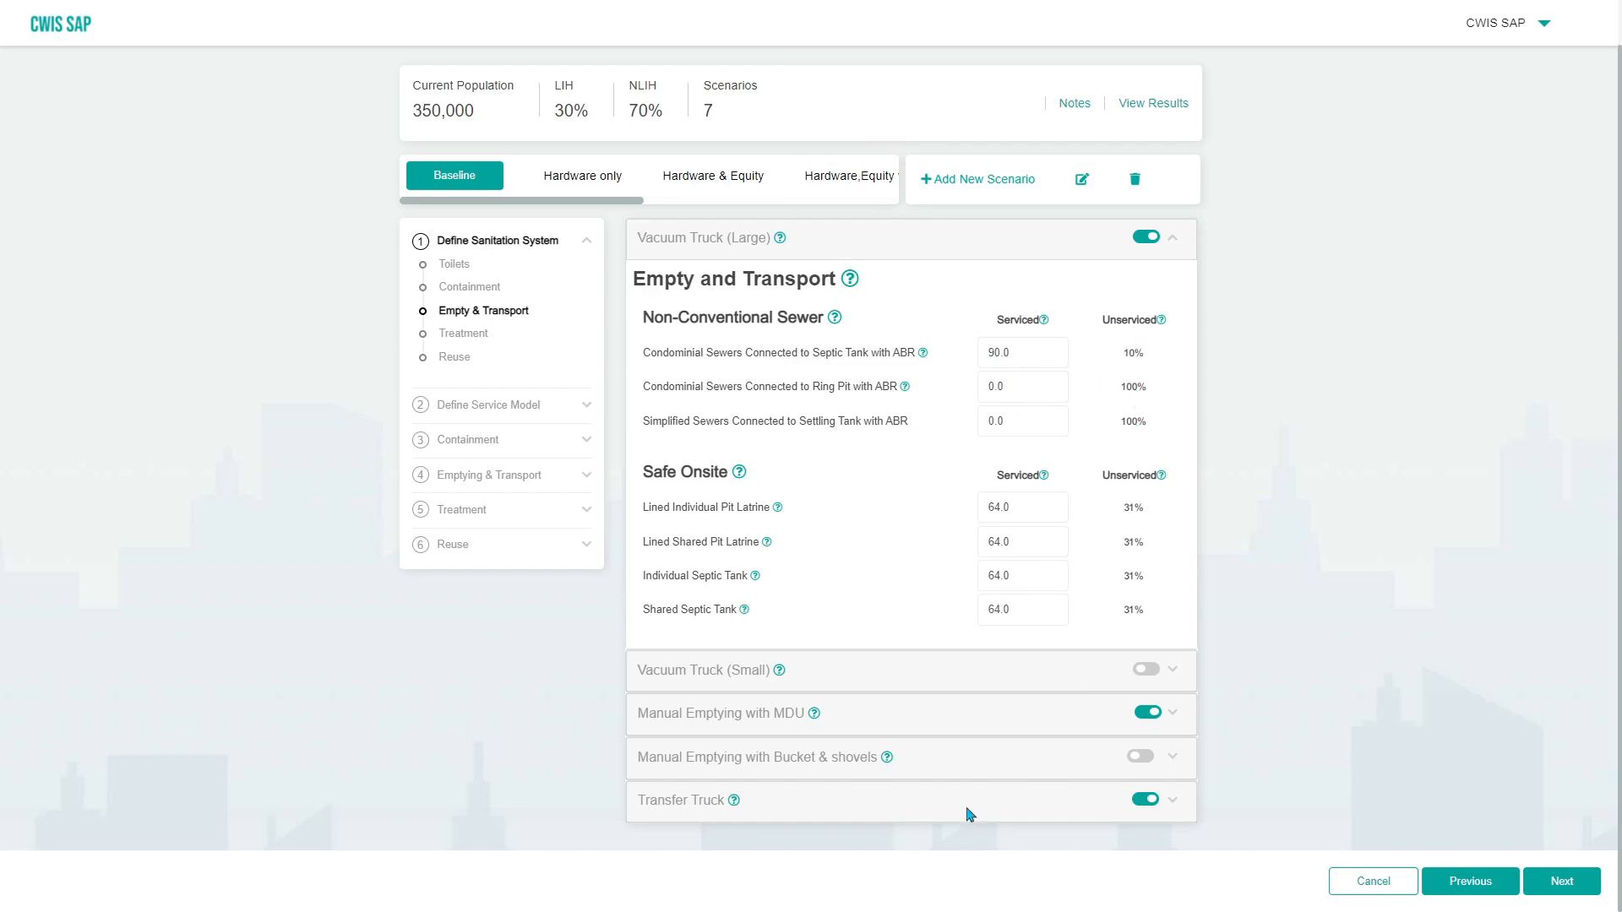
click(1179, 806)
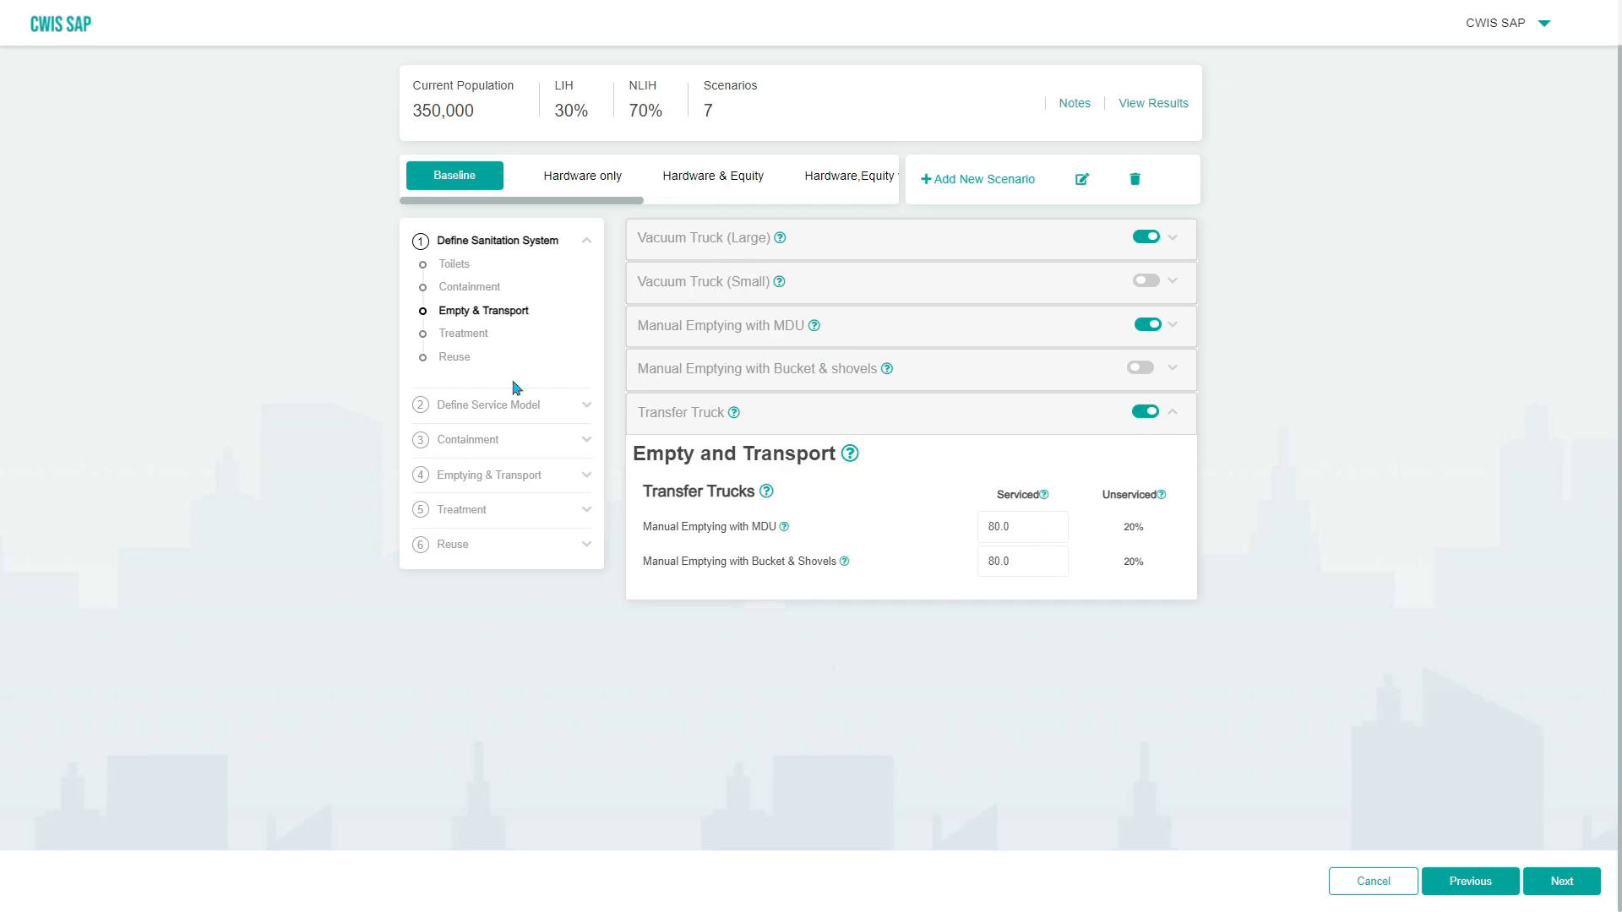
click(456, 334)
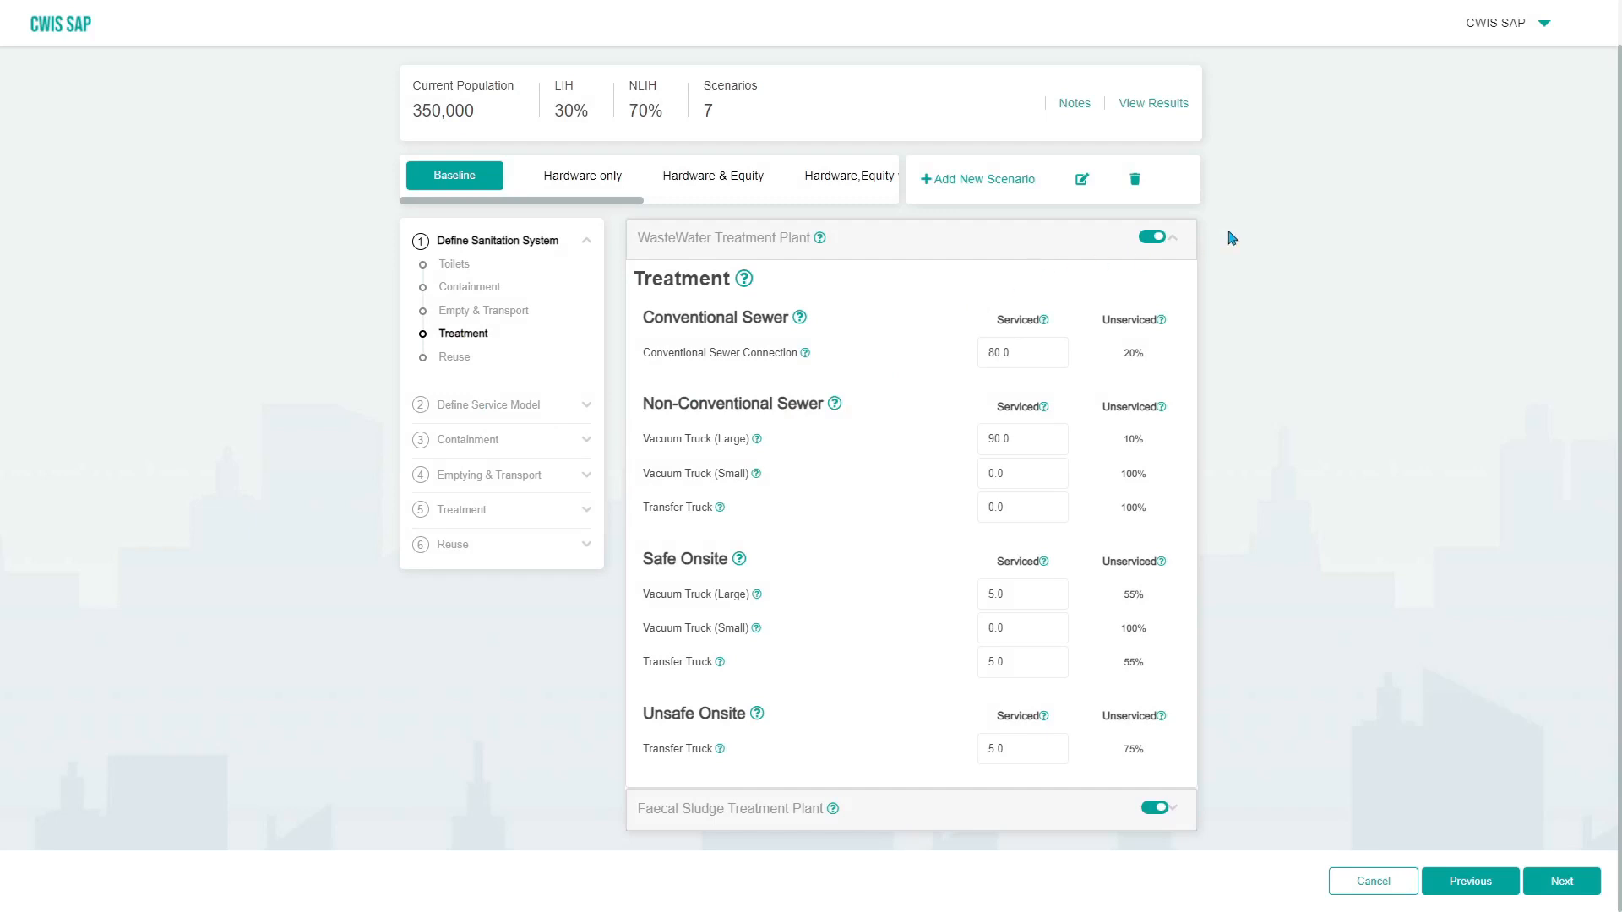
click(1174, 239)
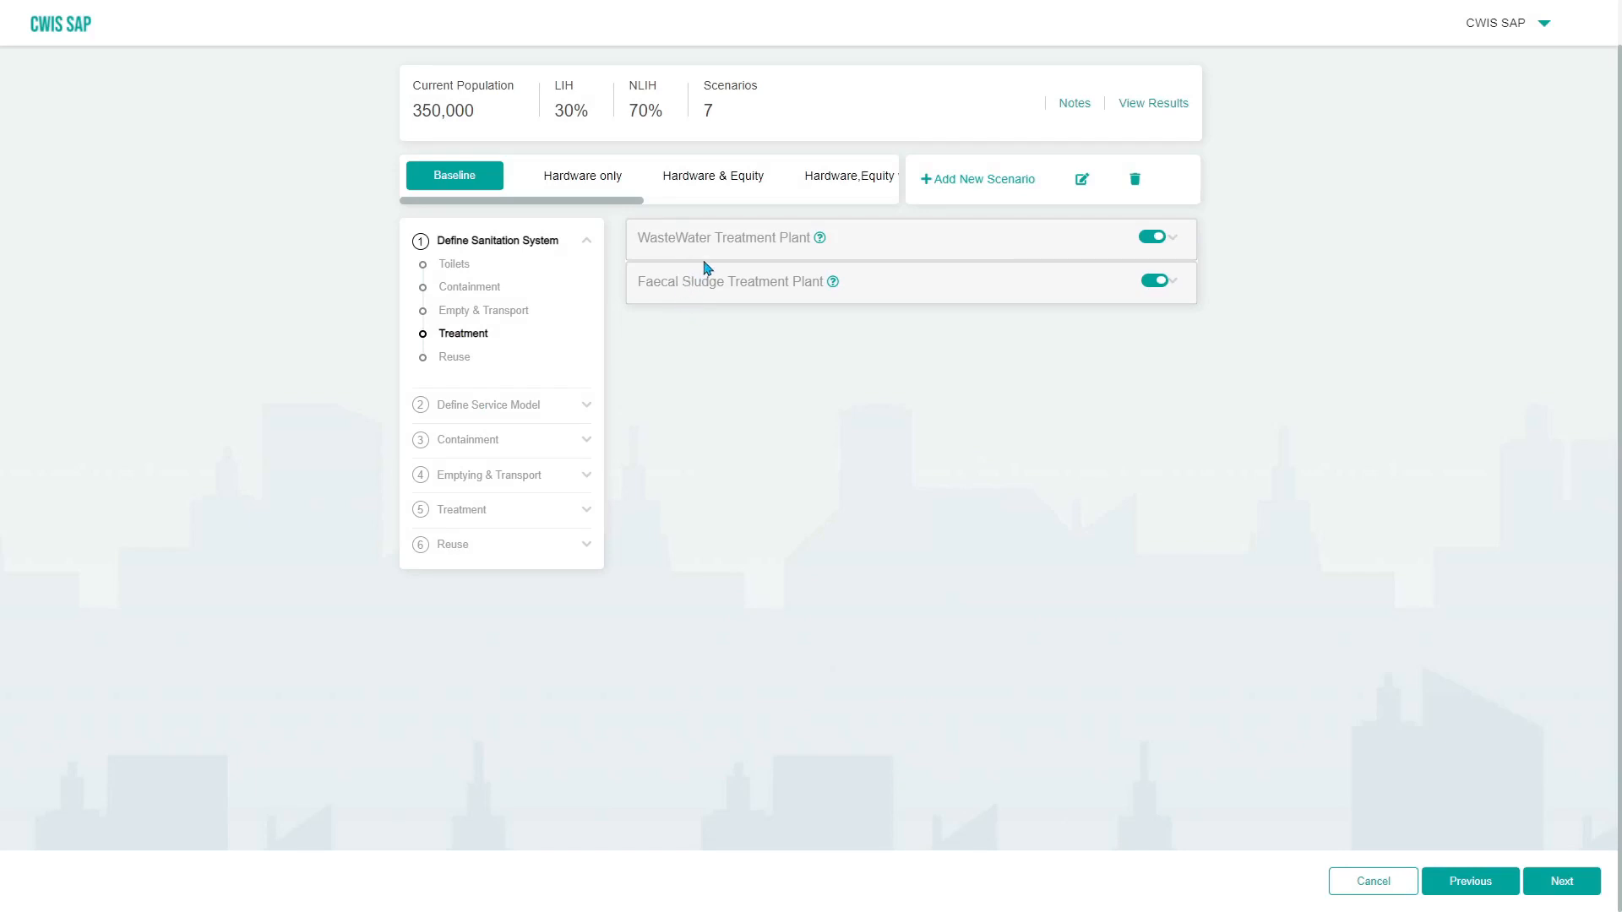
click(448, 362)
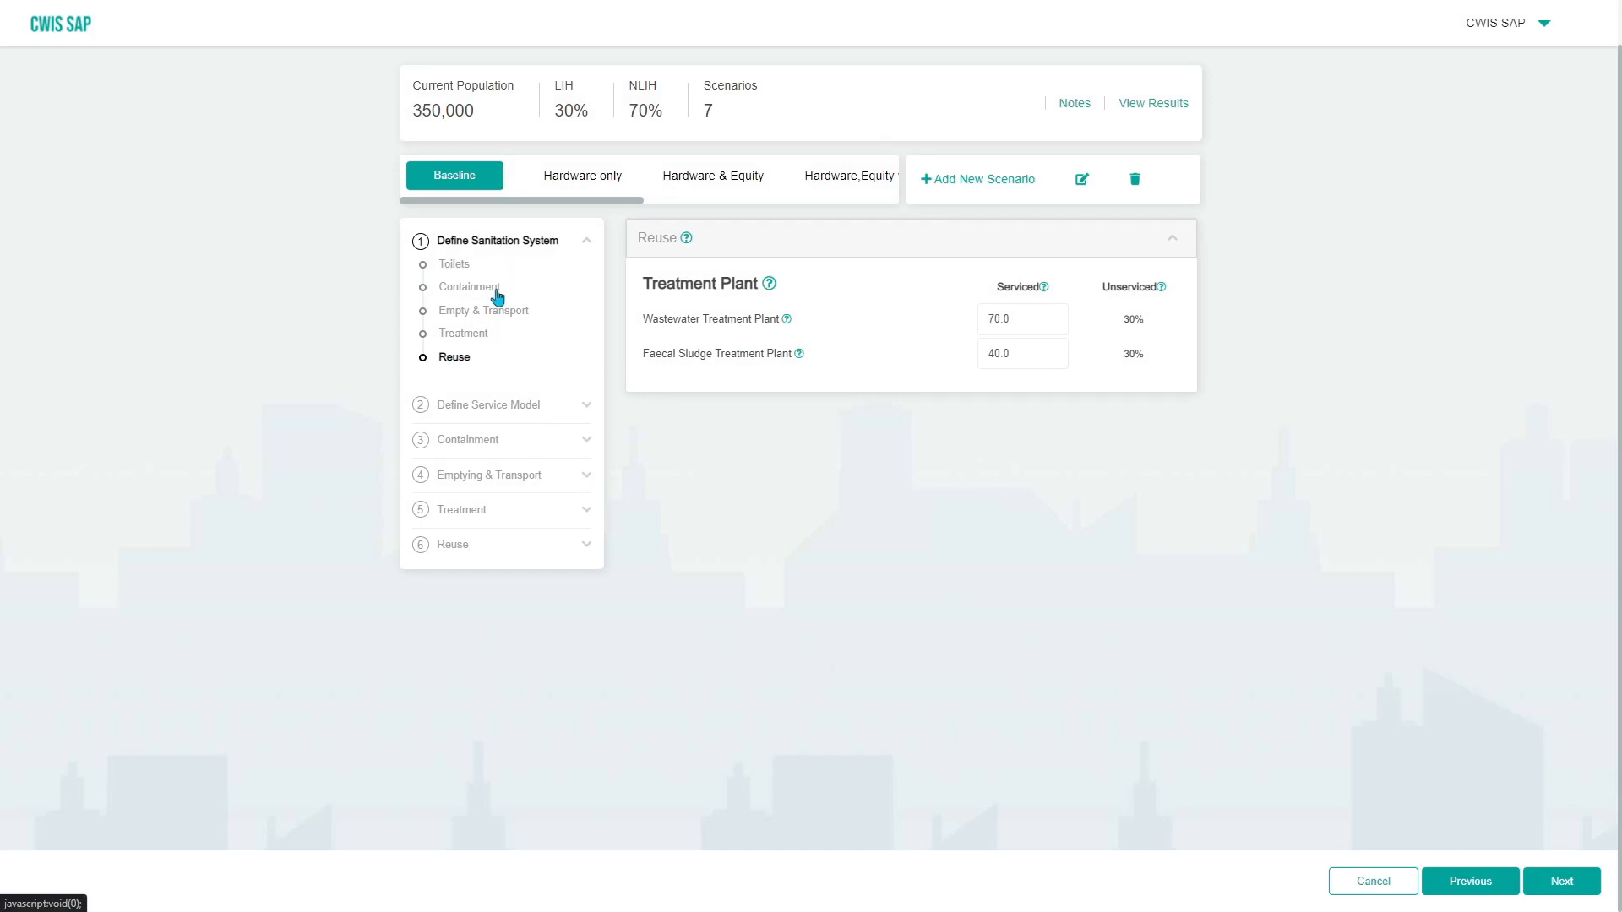
- Show the Define Service Model Containment page and view the service model options for Conventional Sewer Connection and Lined Individual Pit Latrine
click(496, 421)
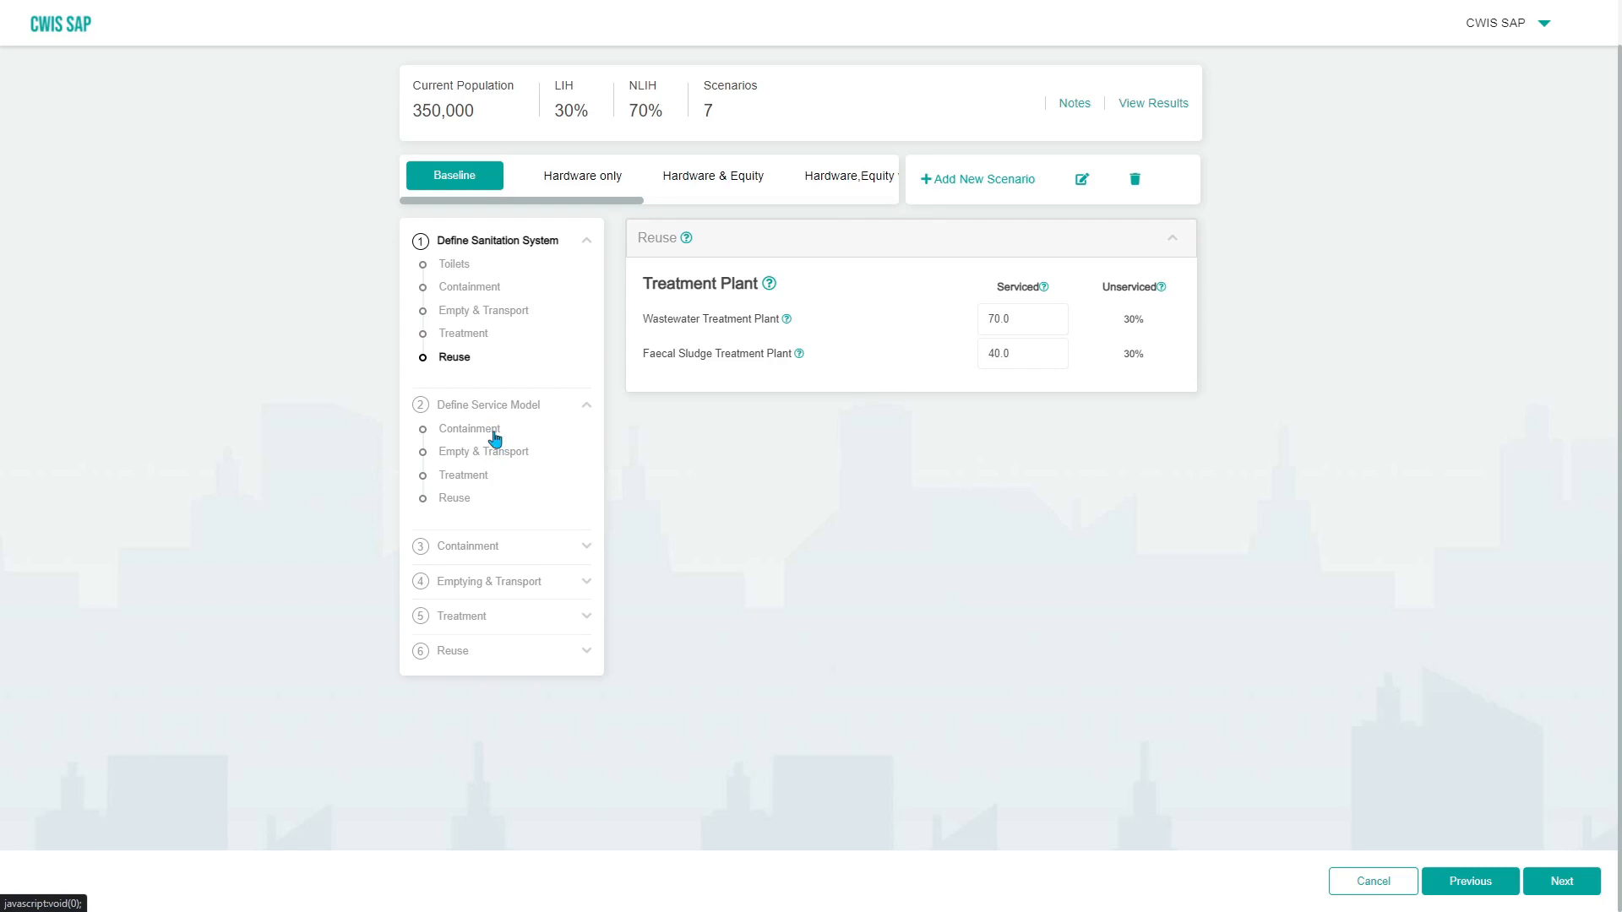
click(490, 430)
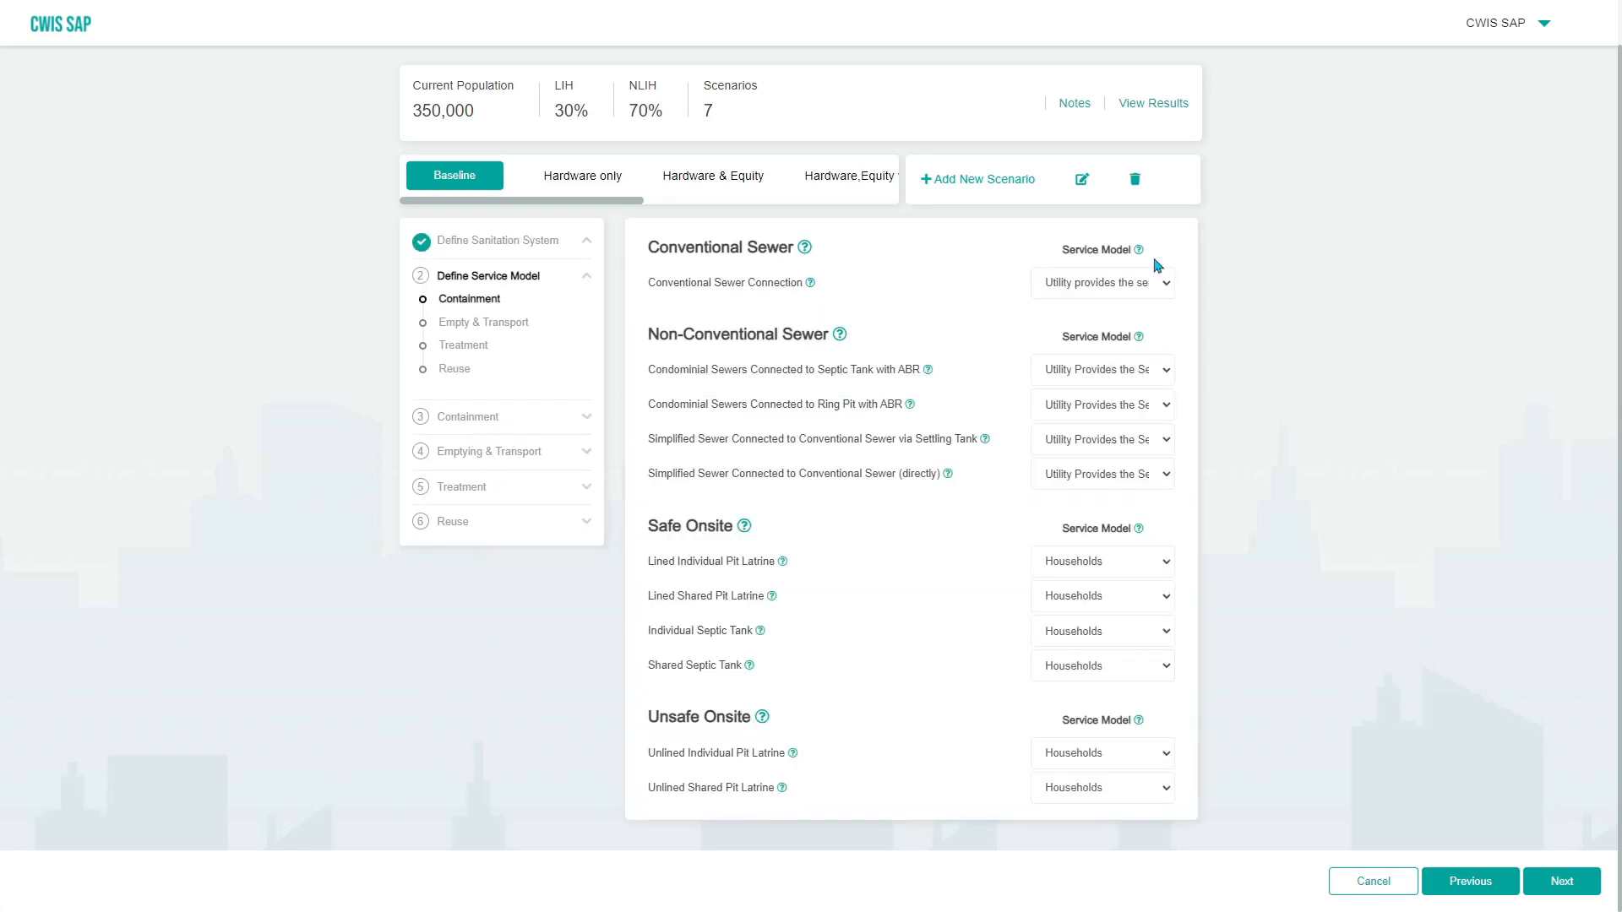
click(1107, 288)
click(1112, 288)
click(1112, 288)
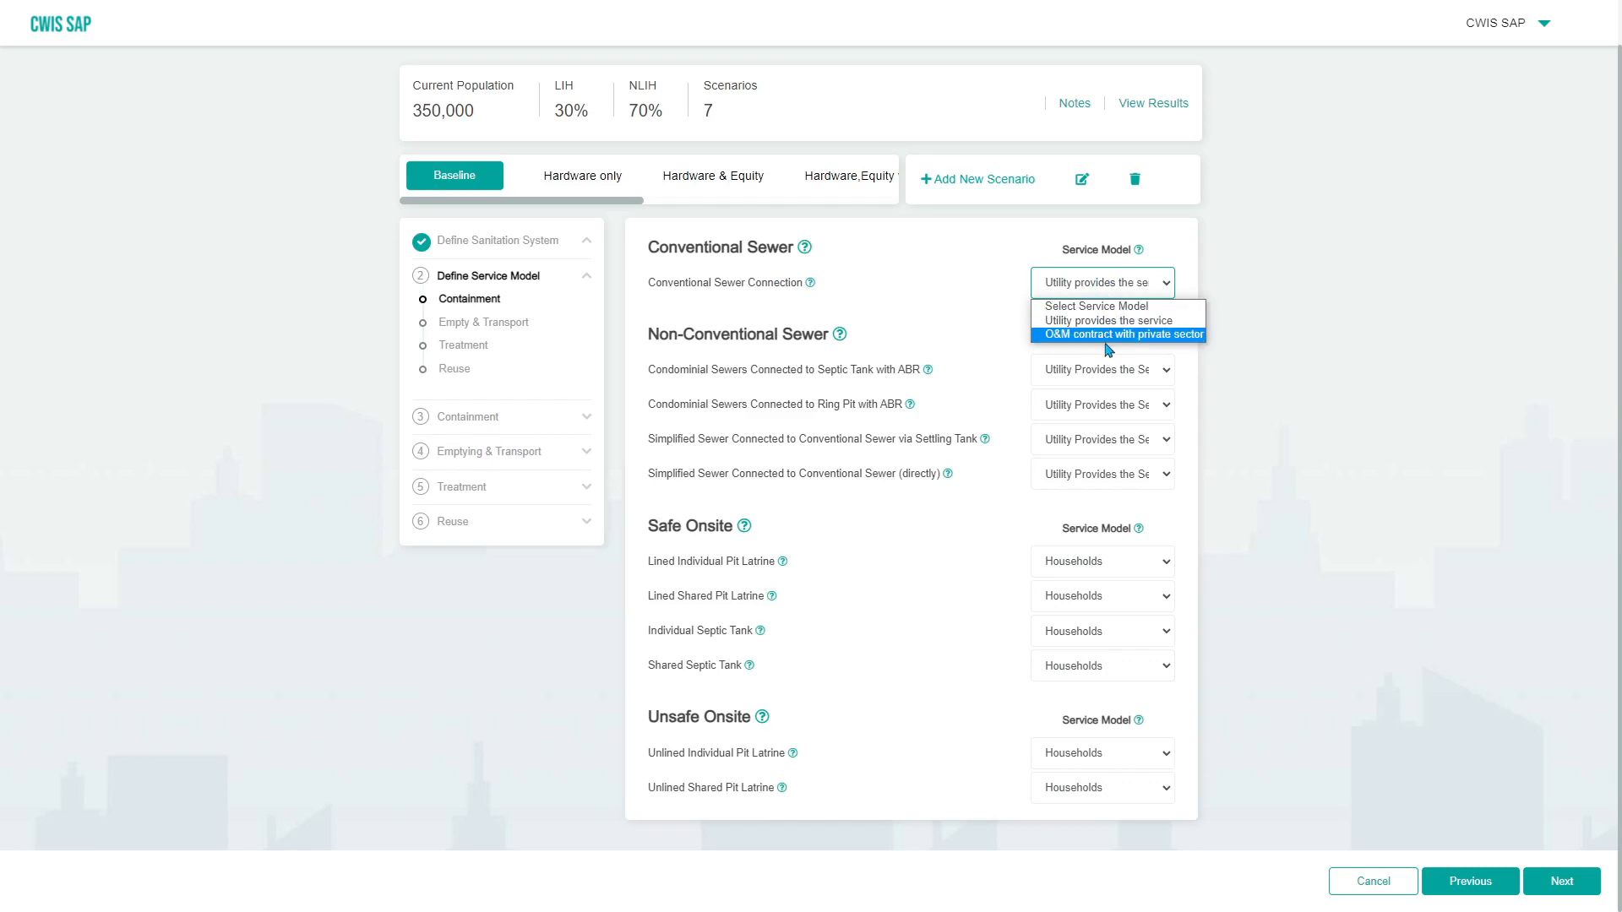
click(1161, 568)
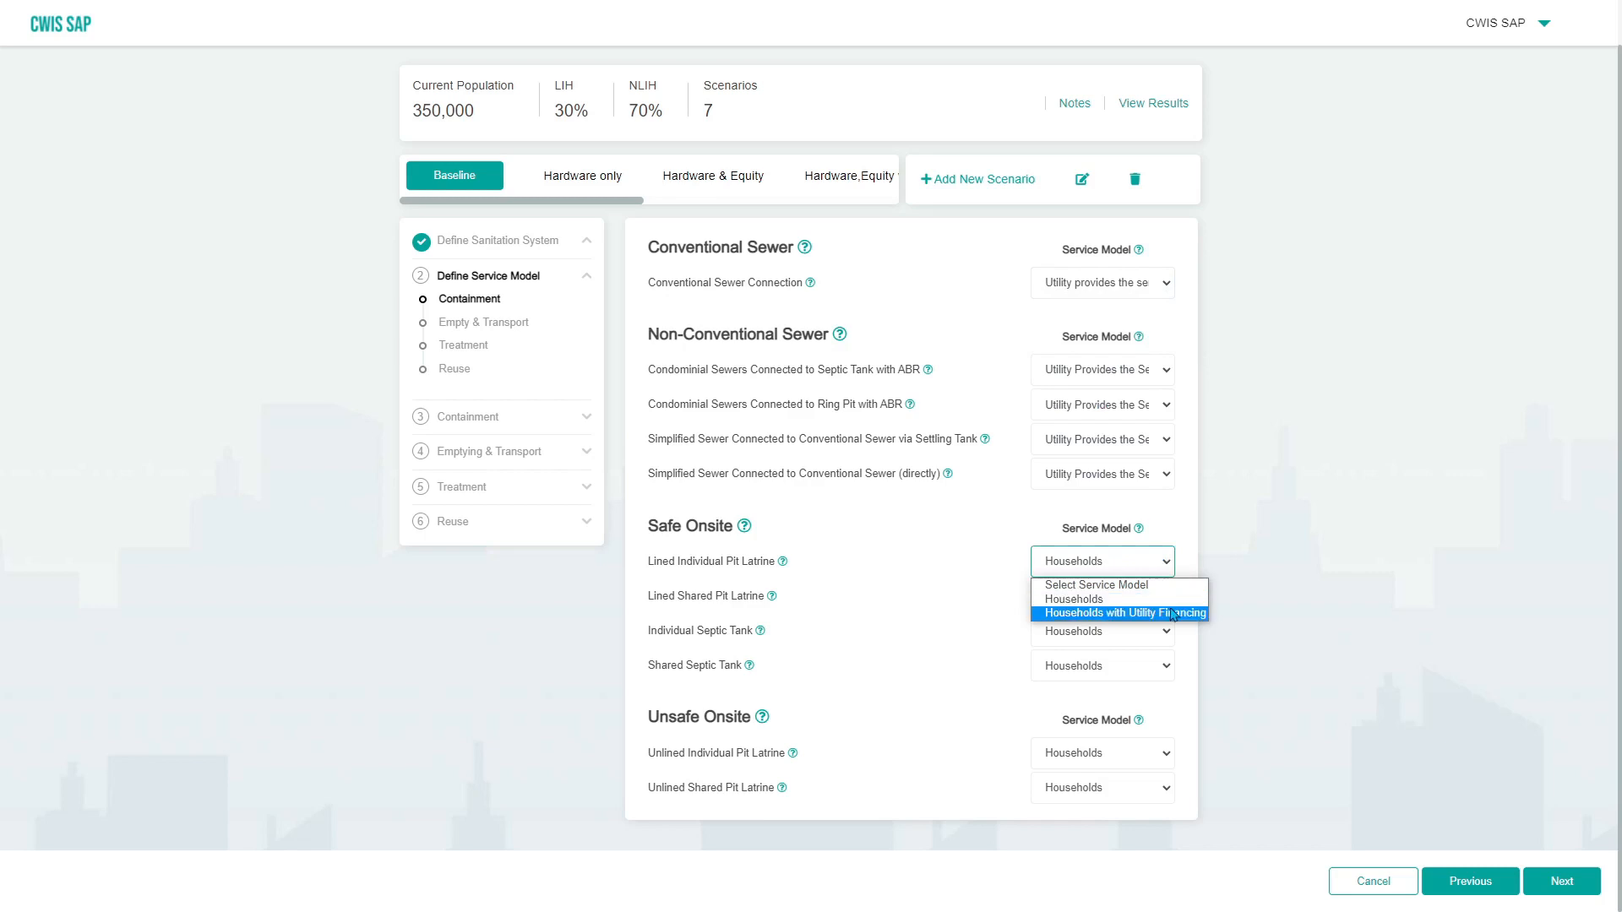
- Show the service model page for Empty & Transport and view the options for Vacuum Truck (Large), leaving the selection as is
click(1568, 884)
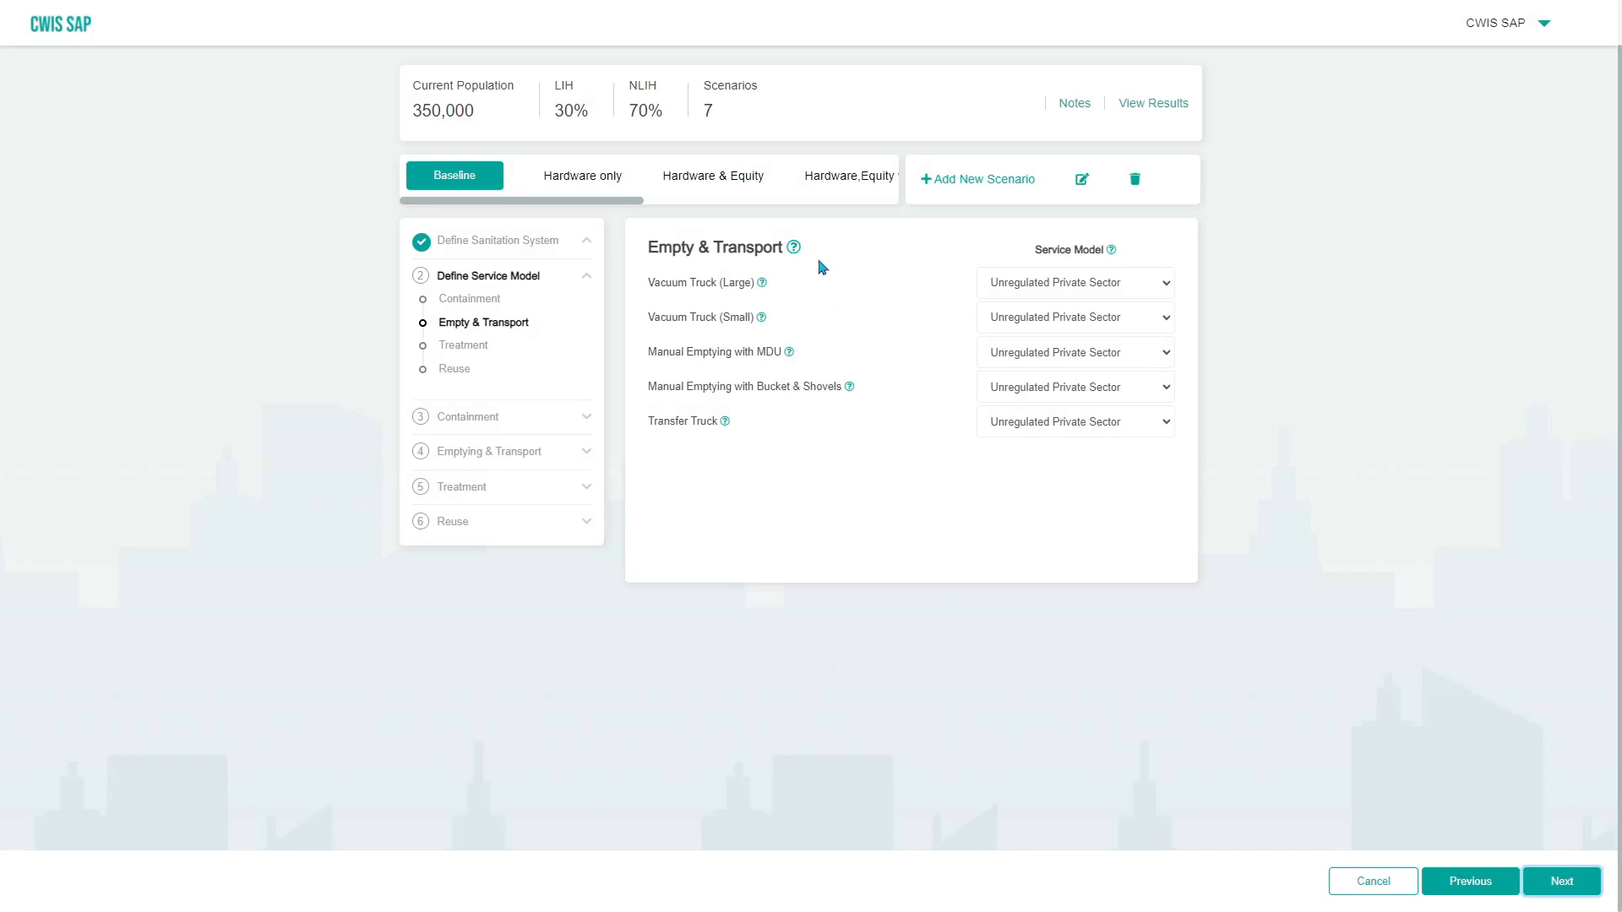
click(1006, 288)
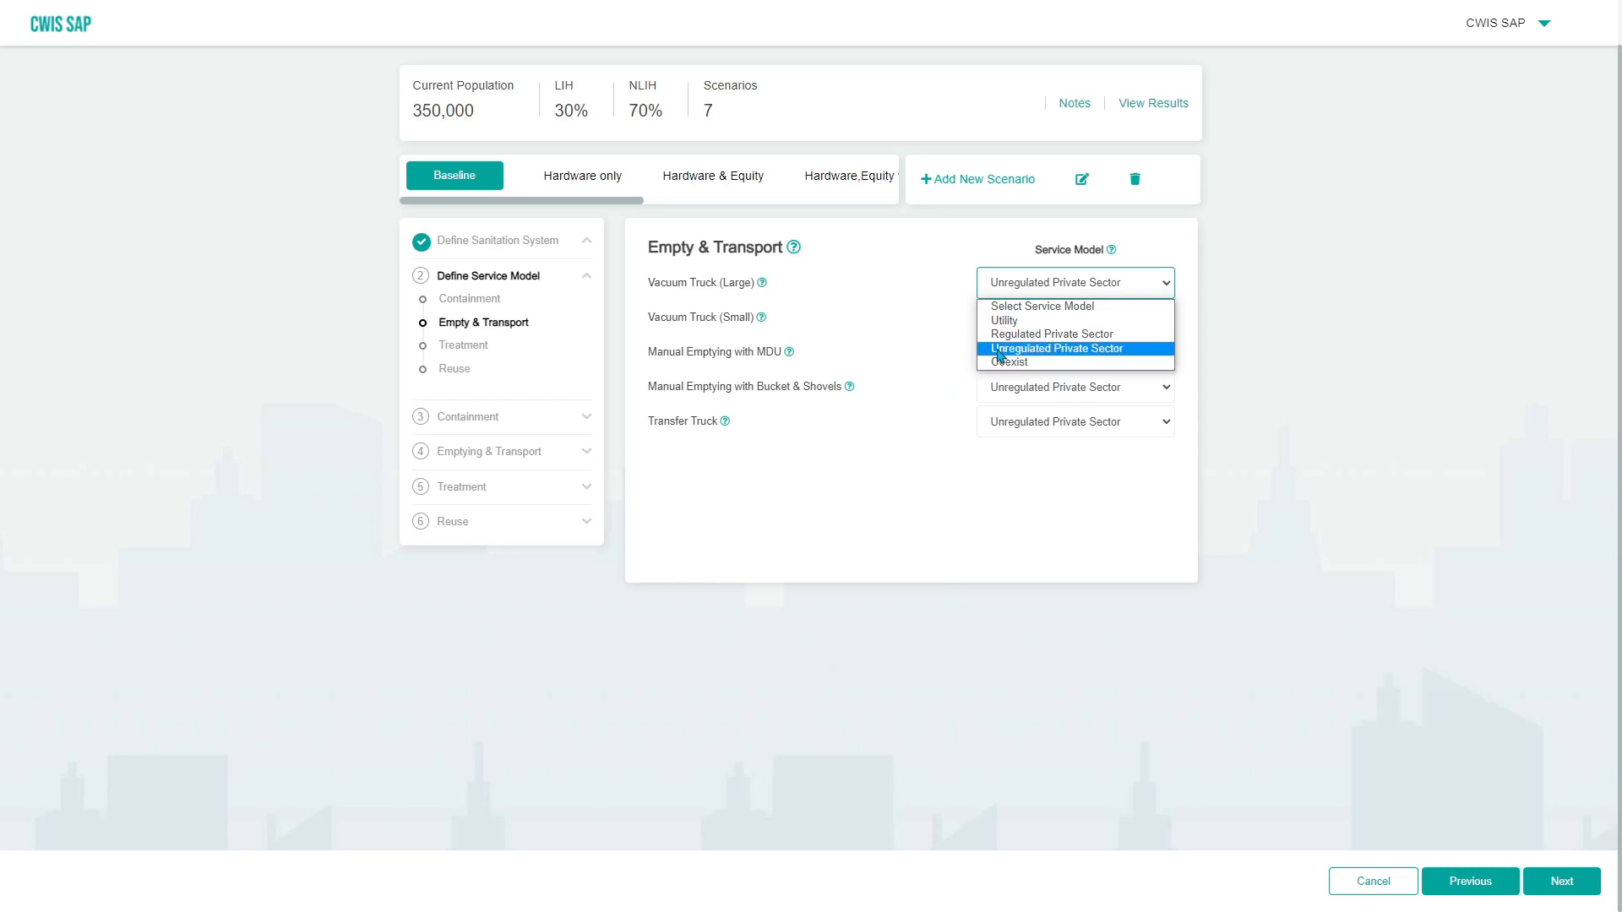
click(569, 420)
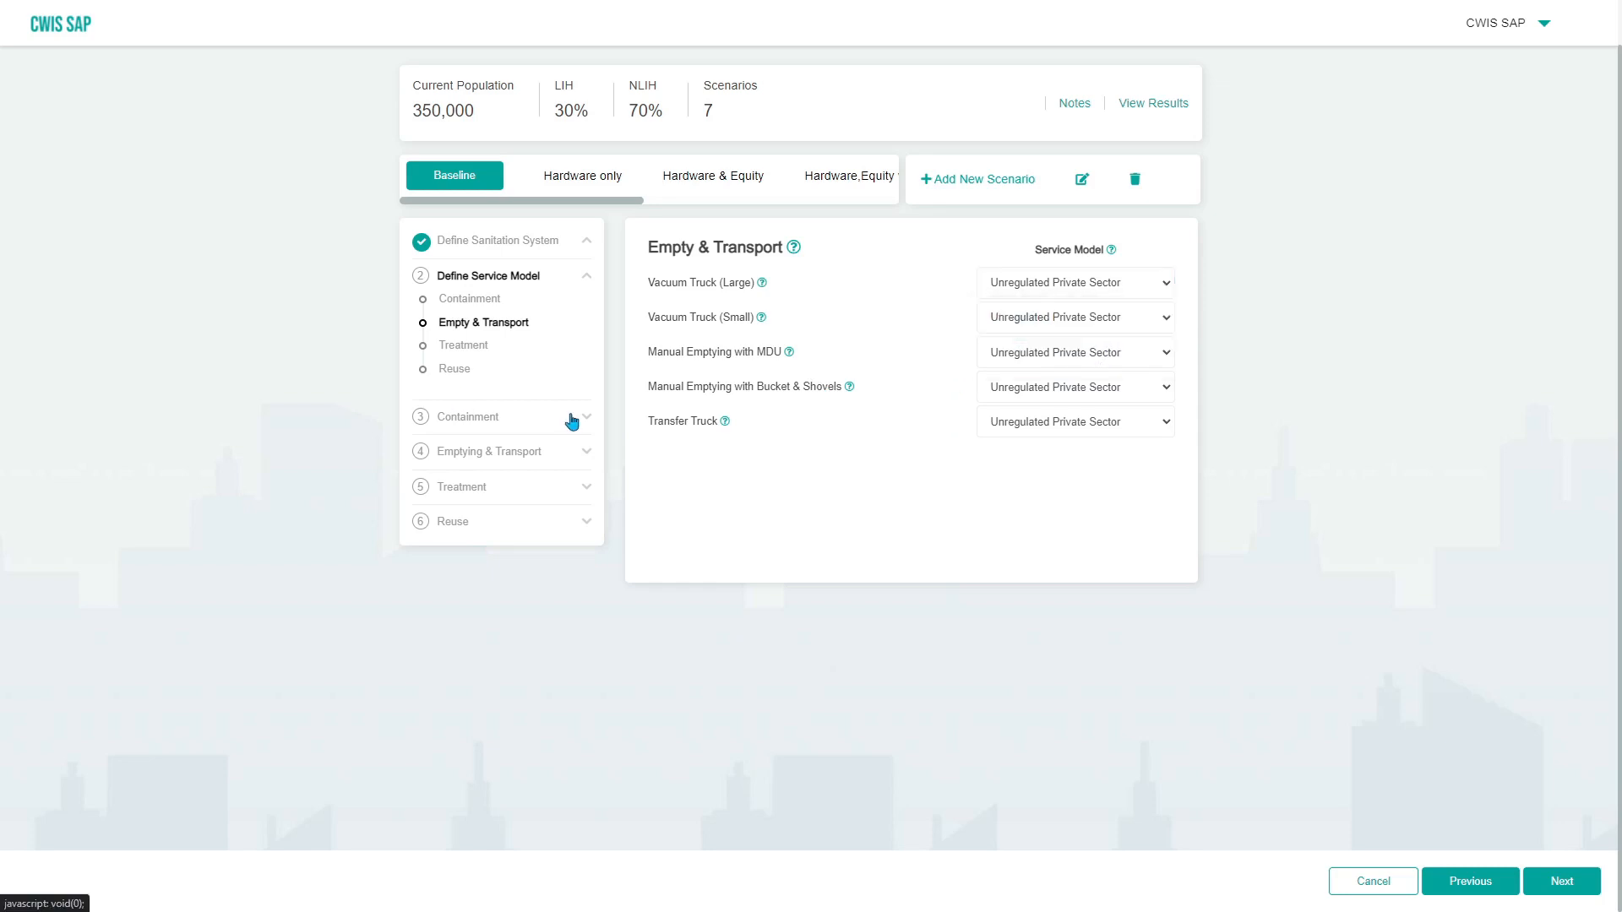
- Show the Conventional Sewer page of the Containment section, collapse Hardware Details to see all its sections, and expand it again
click(567, 422)
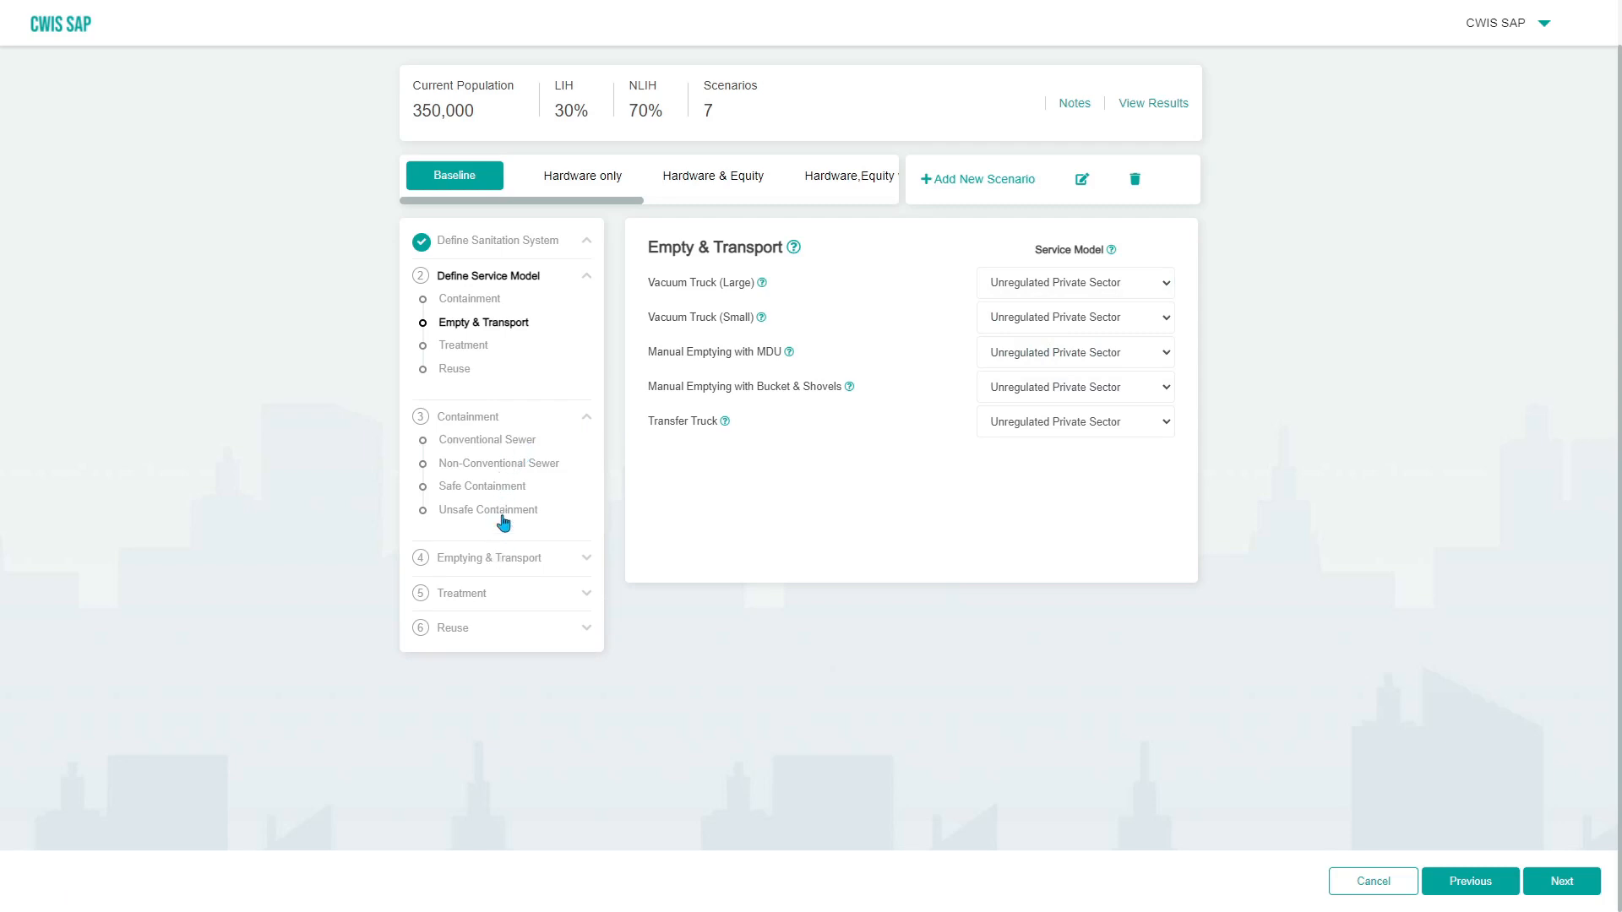
click(475, 445)
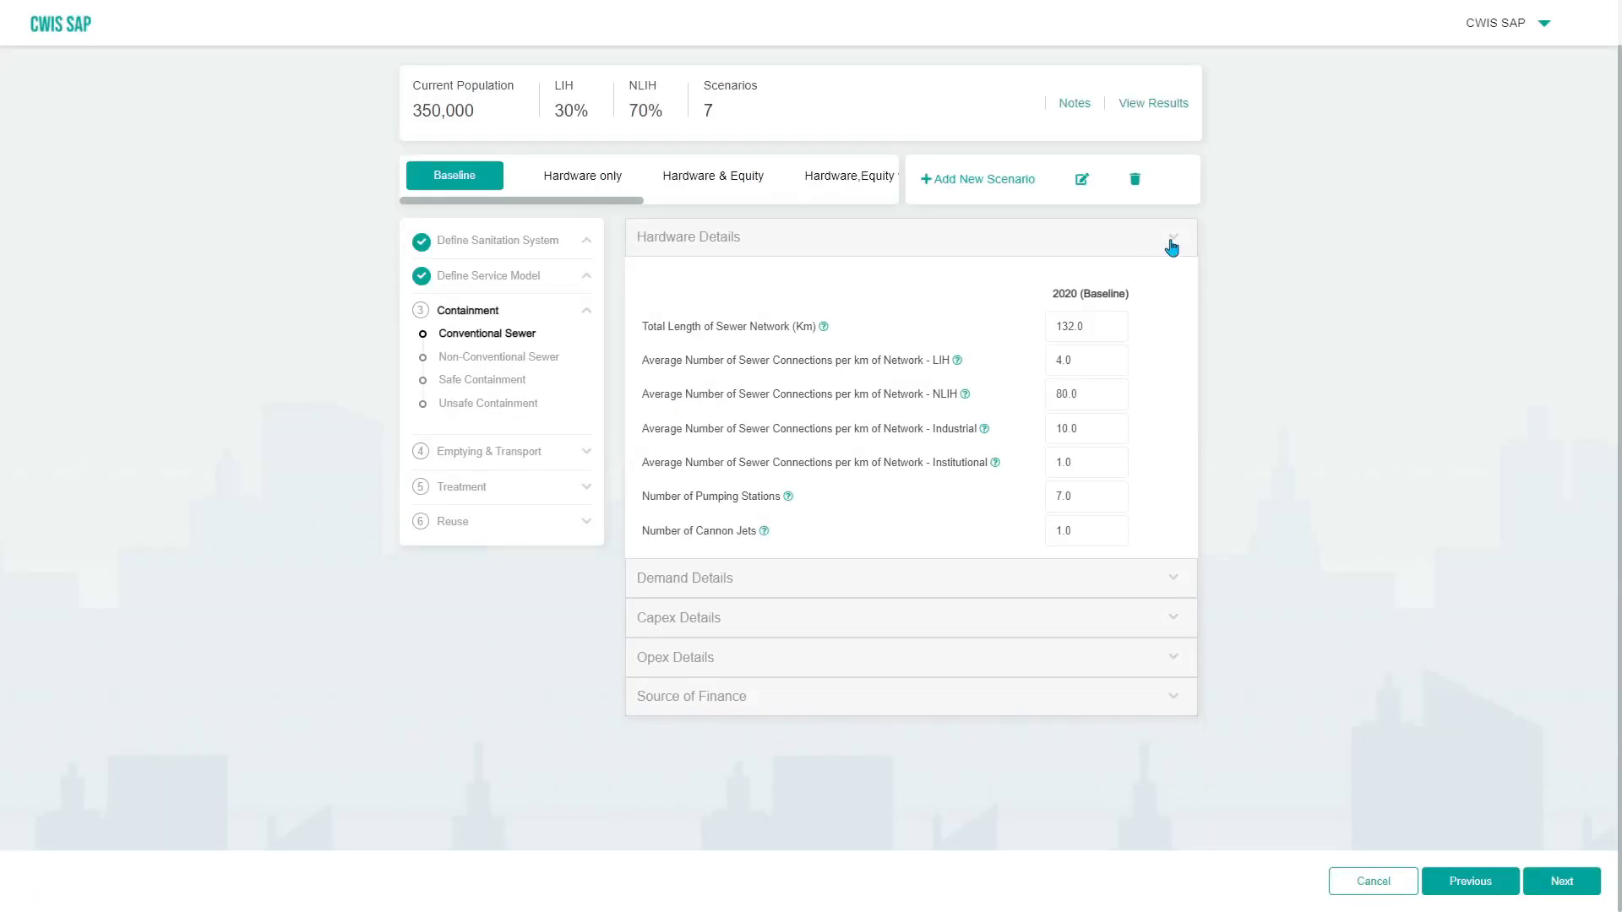
click(1172, 245)
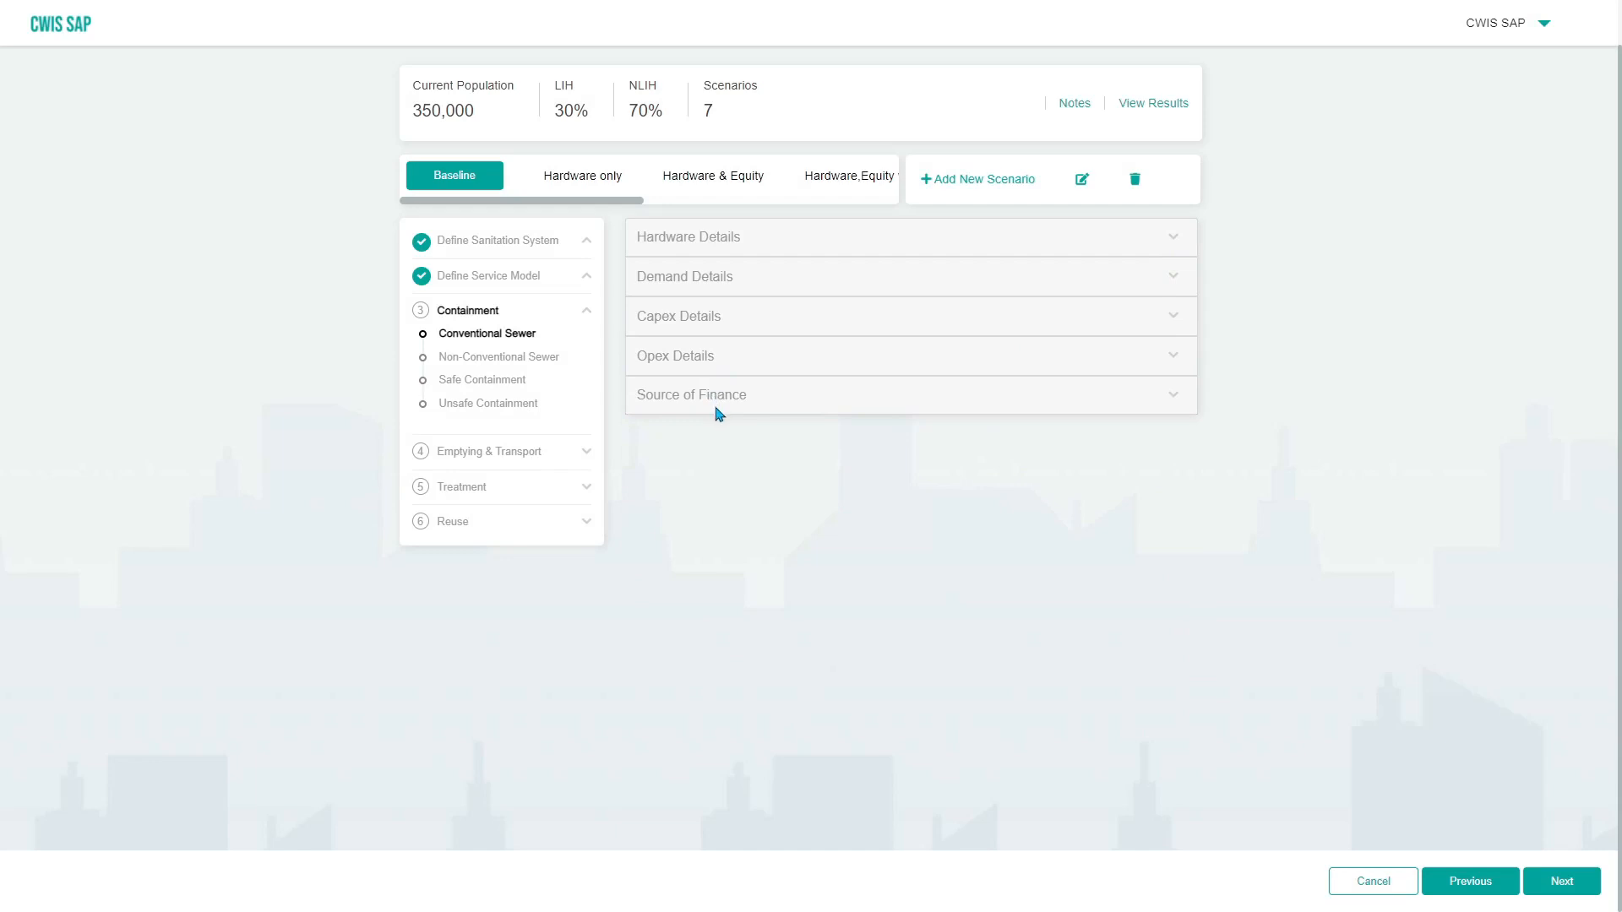
click(1159, 249)
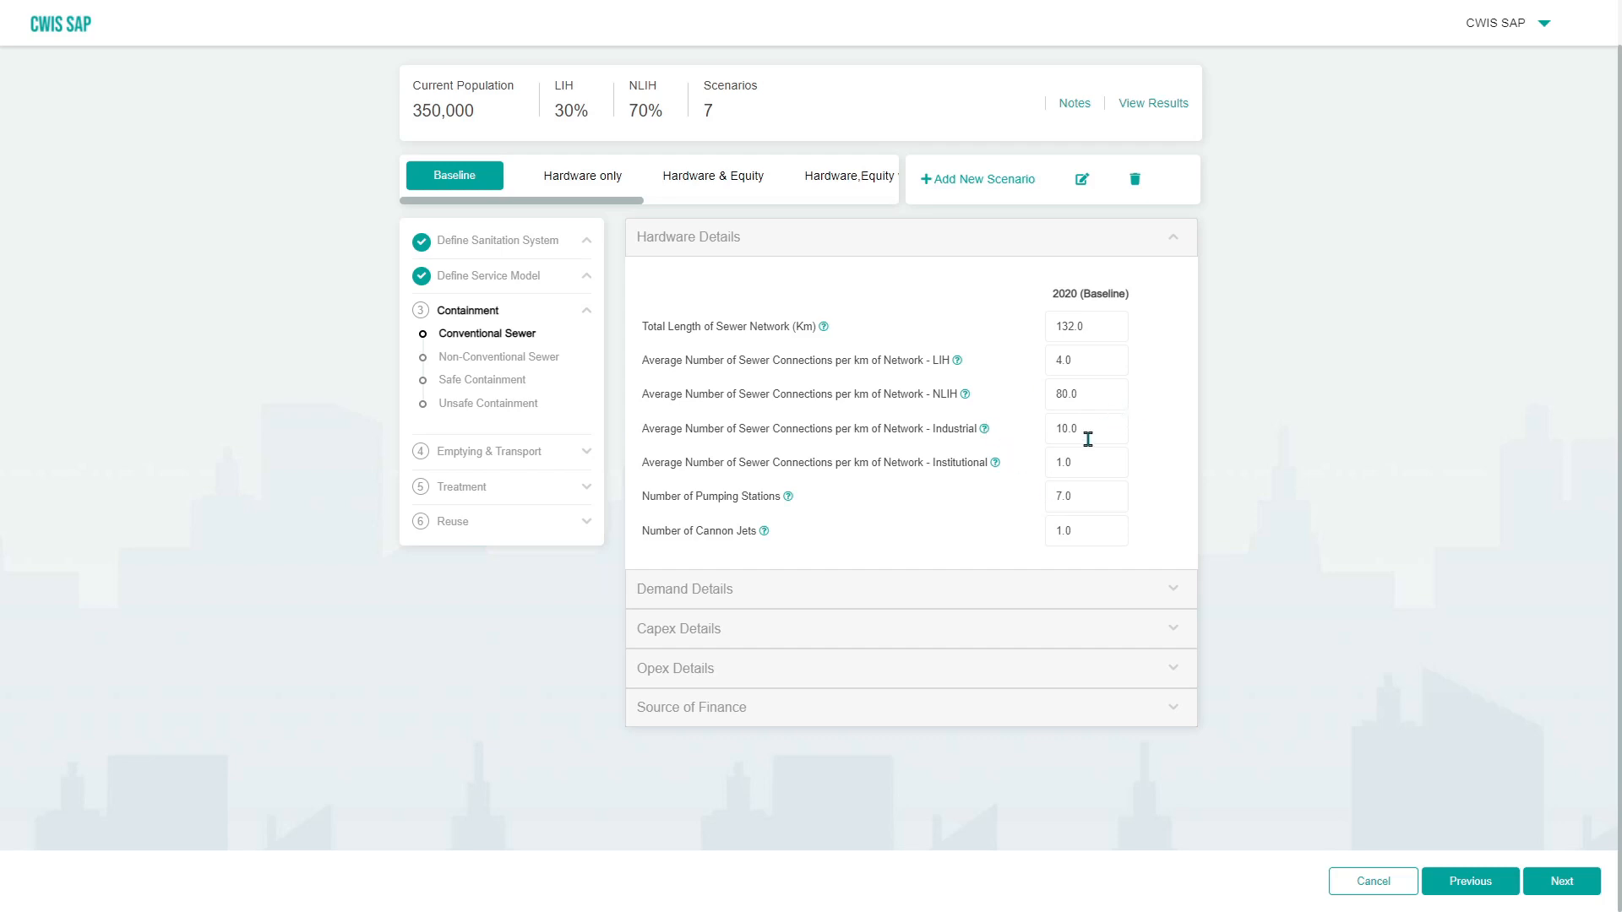
- Review the conventional sewer's Demand Details and view the sanitation levy mode options without changing the mode
click(1170, 597)
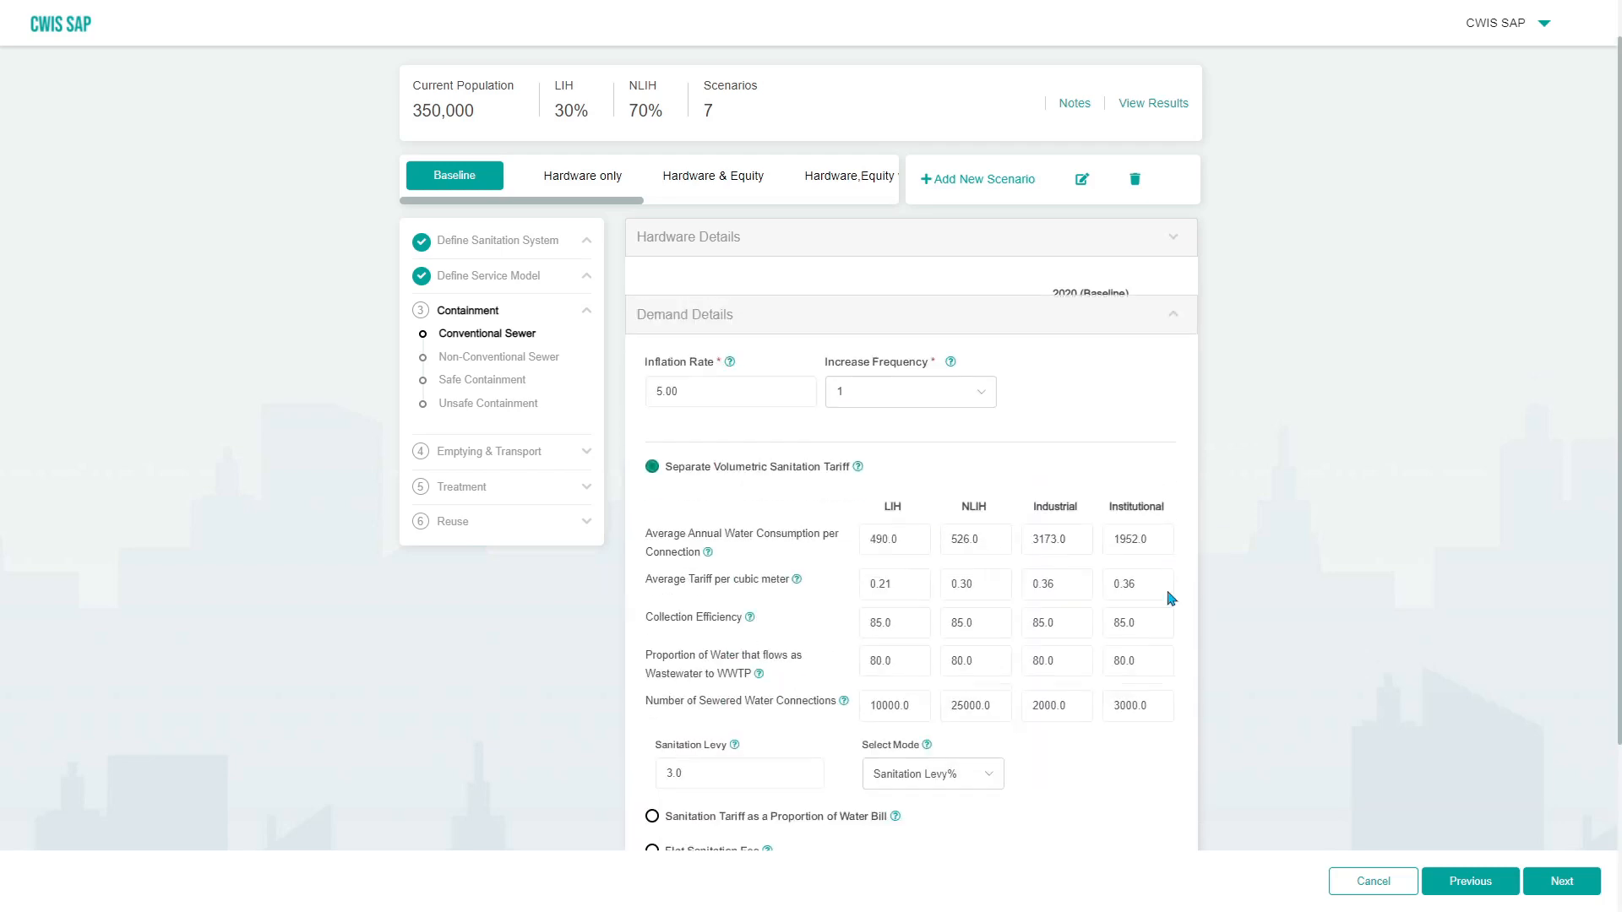
scroll(862, 541, down, 1)
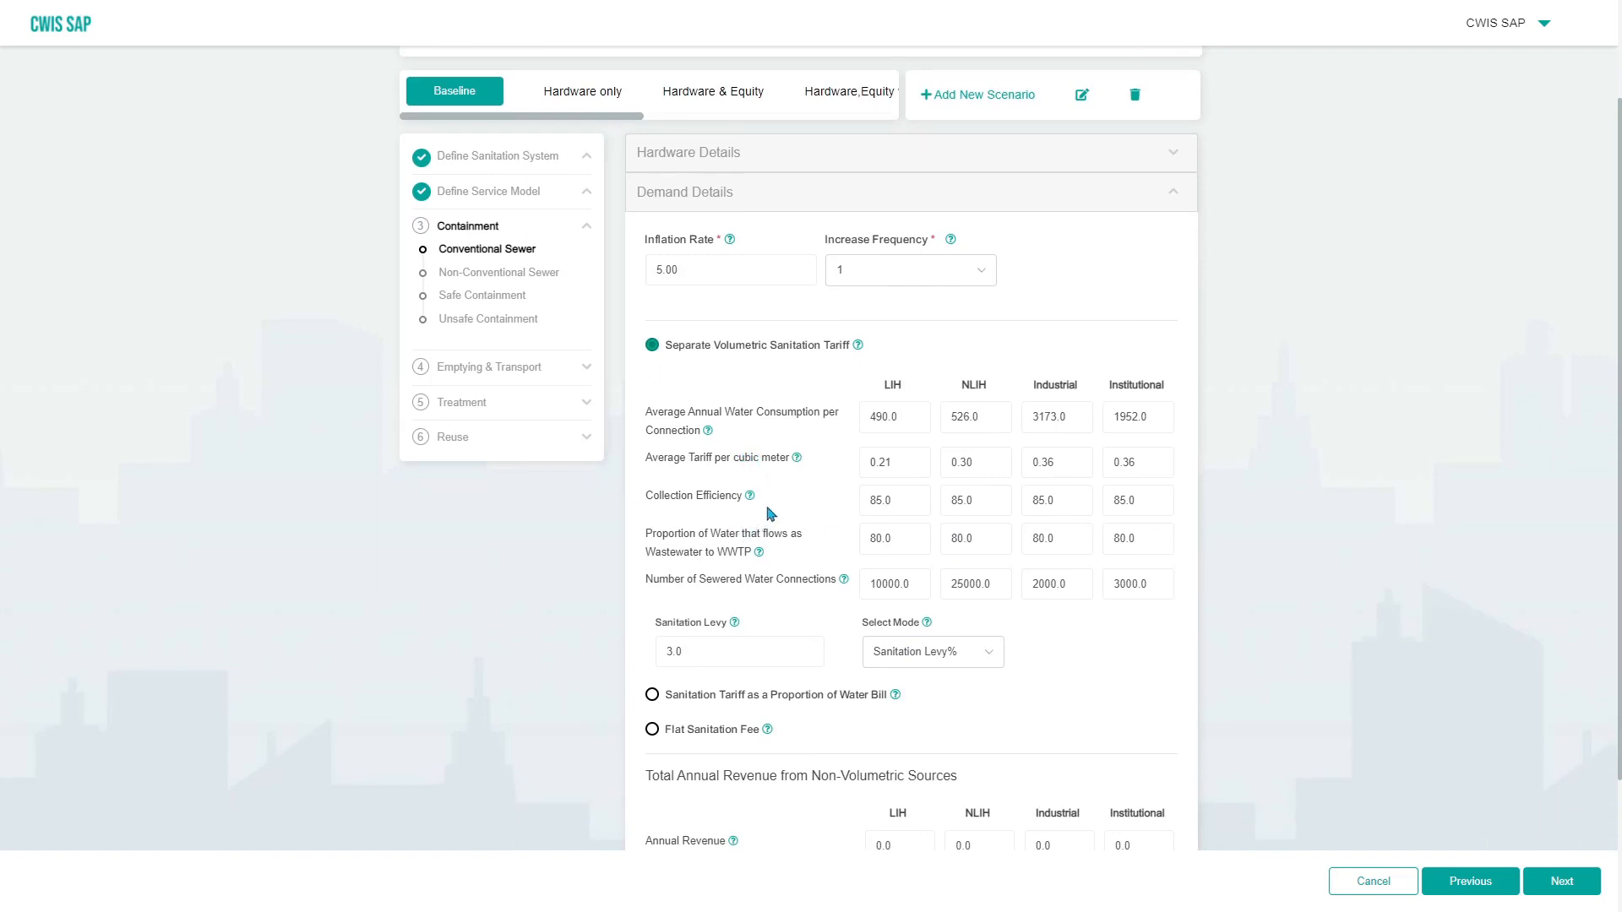
scroll(771, 509, down, 1)
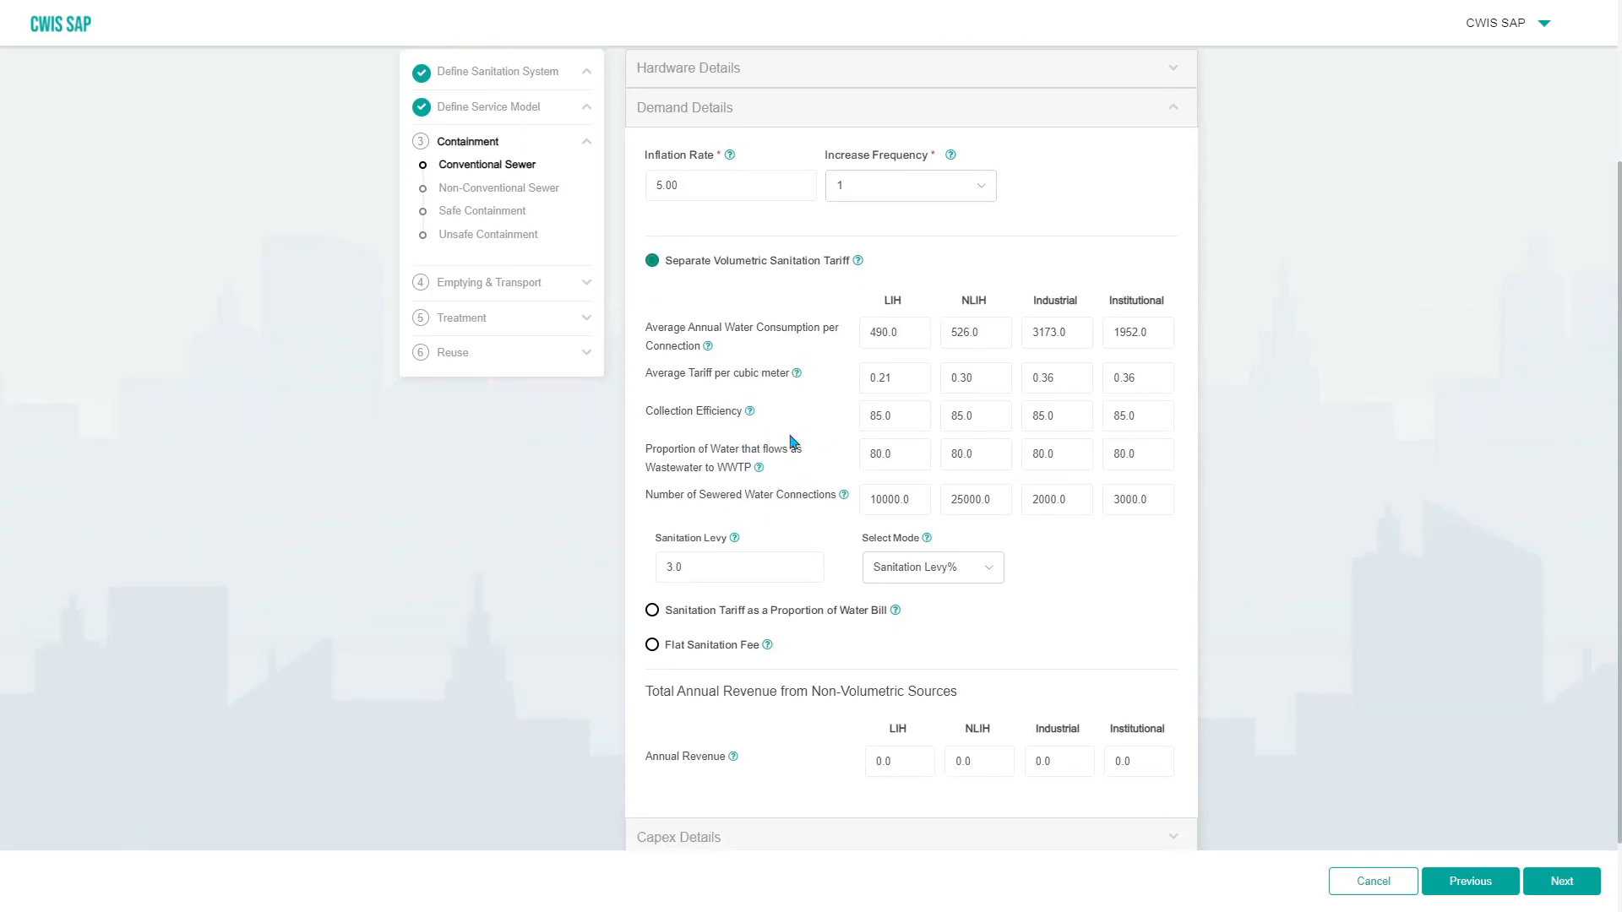
scroll(794, 428, down, 1)
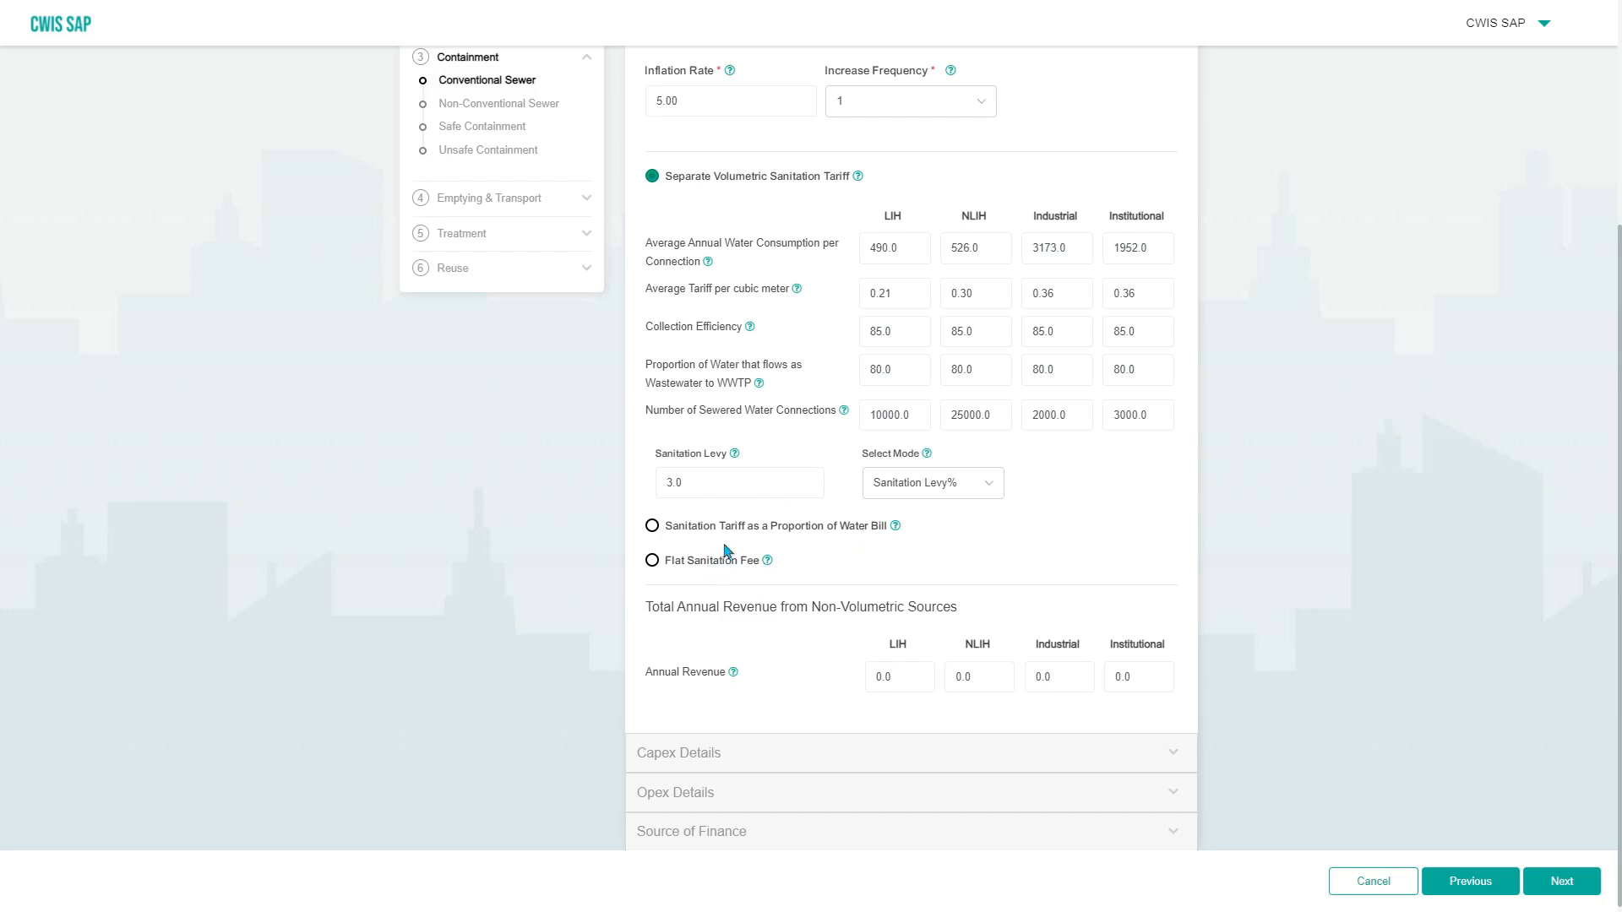
click(758, 488)
click(933, 497)
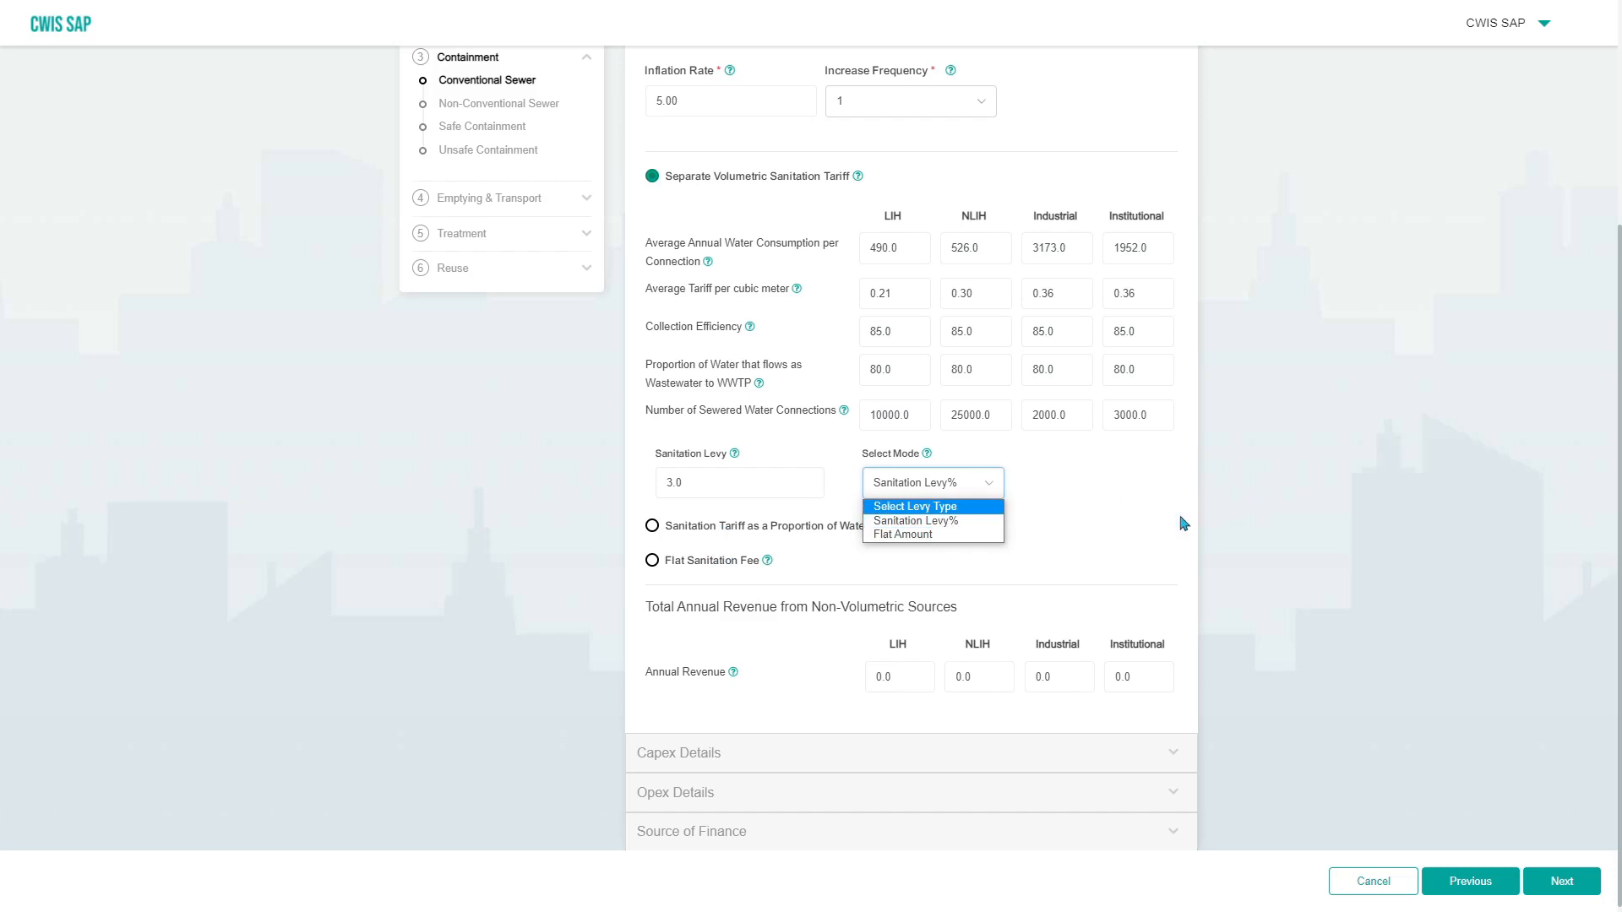
click(1132, 549)
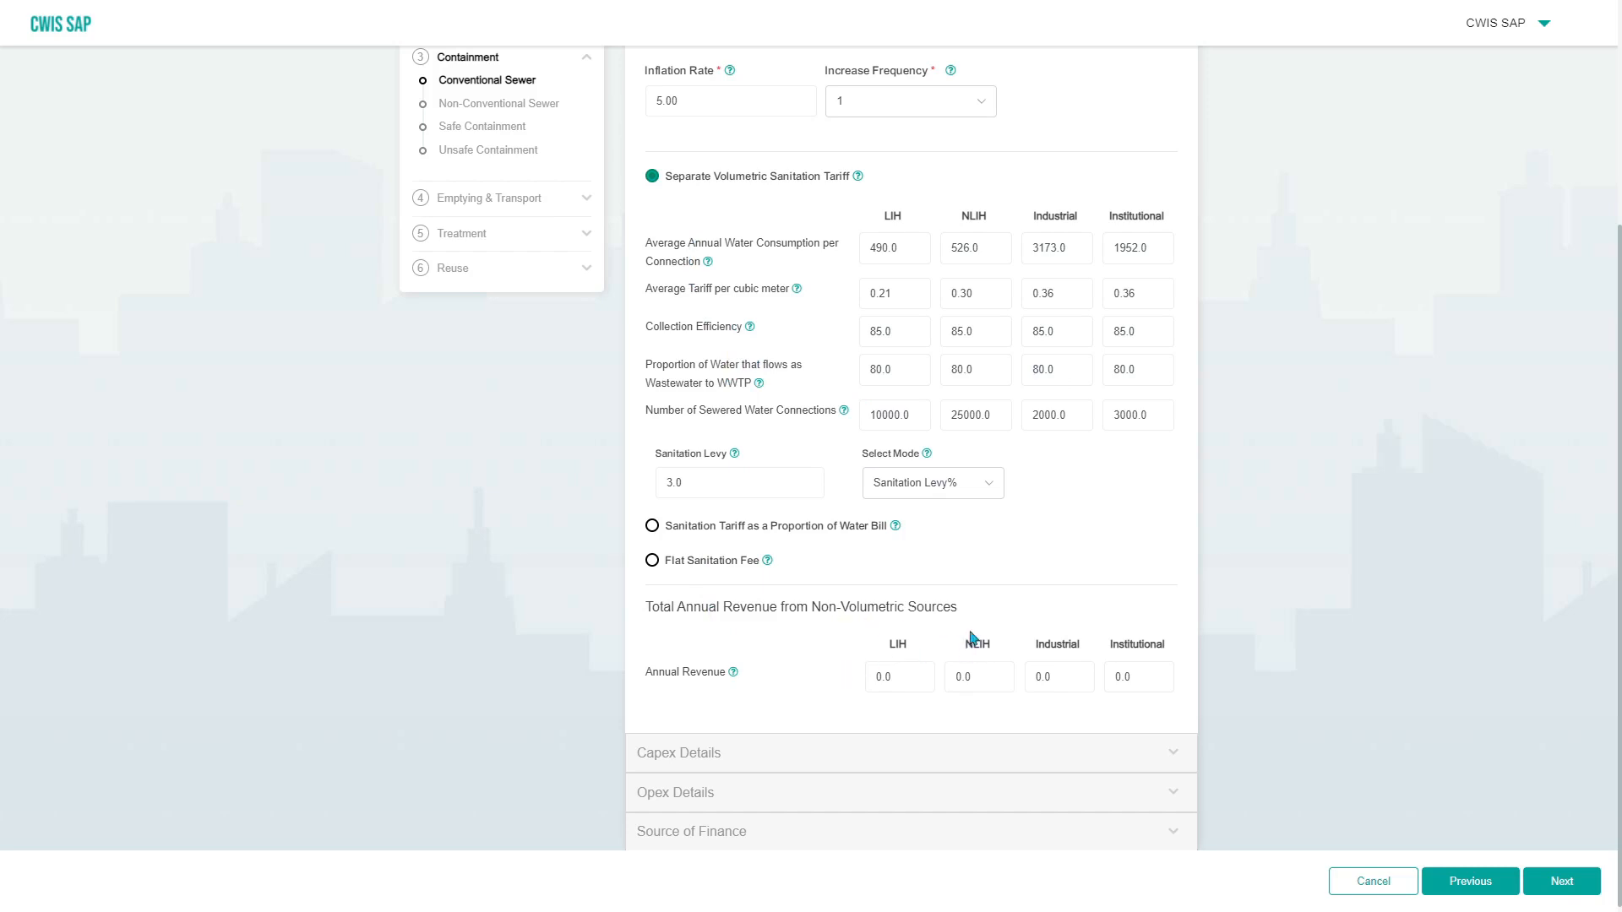
- Check the Inflation Rate and Increase Frequency fields of Demand Details and view the available frequencies without changing them
scroll(970, 601, up, 3)
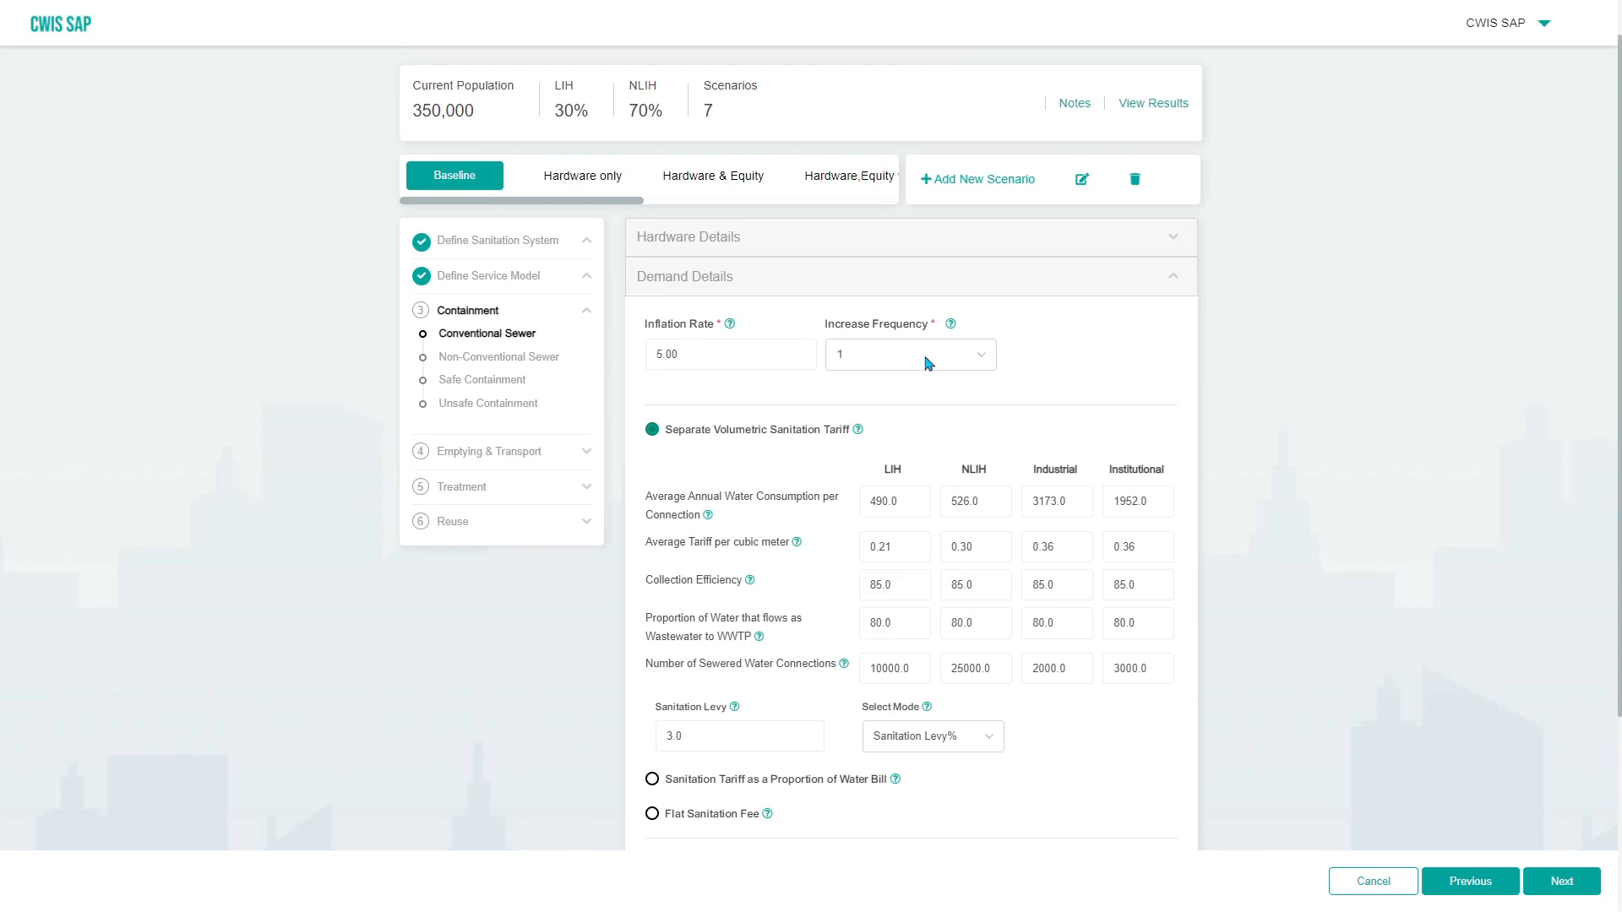
click(944, 362)
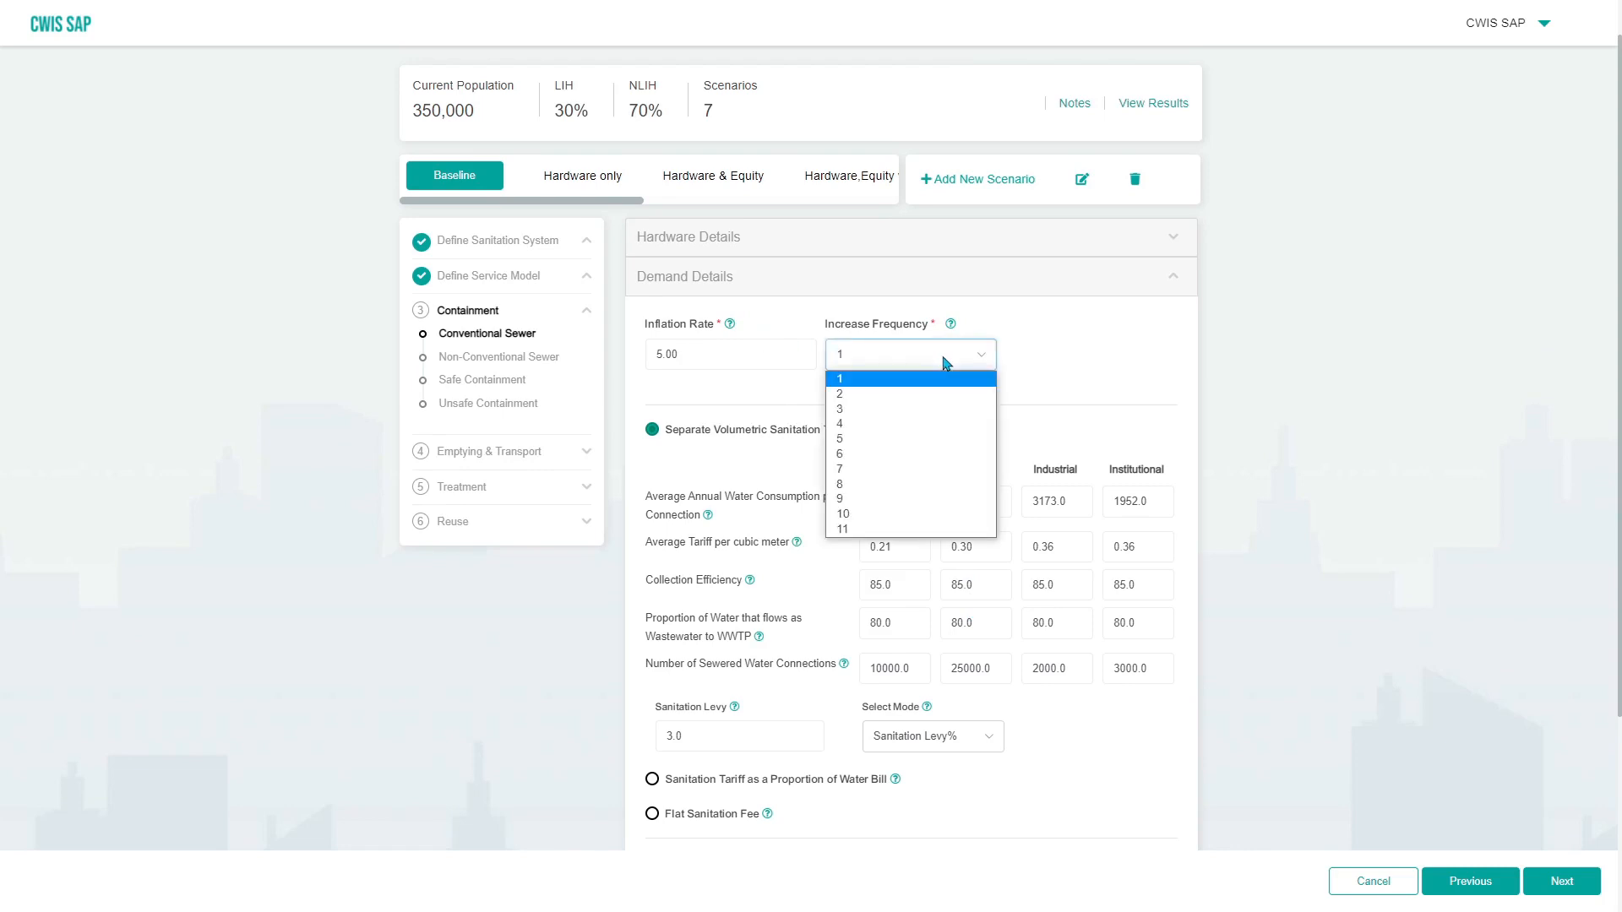
click(721, 366)
click(901, 366)
scroll(712, 392, down, 2)
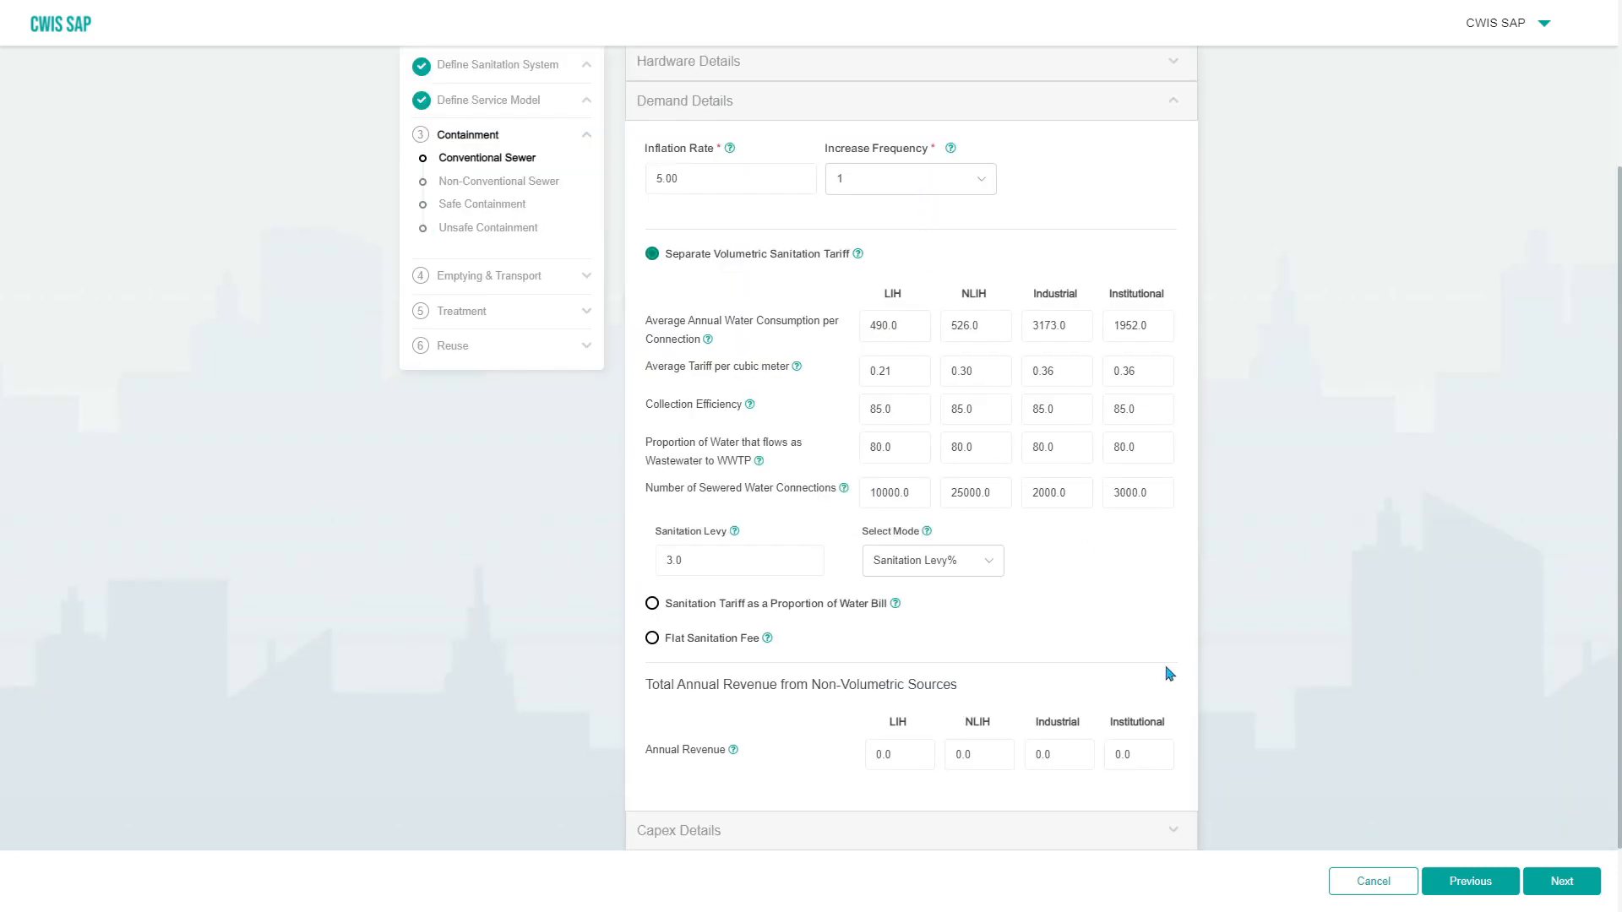
- Examine the conventional sewer's Capex Details, from connection and network costs to extraordinary repairs and existing depreciation and interest liabilities
click(1181, 832)
scroll(1038, 608, down, 2)
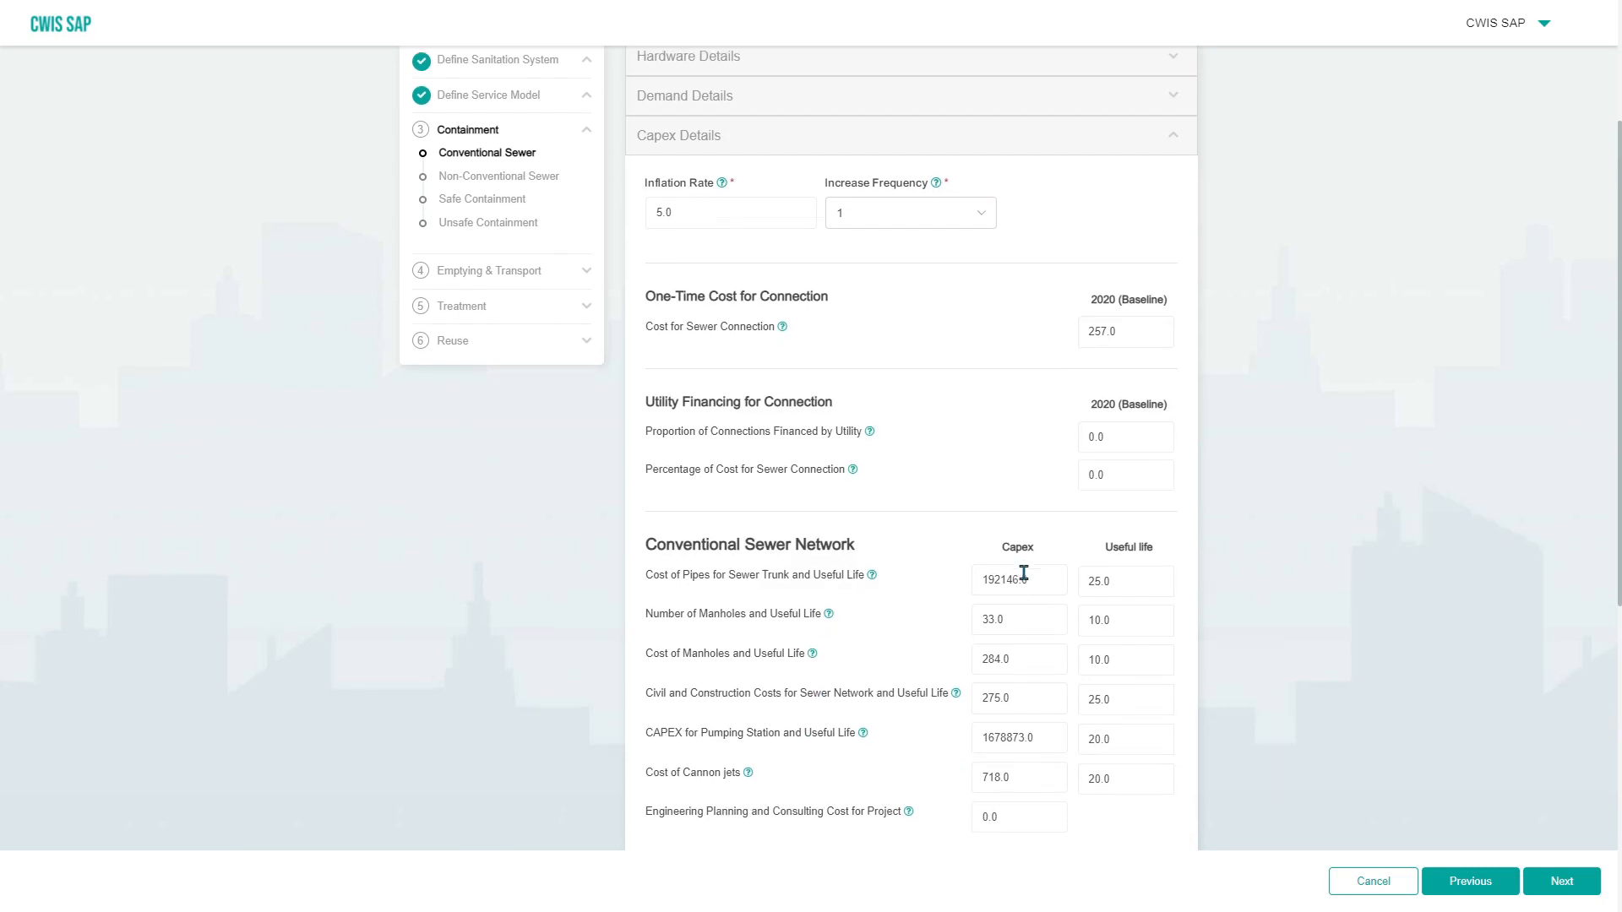
scroll(1024, 573, down, 1)
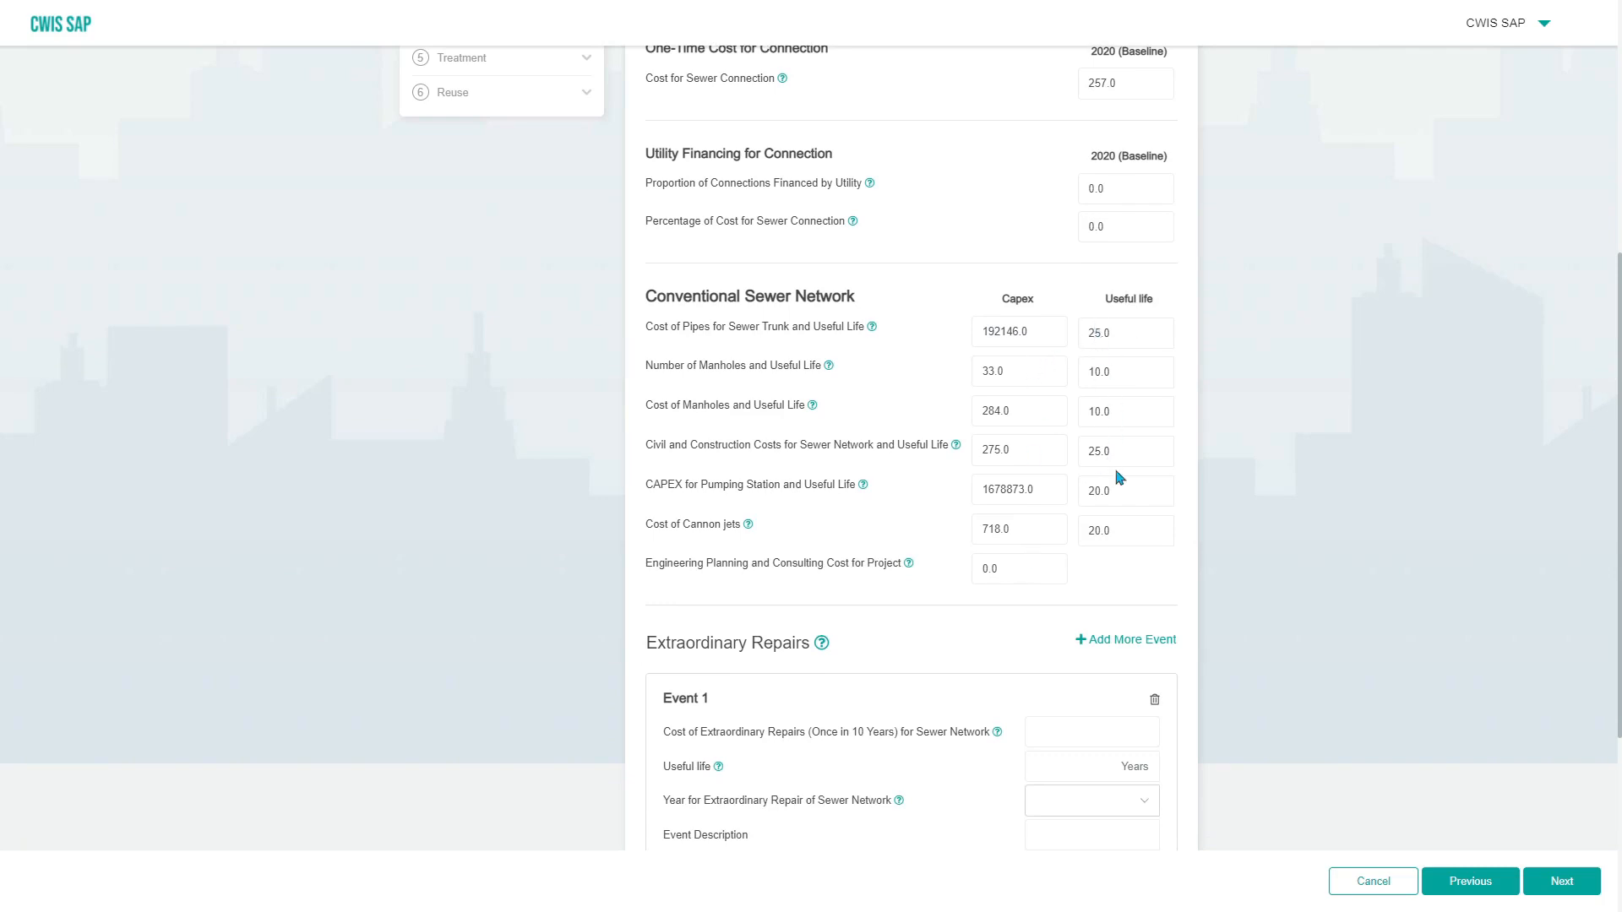
scroll(1117, 475, up, 2)
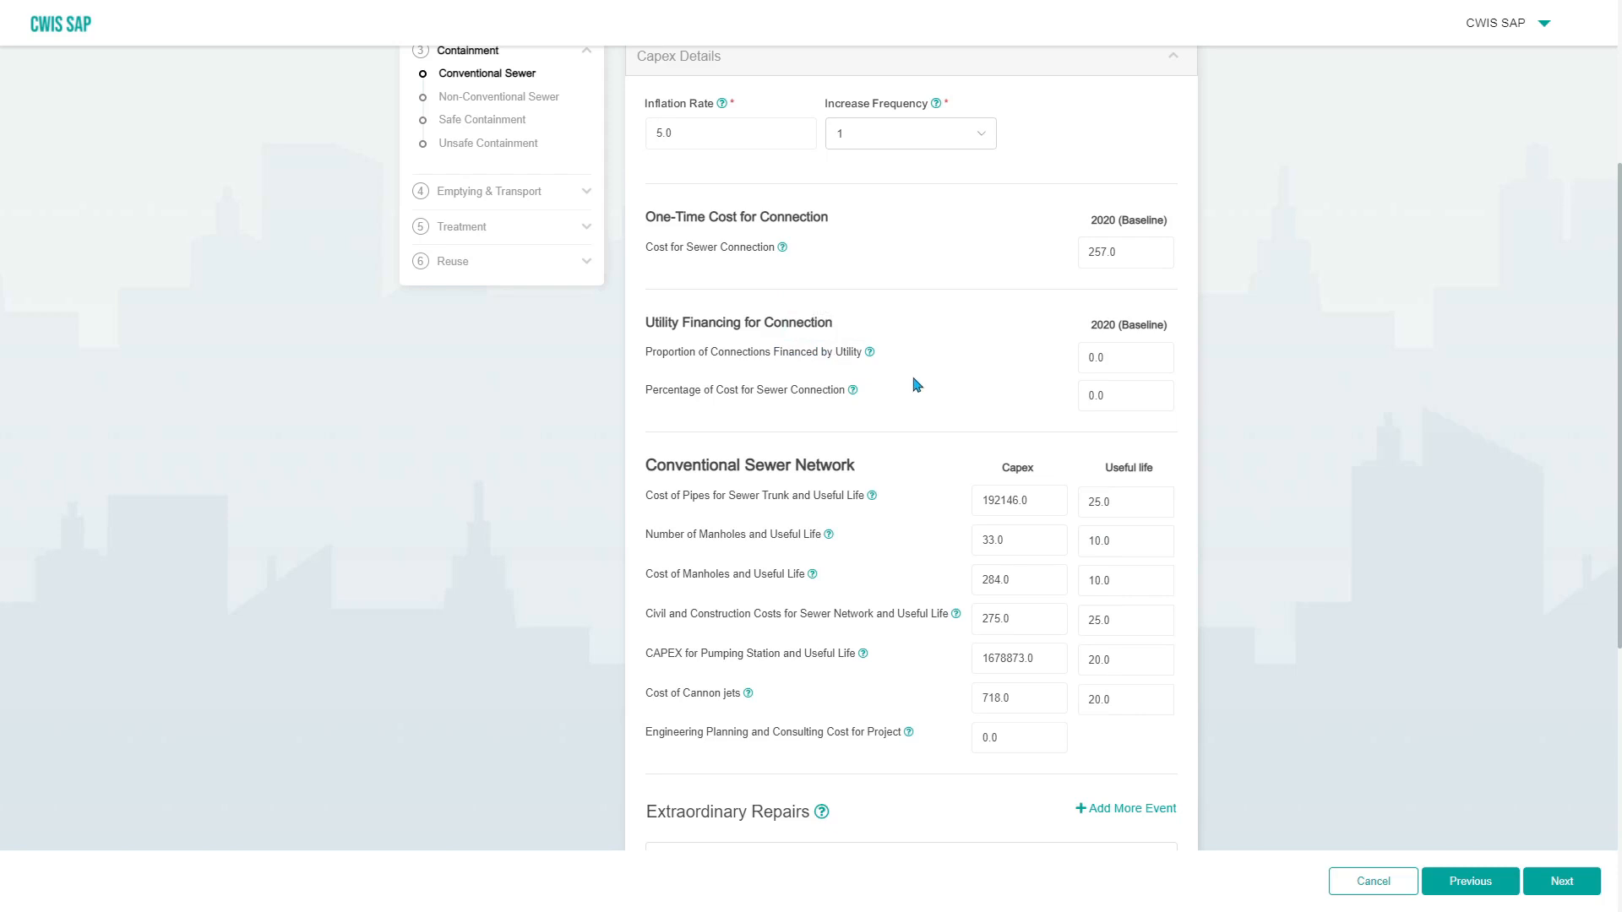
scroll(927, 565, down, 3)
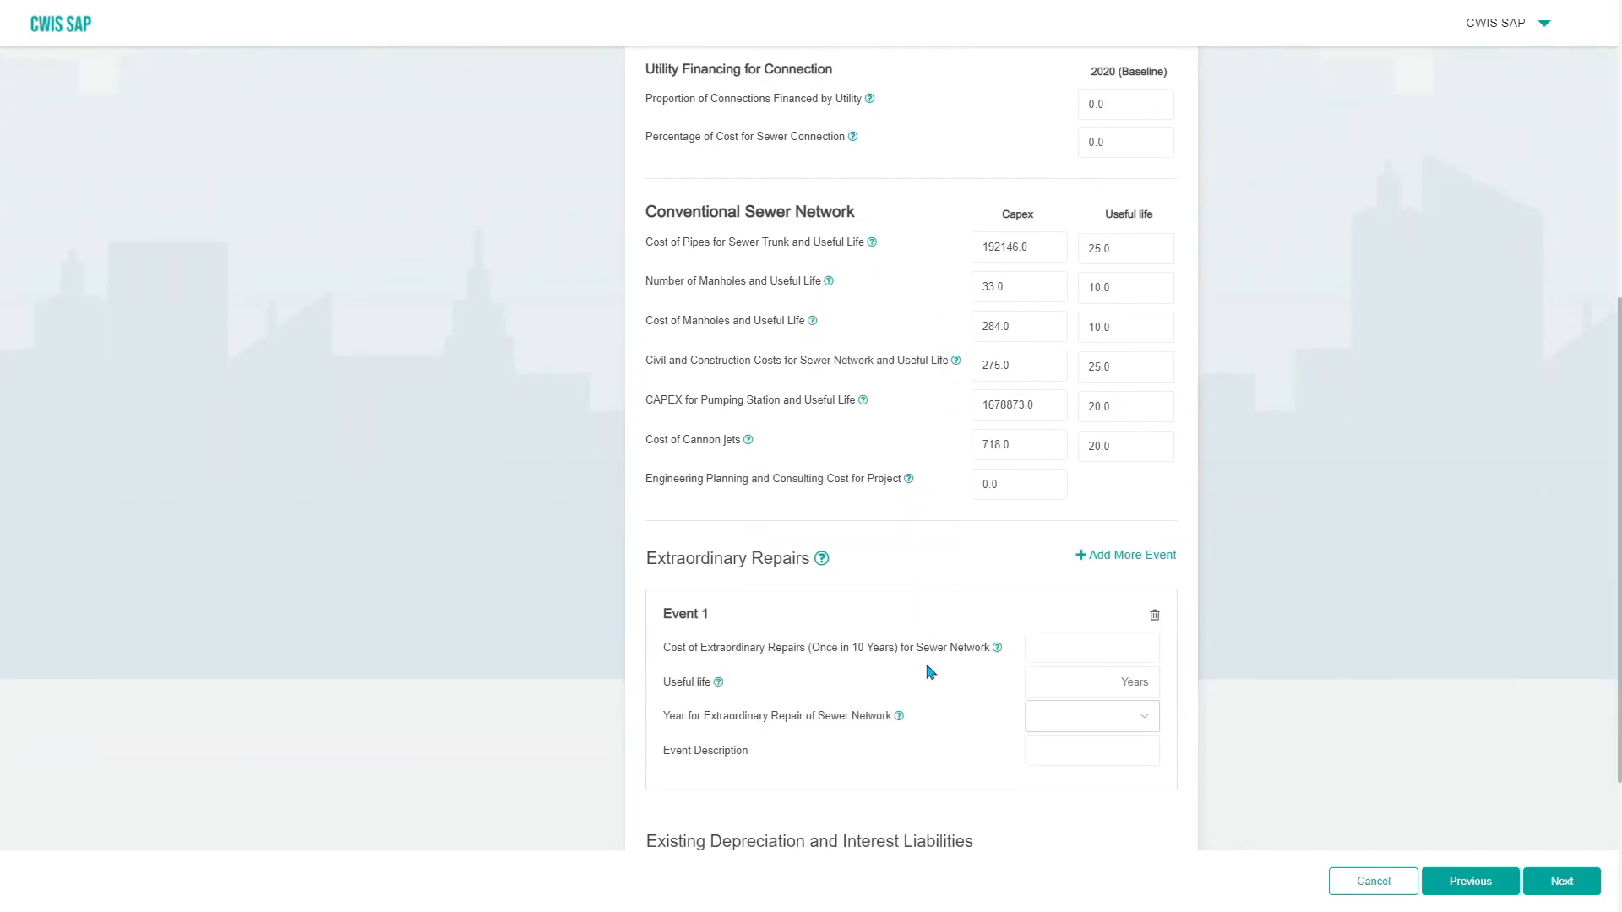
scroll(929, 672, down, 1)
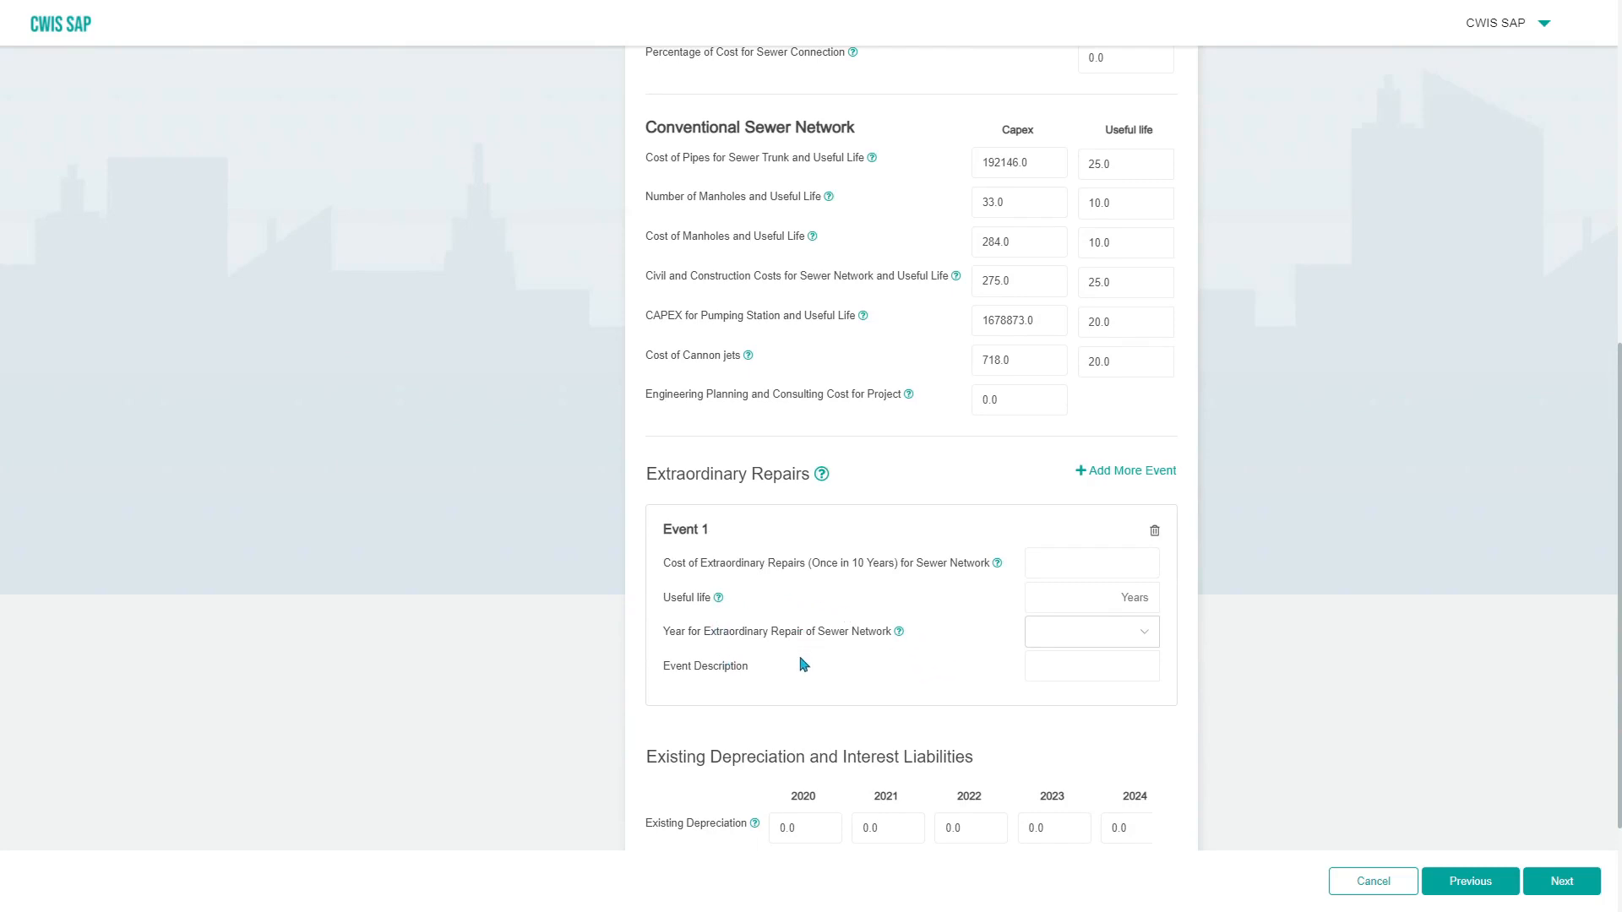
scroll(804, 710, down, 1)
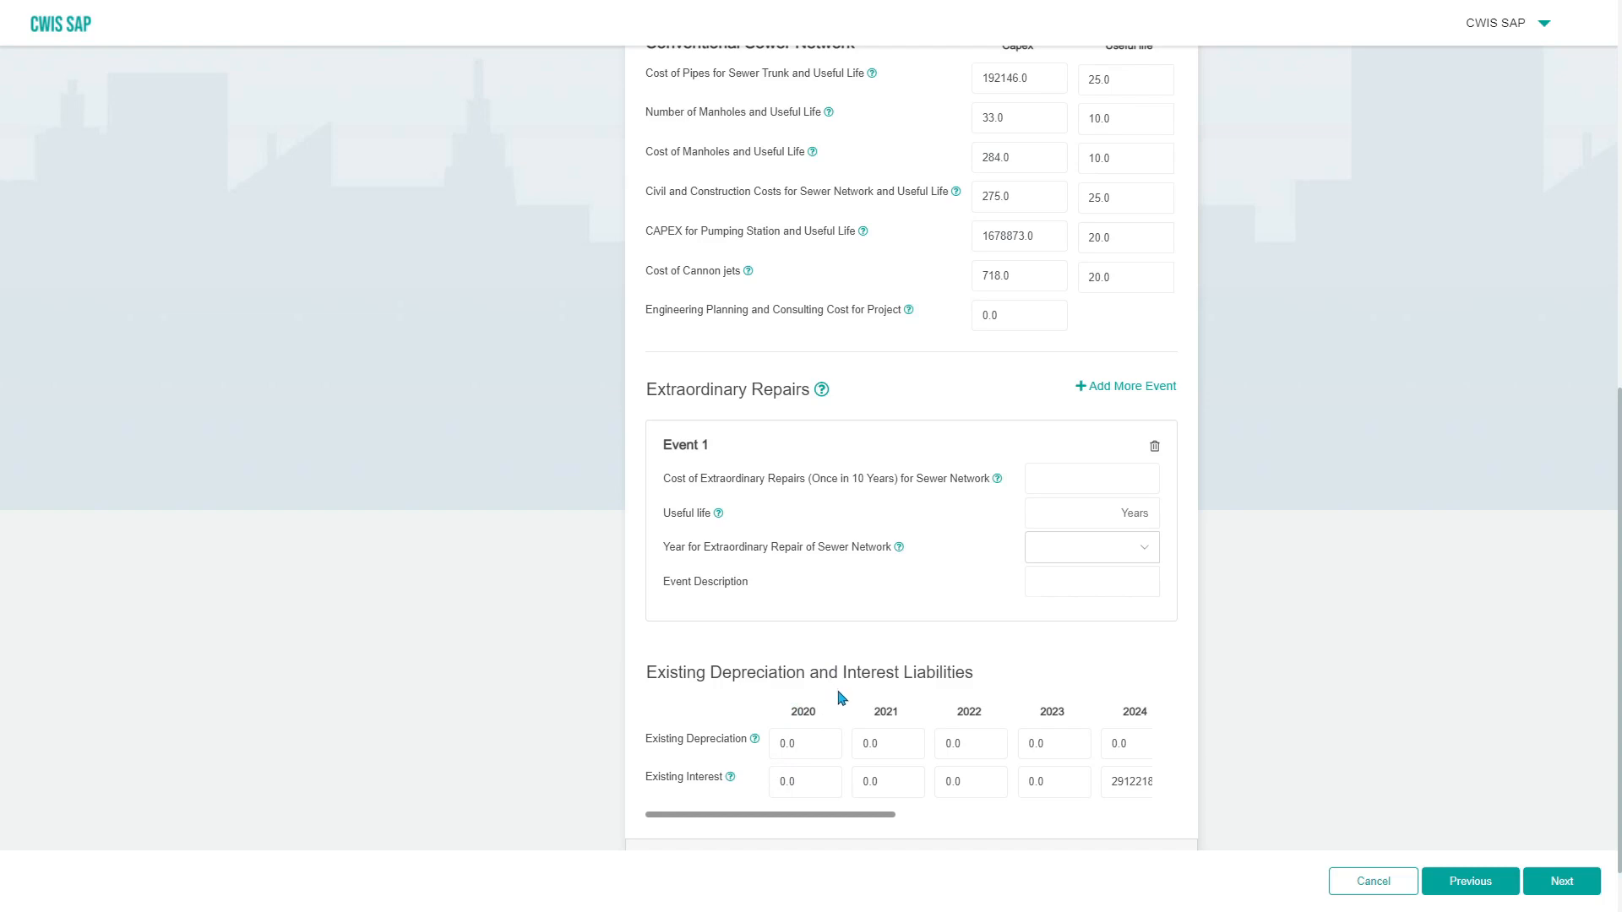
scroll(840, 698, down, 1)
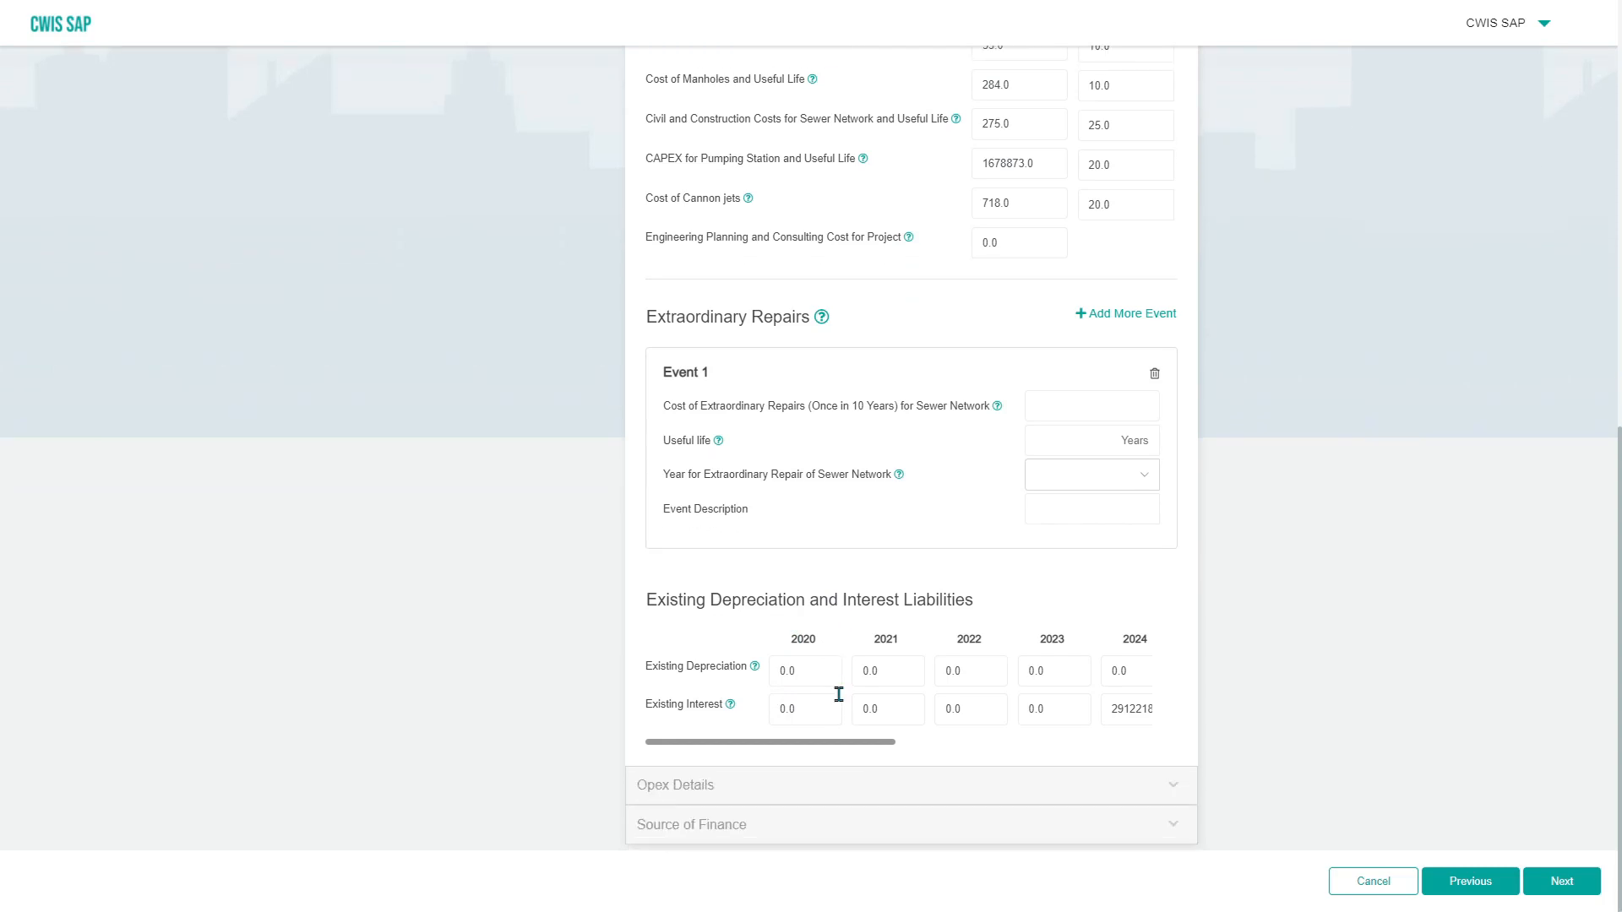
- Show the conventional sewer's Opex Details and view the Year of Starting Optimal choices for the annual electricity cost
click(1163, 797)
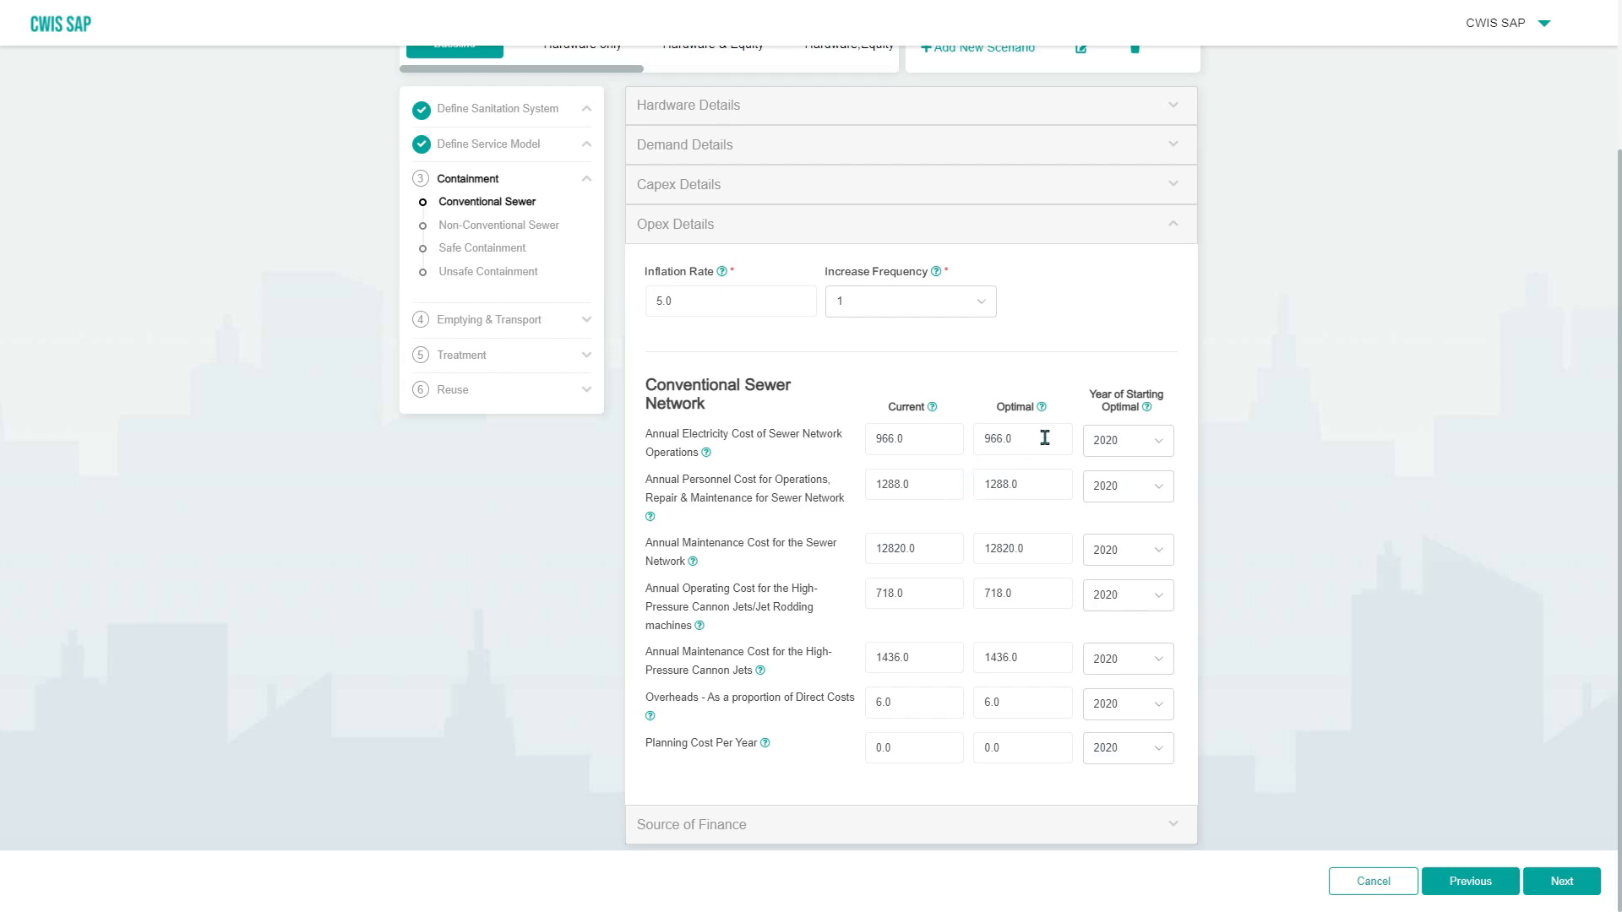
click(1137, 446)
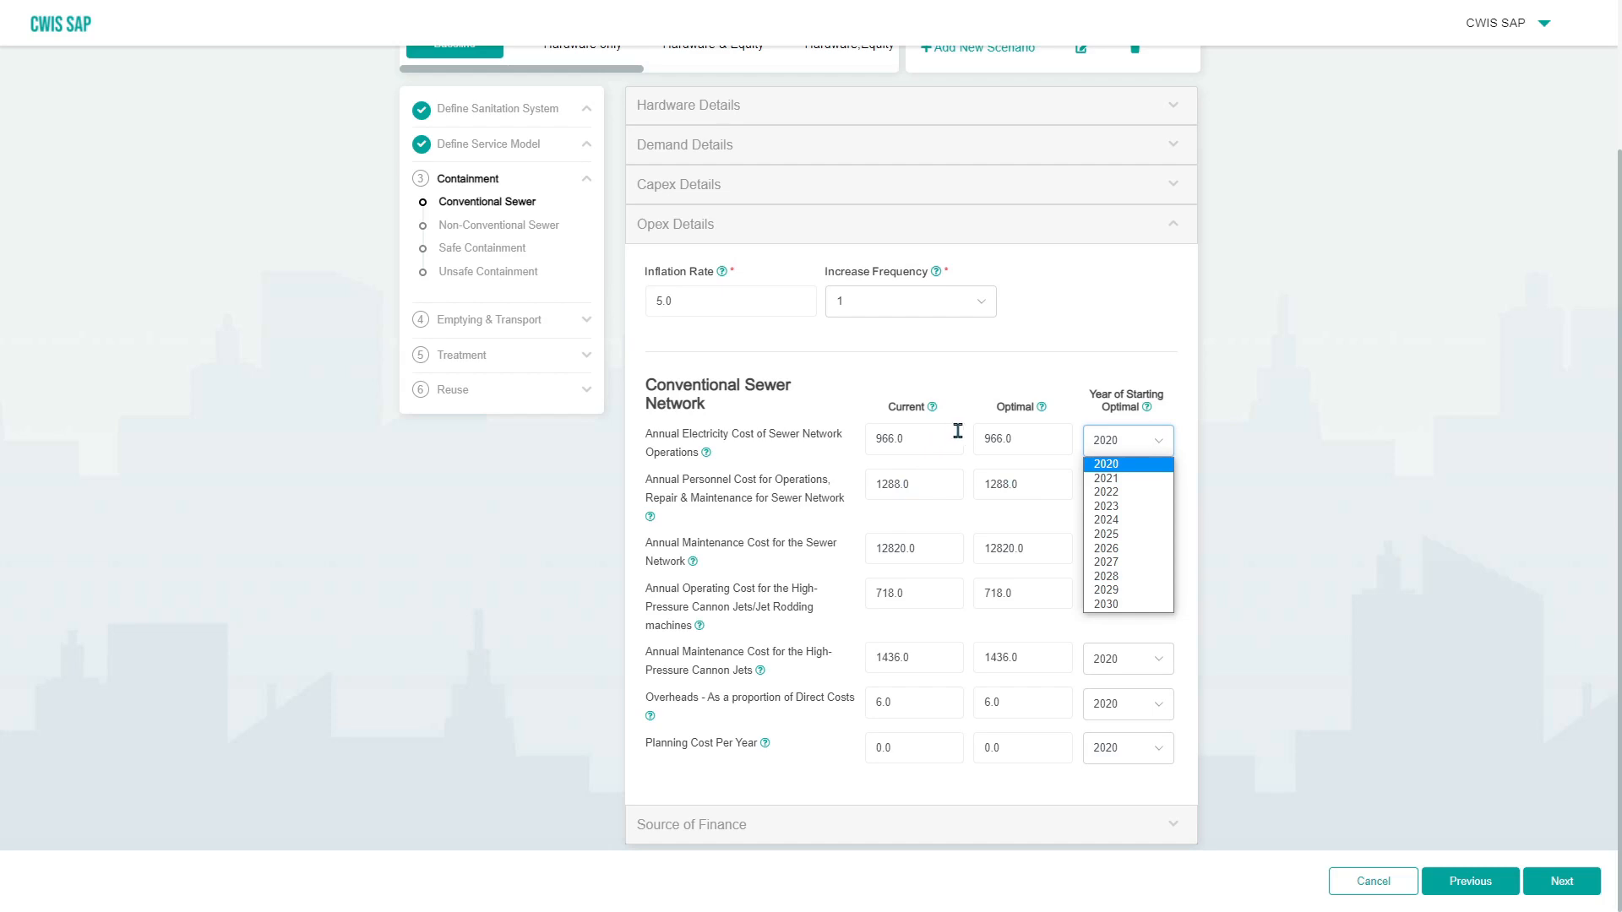
click(1002, 445)
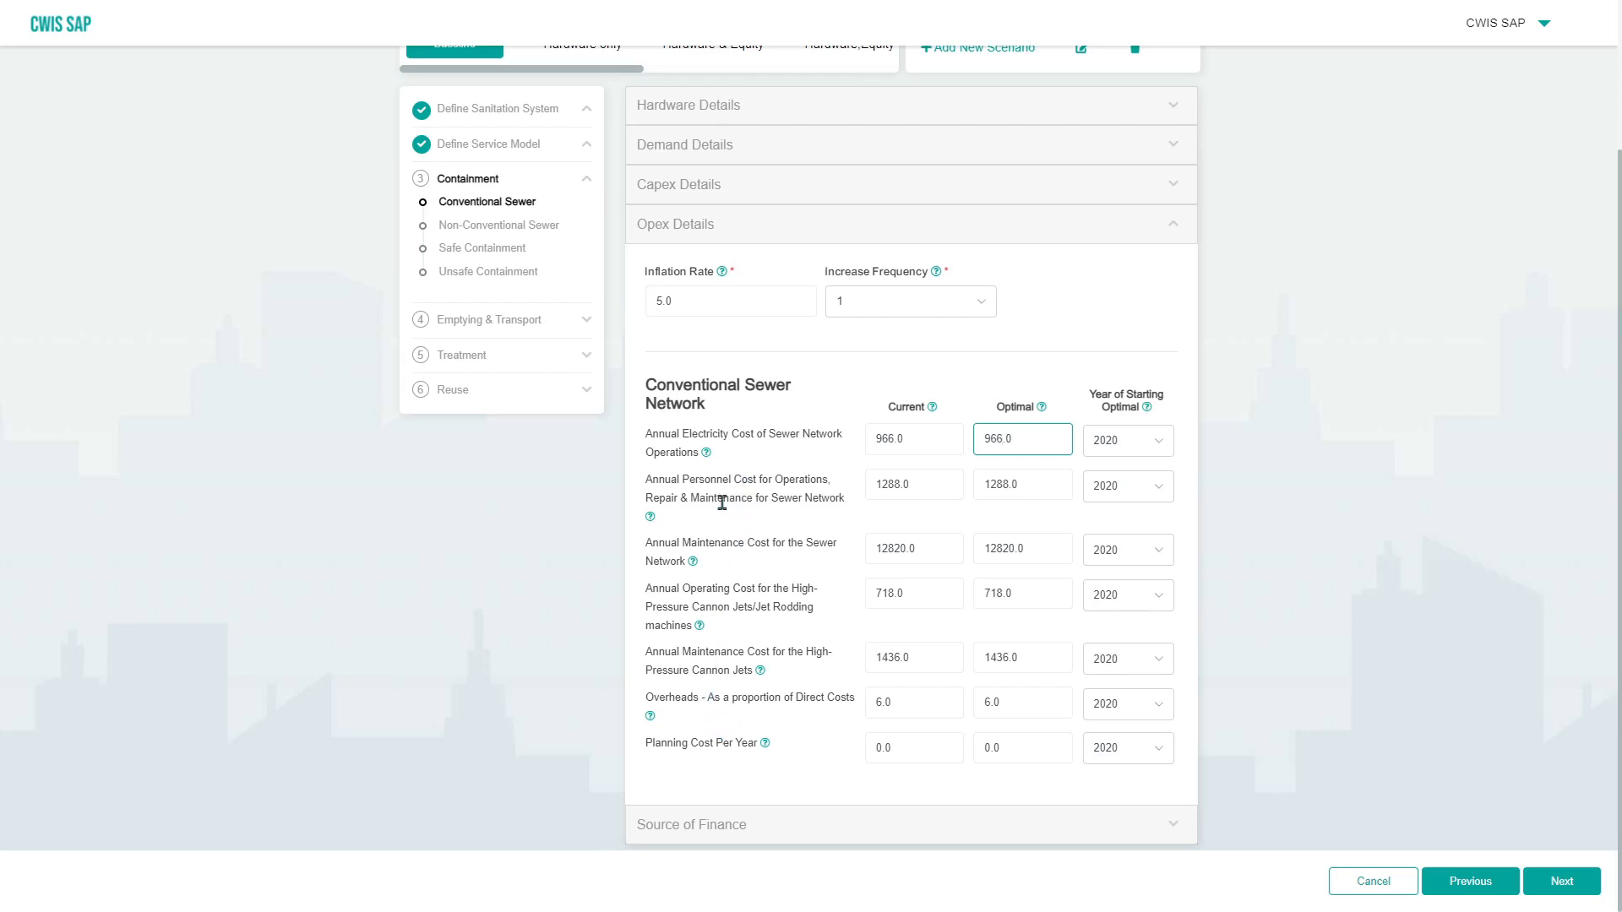
- Examine the conventional sewer's Source of Finance inputs, covering own funds, grants, government equity and loans
click(677, 431)
click(1185, 829)
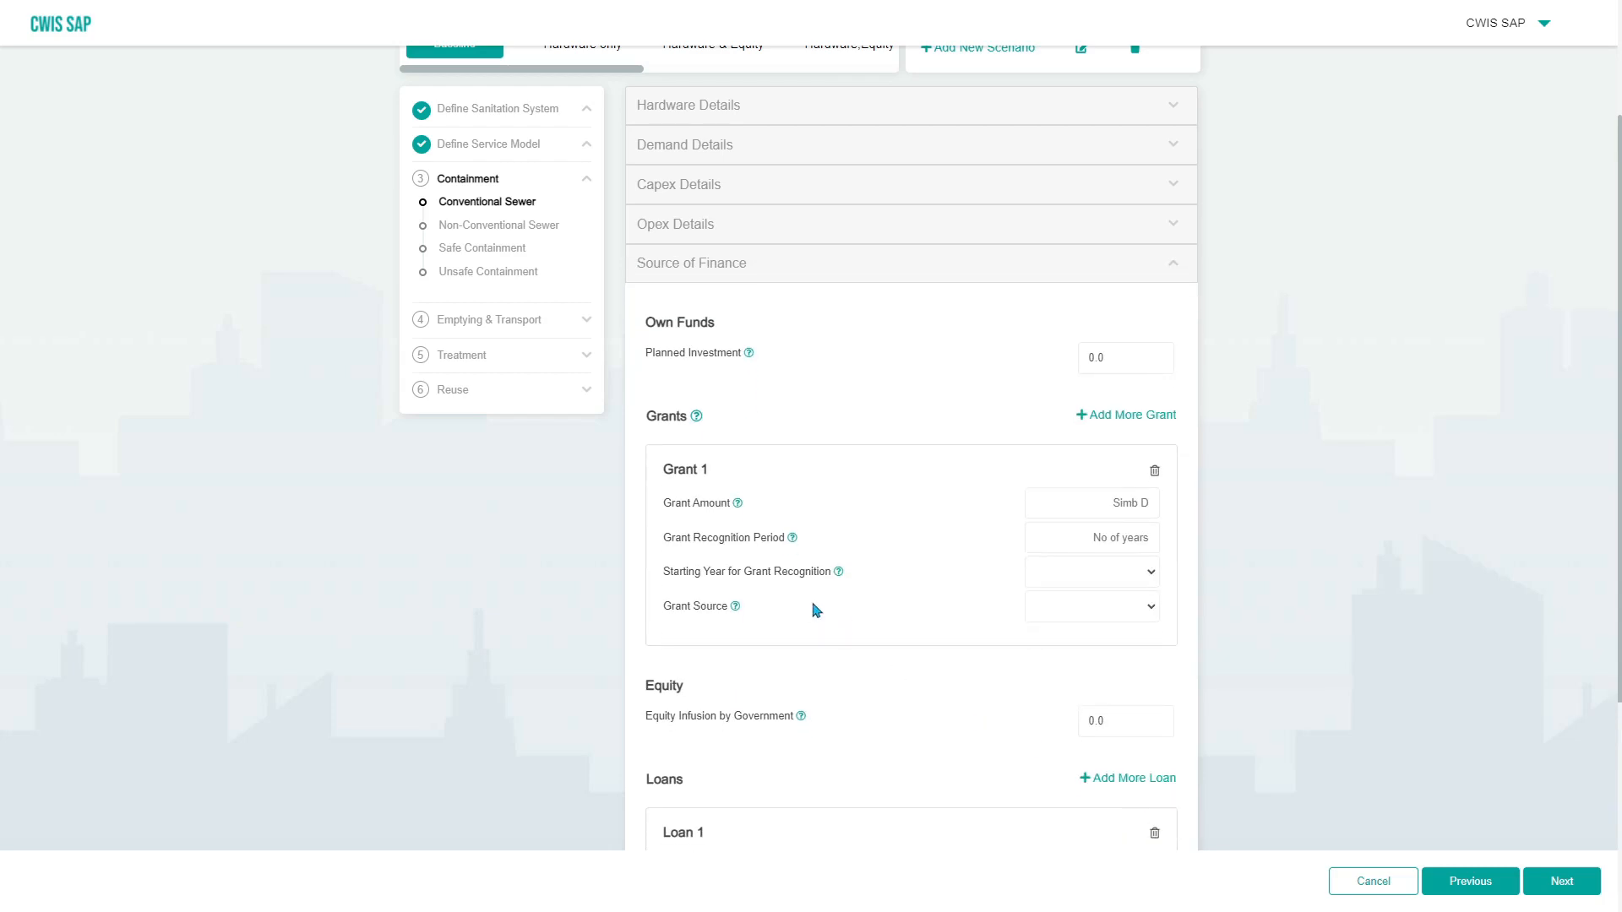
scroll(816, 610, down, 1)
scroll(816, 610, down, 1)
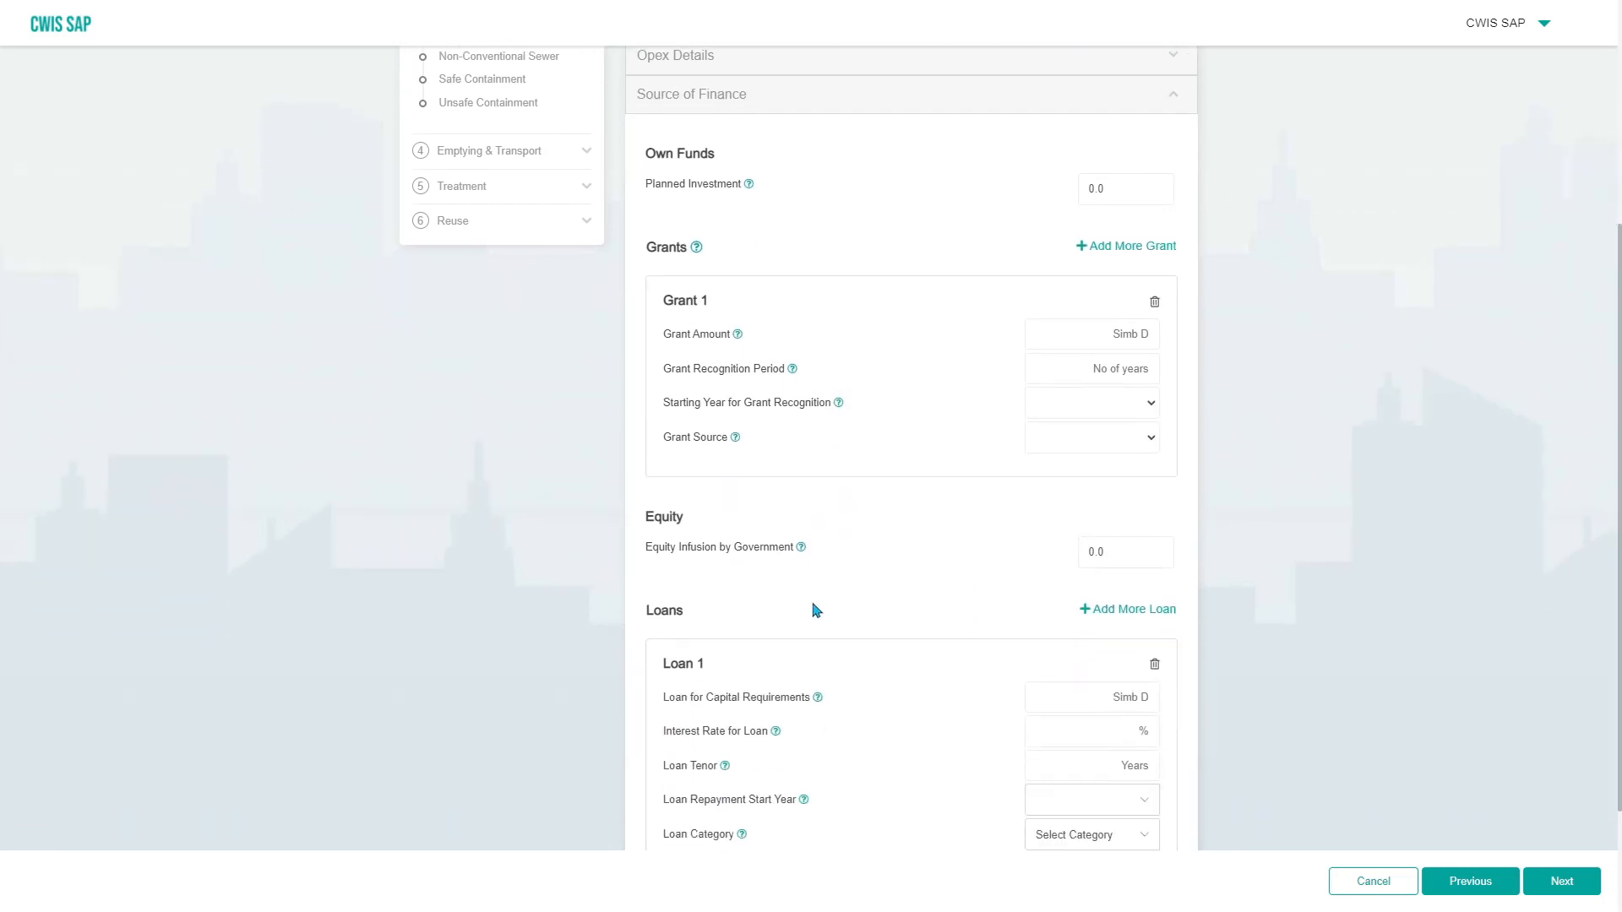
scroll(775, 572, down, 1)
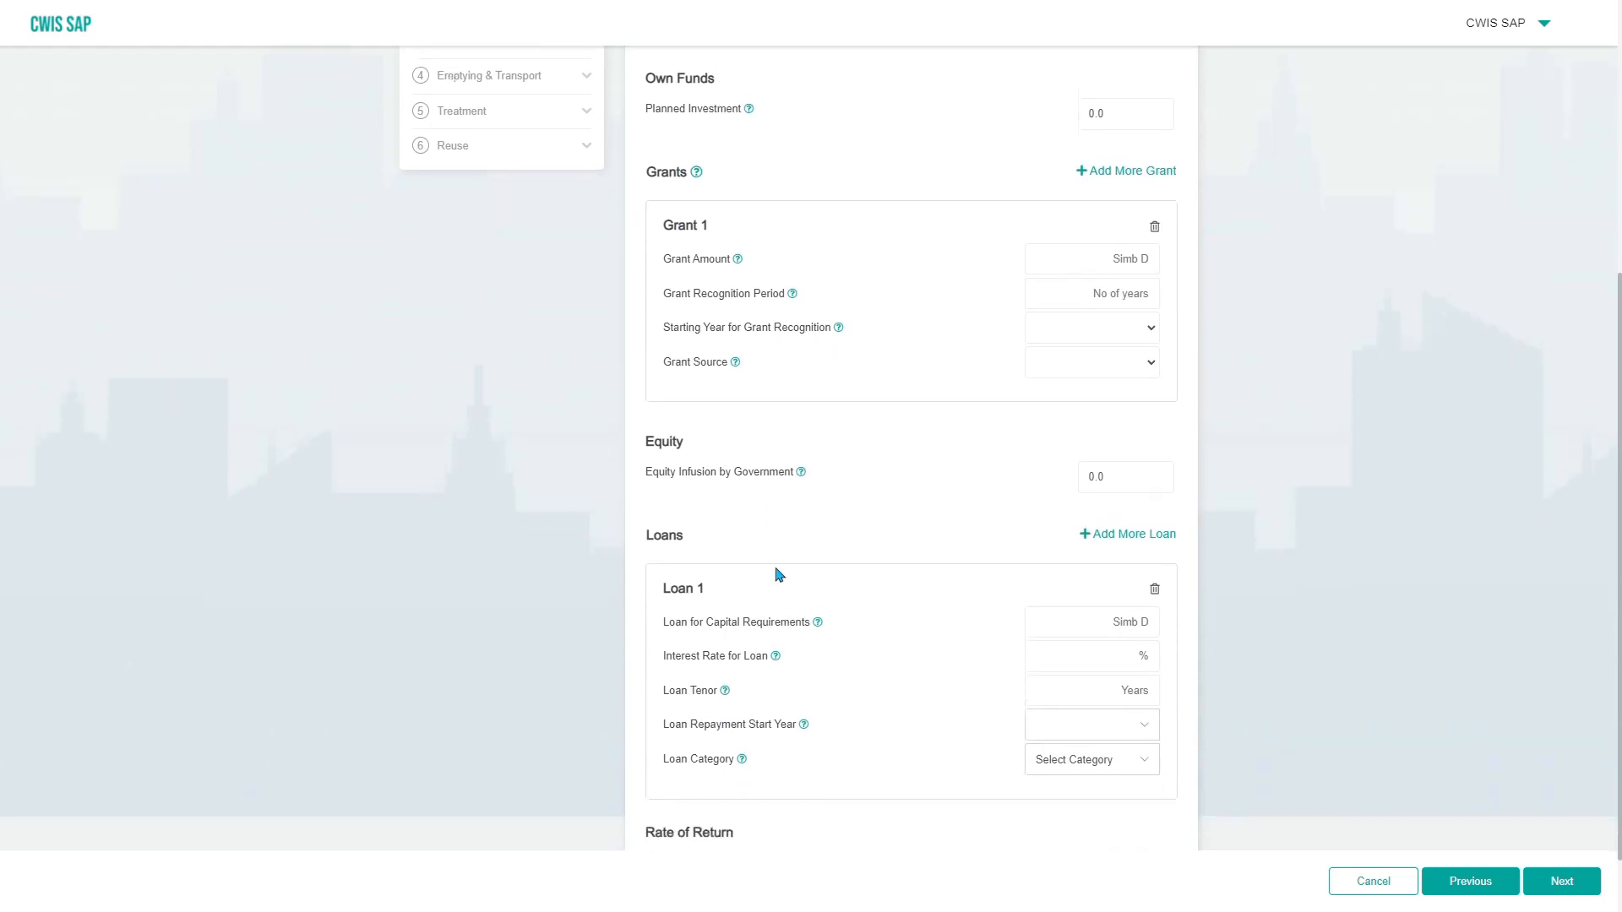
scroll(717, 568, up, 3)
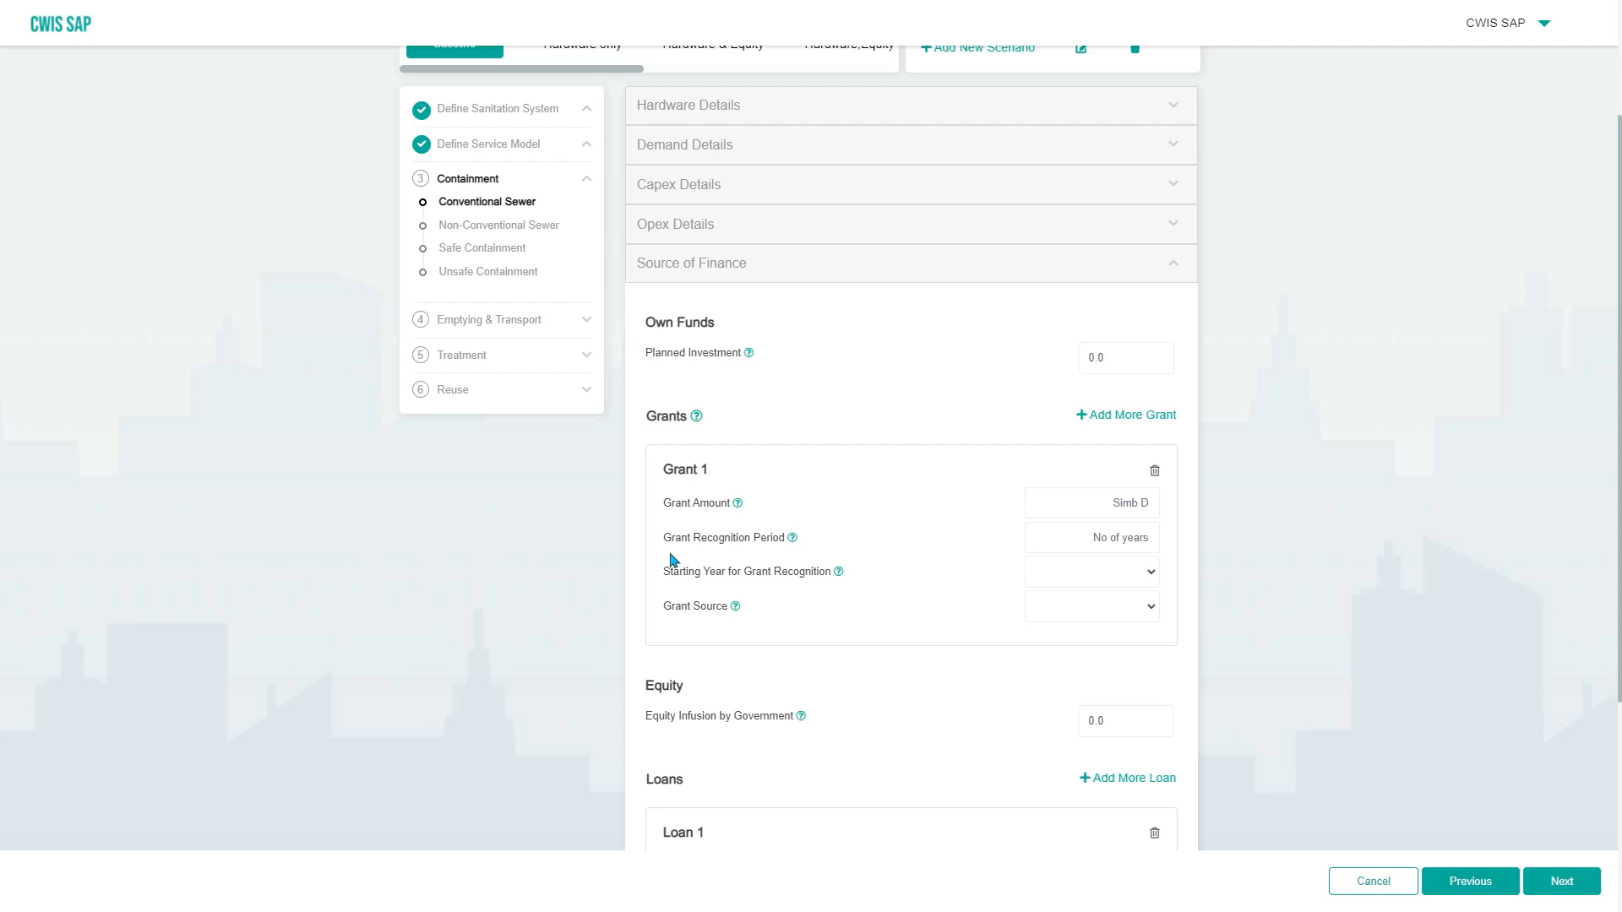
- Review the Hardware Details of Vacuum Truck (Large) under Emptying & Transport and list the Treatment components
click(519, 338)
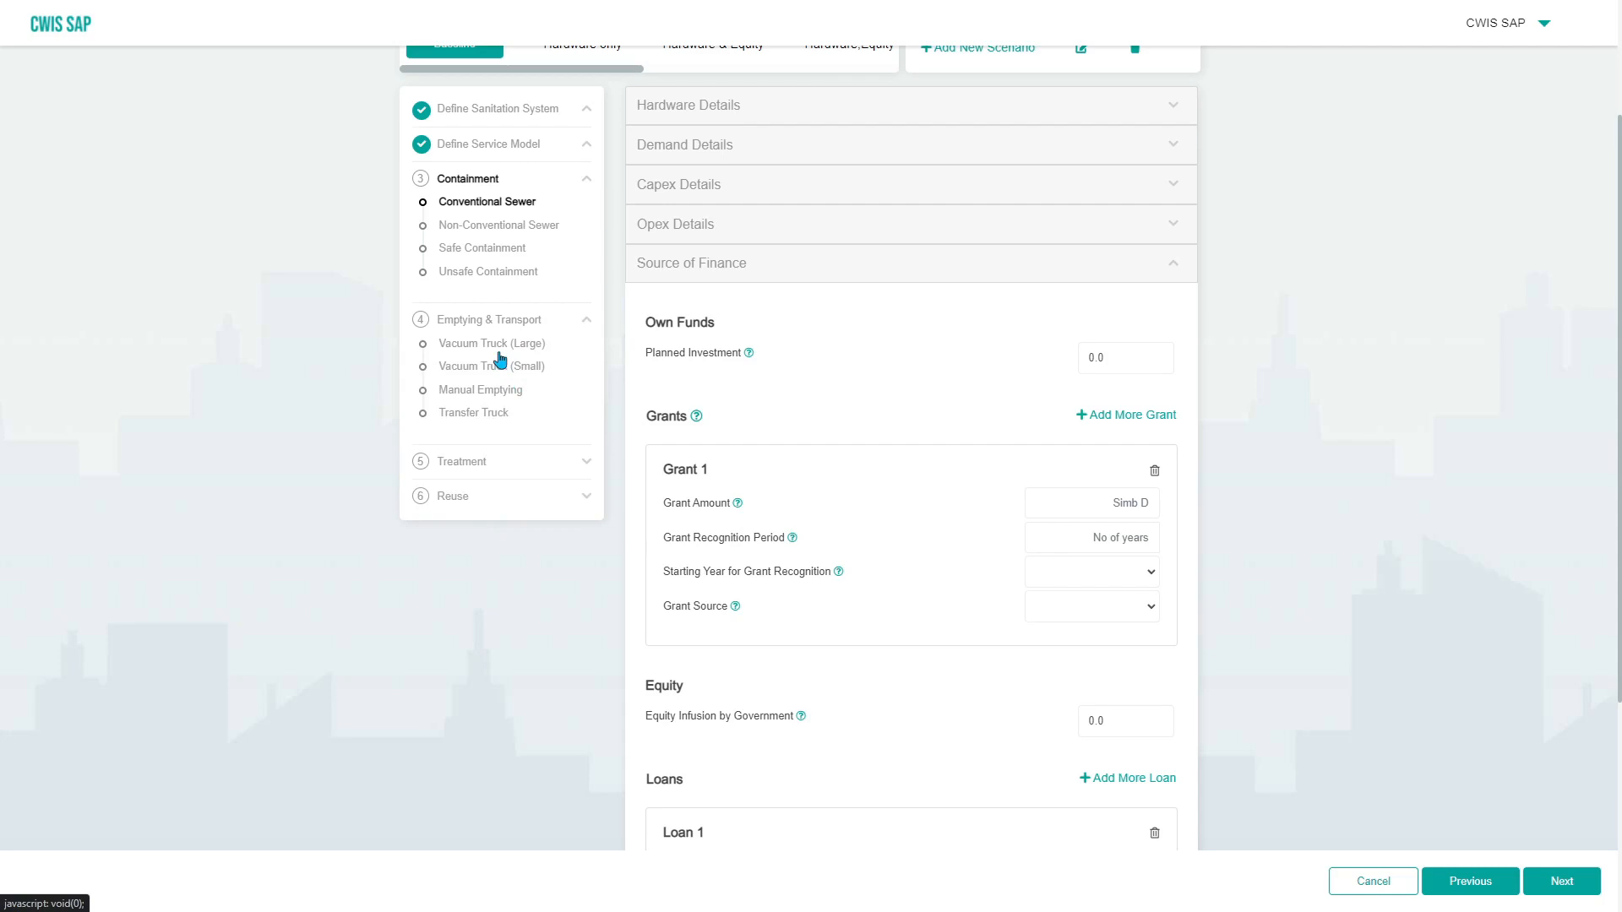
click(499, 353)
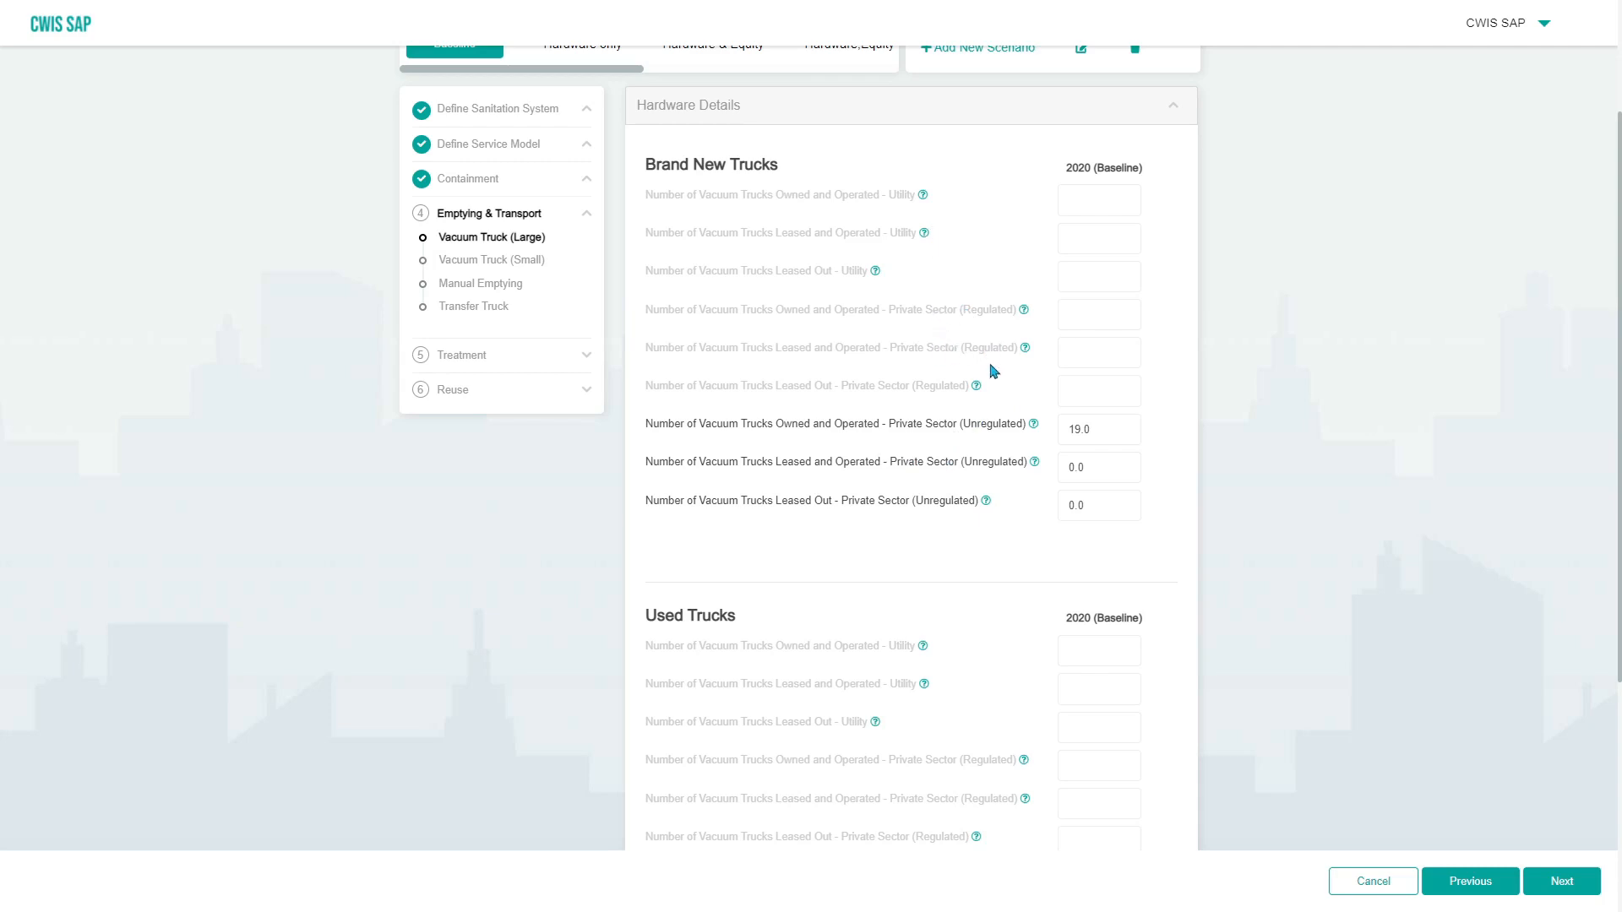
click(456, 365)
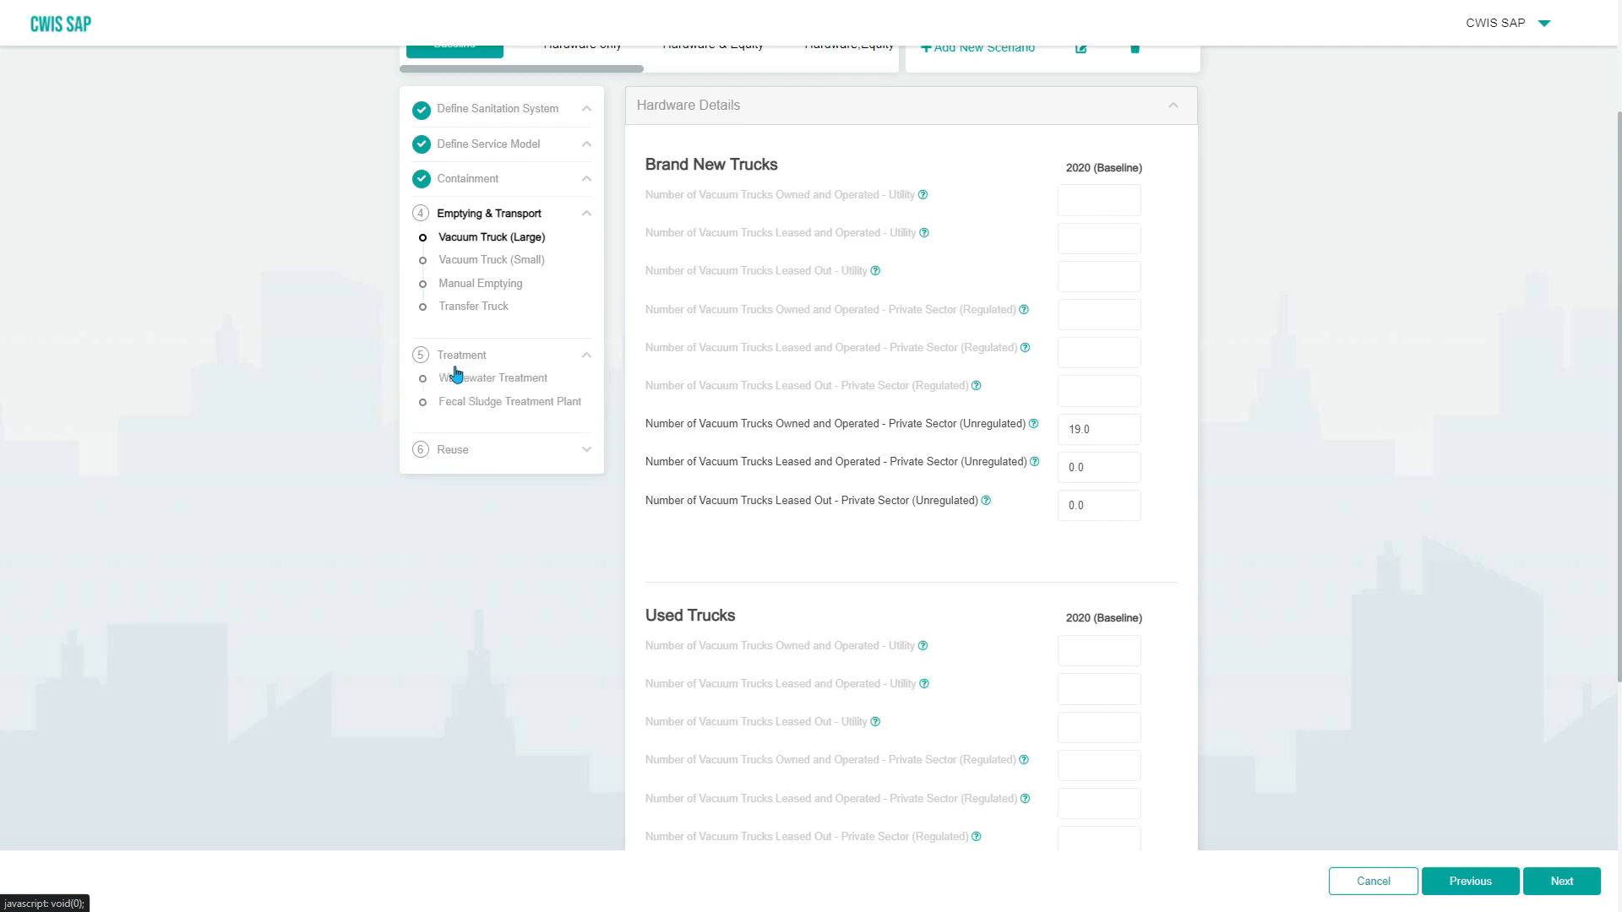
- Show the Baseline scenario's Reuse inputs and compute the results
click(449, 459)
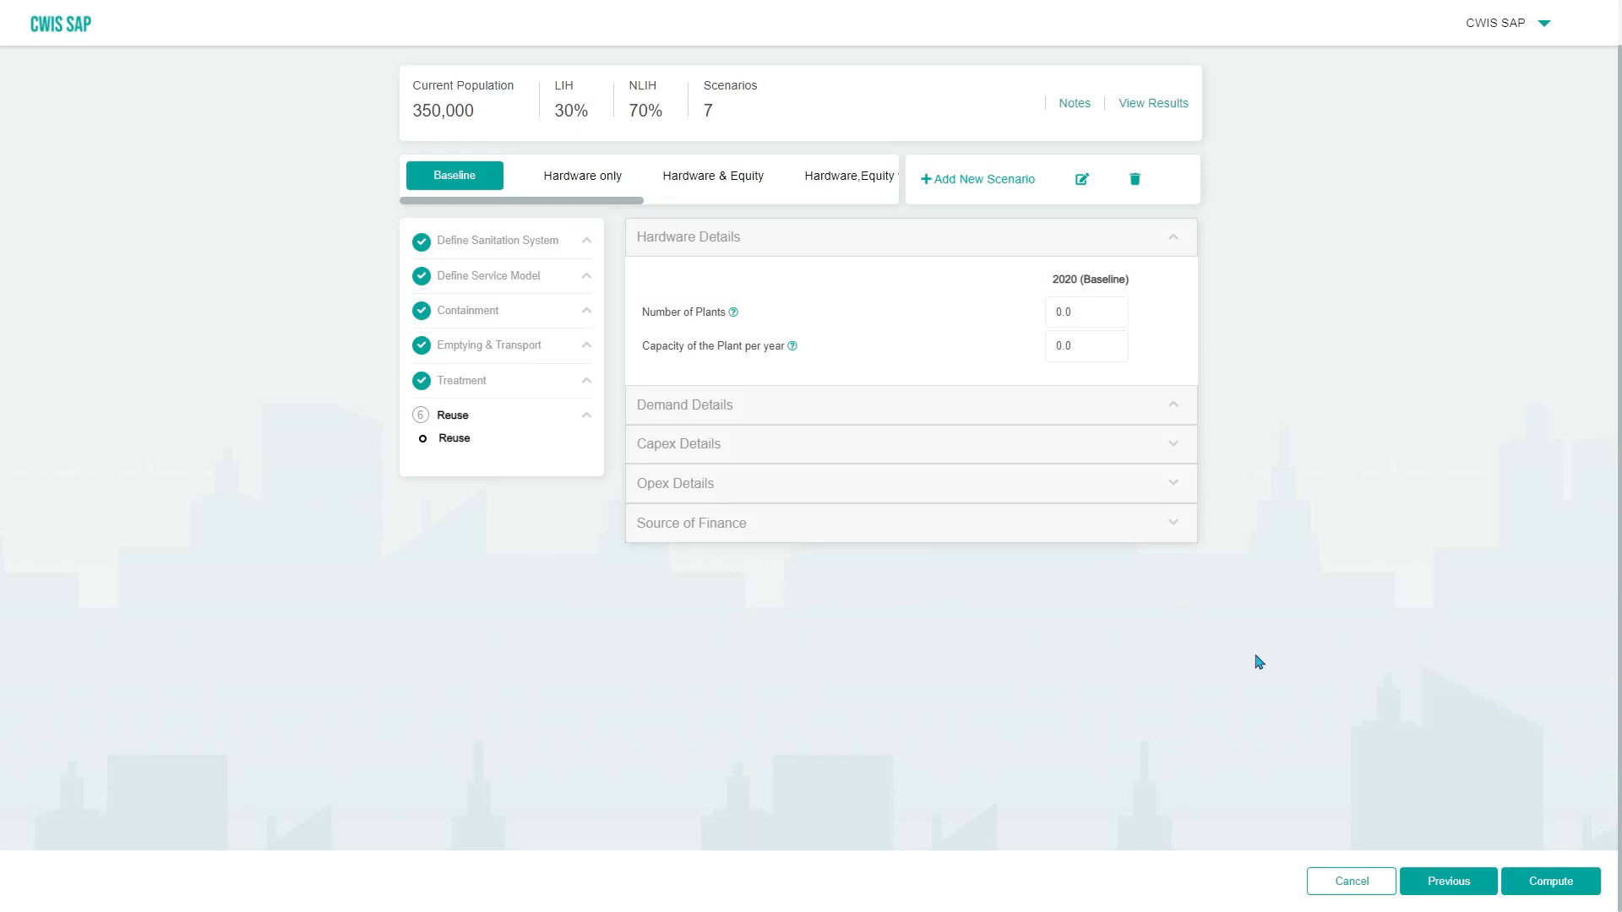
click(1551, 884)
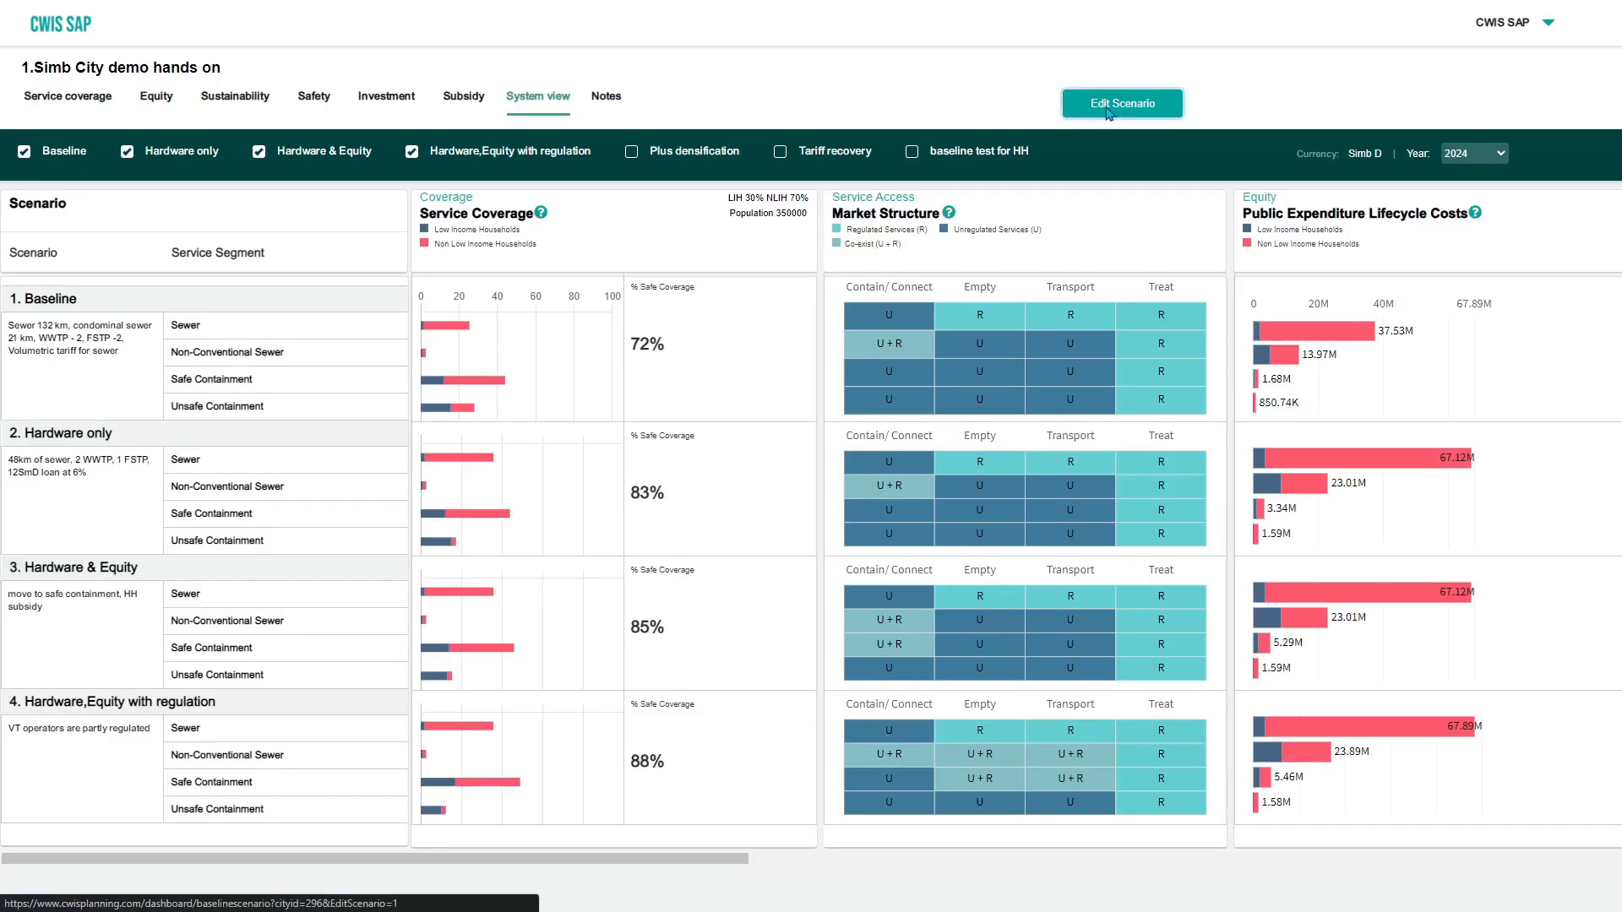
- Reopen the Baseline scenario for editing, including its Empty & Transport inputs, and compute the results again from the Reuse stage
click(1108, 113)
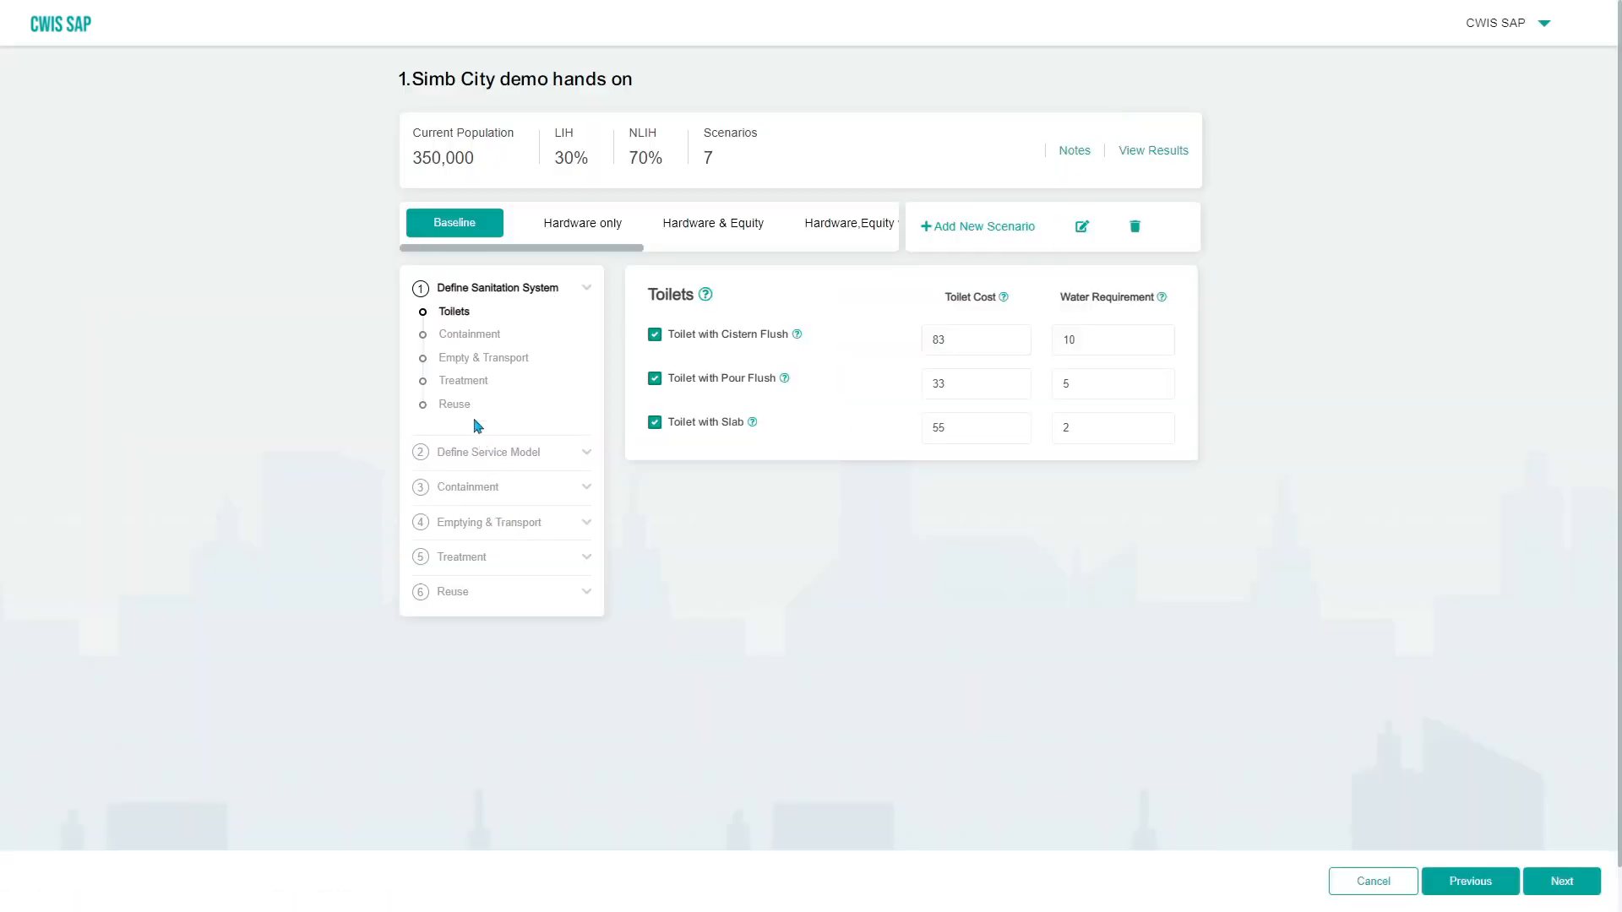
click(459, 359)
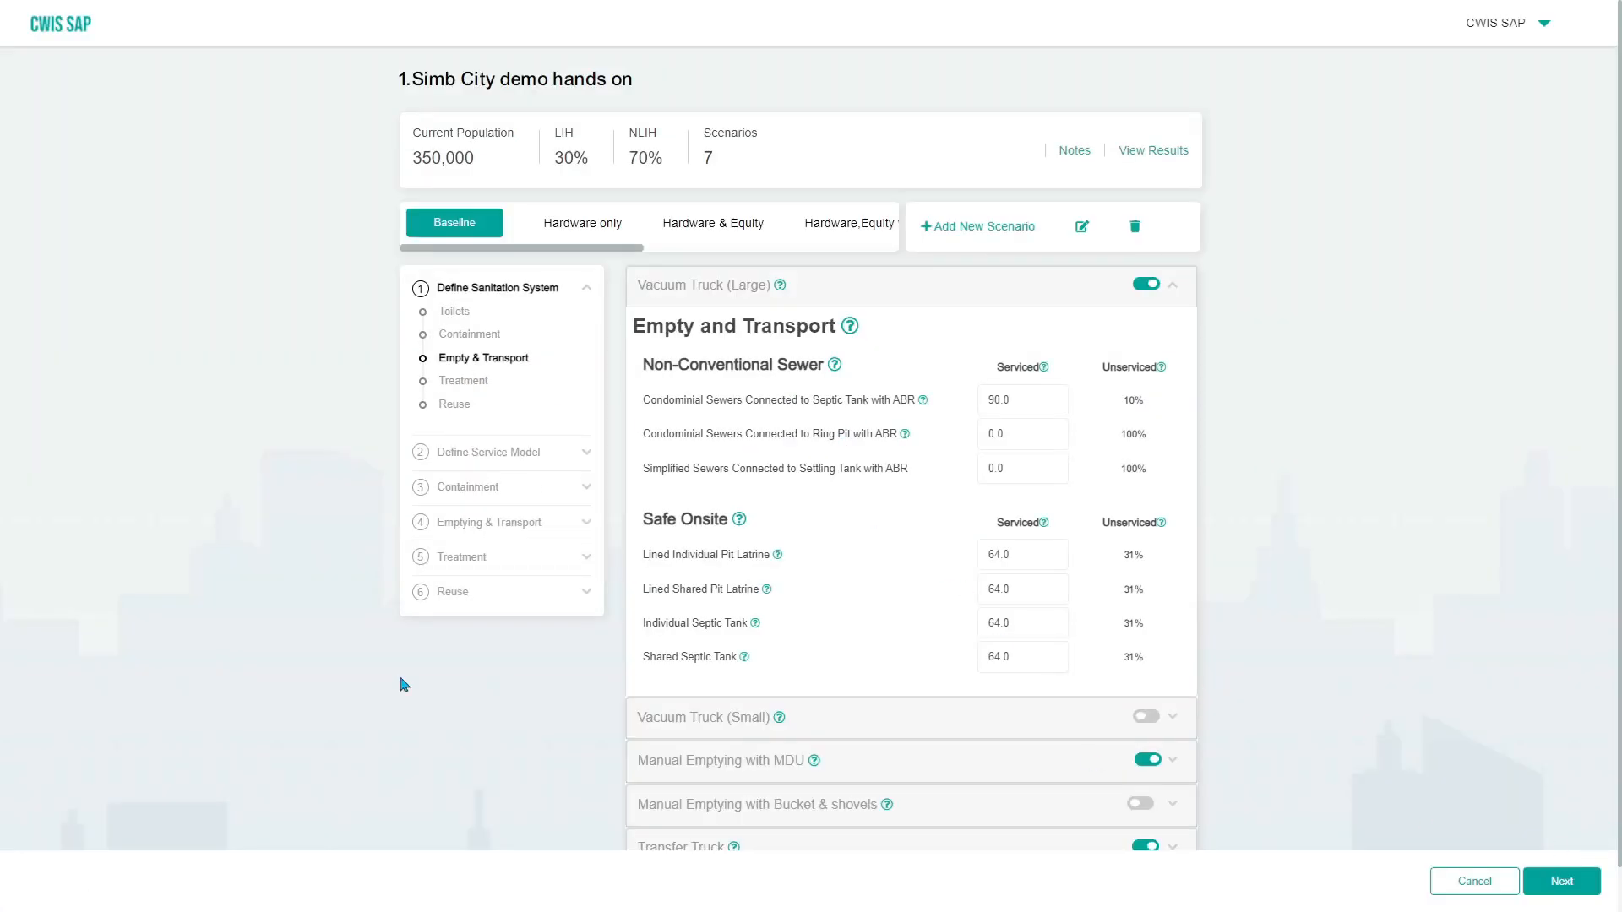
click(438, 594)
click(457, 620)
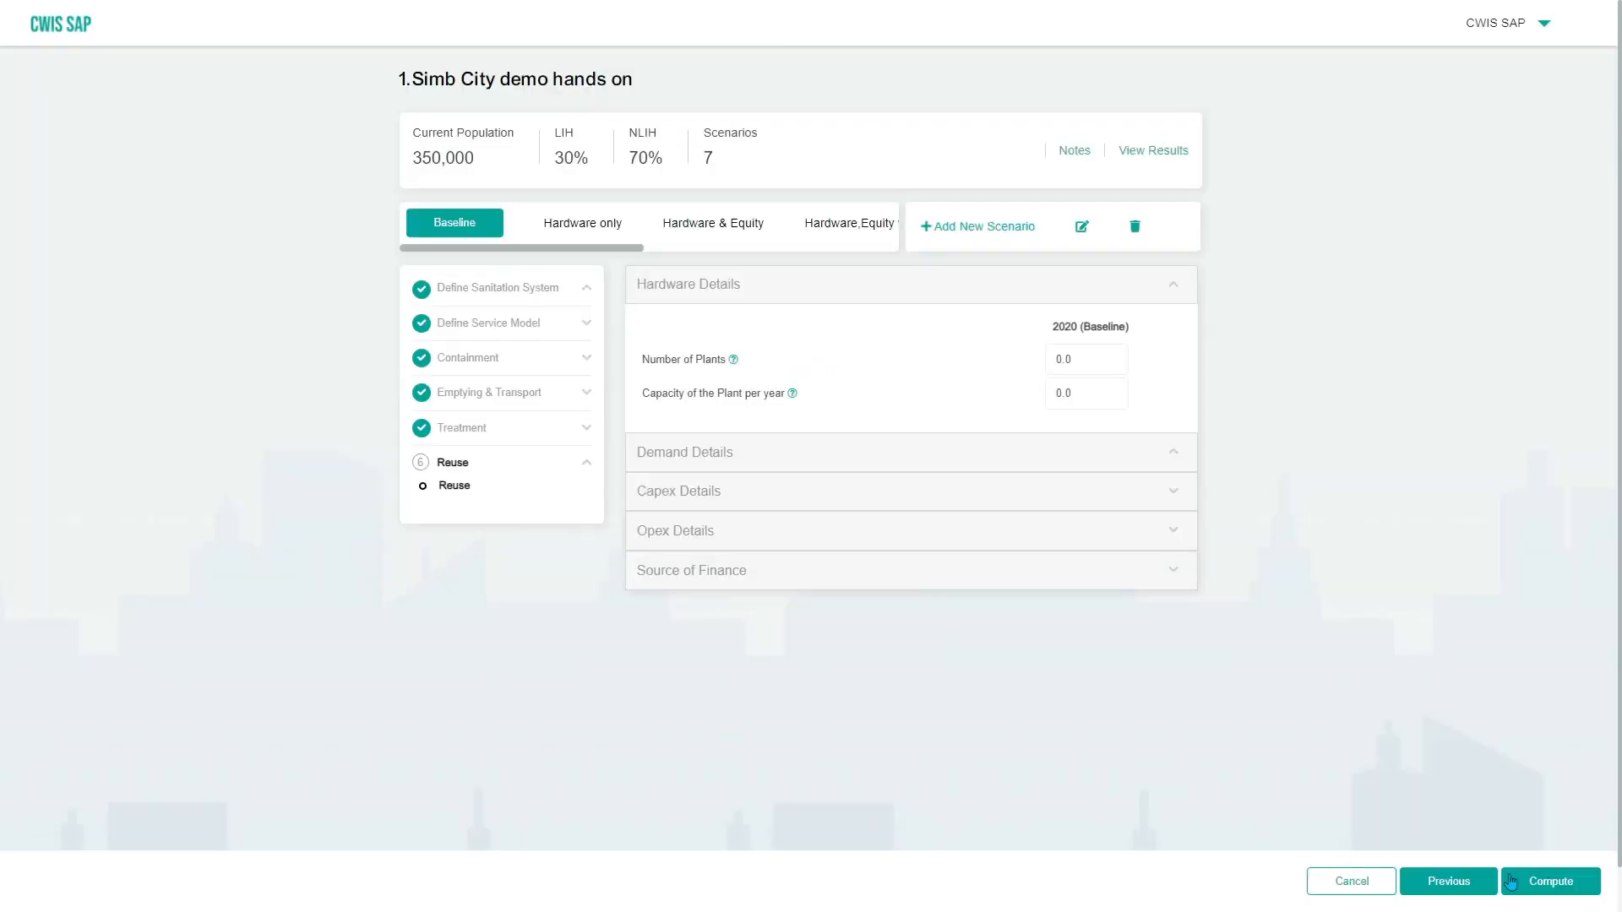
click(1510, 881)
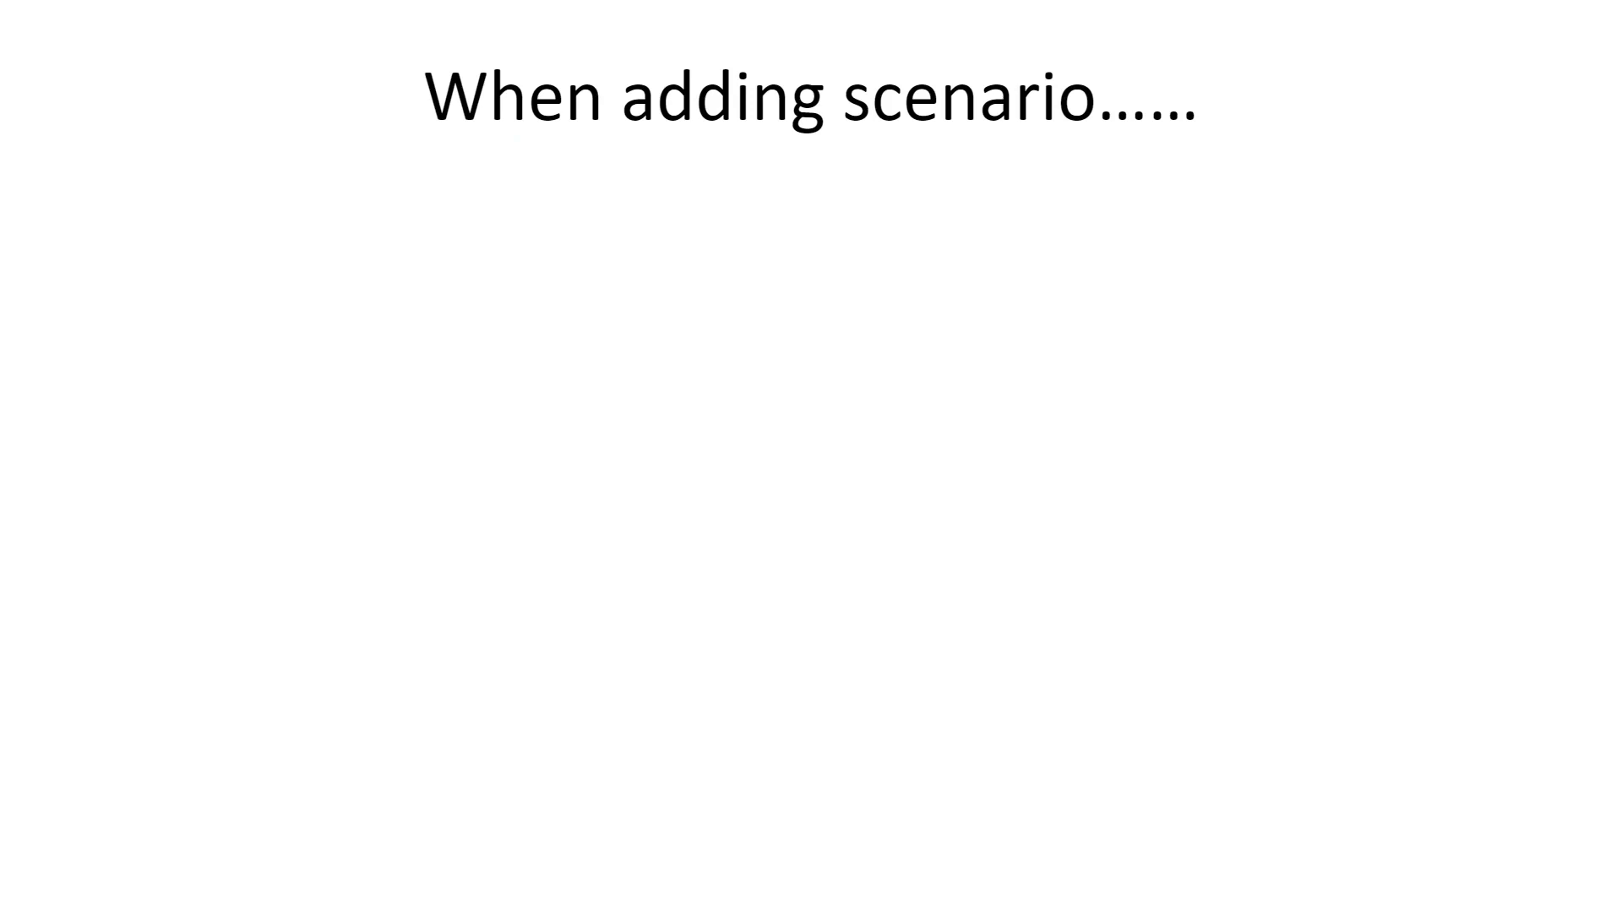
key(Right)
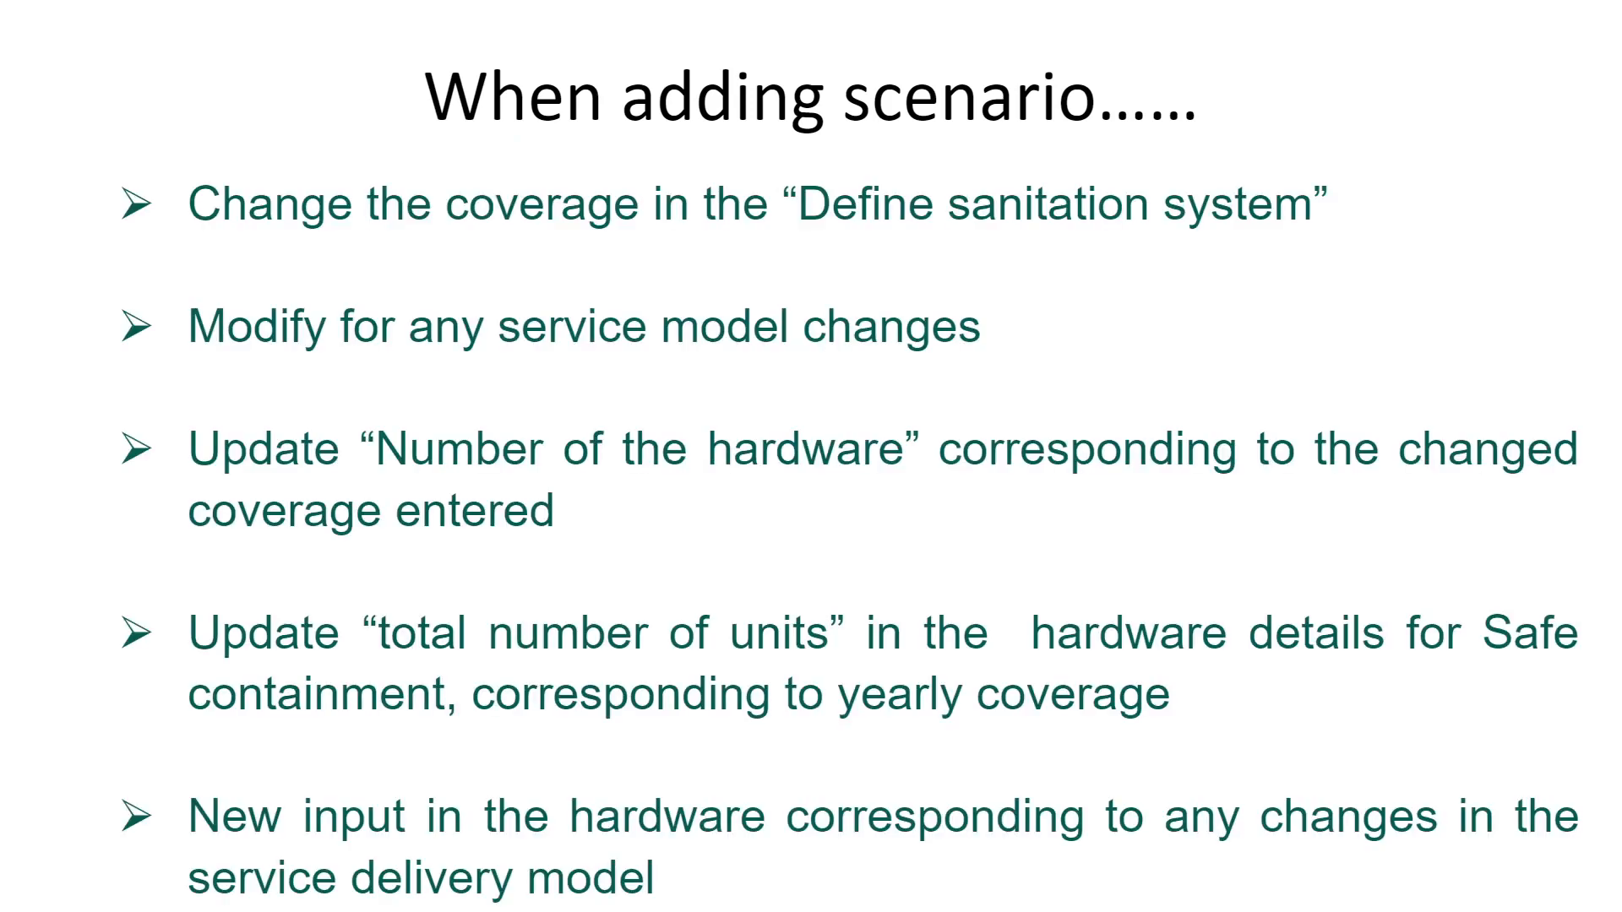